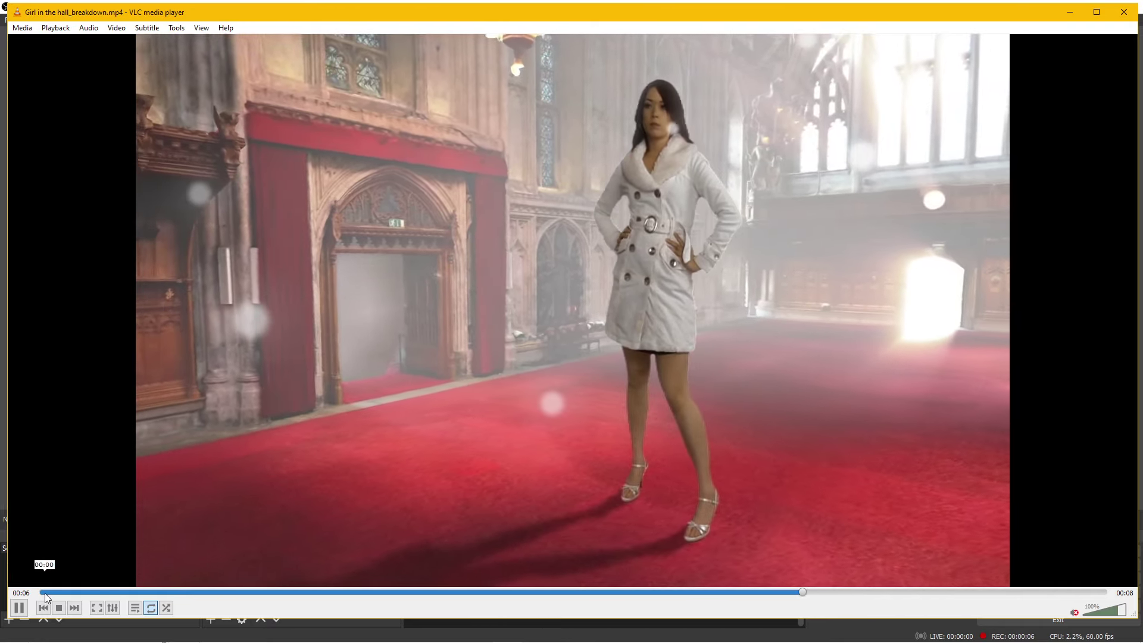
- Replay the Girl in the hall_breakdown.mp4 clip from the start and watch it full screen
left_click(45, 591)
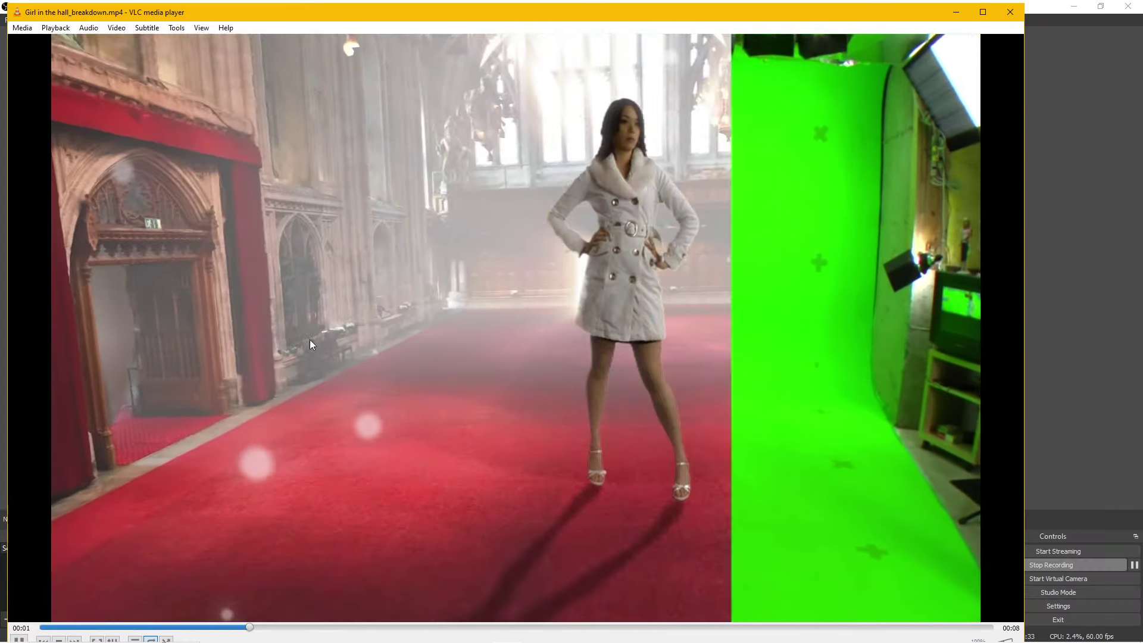
double_click(313, 330)
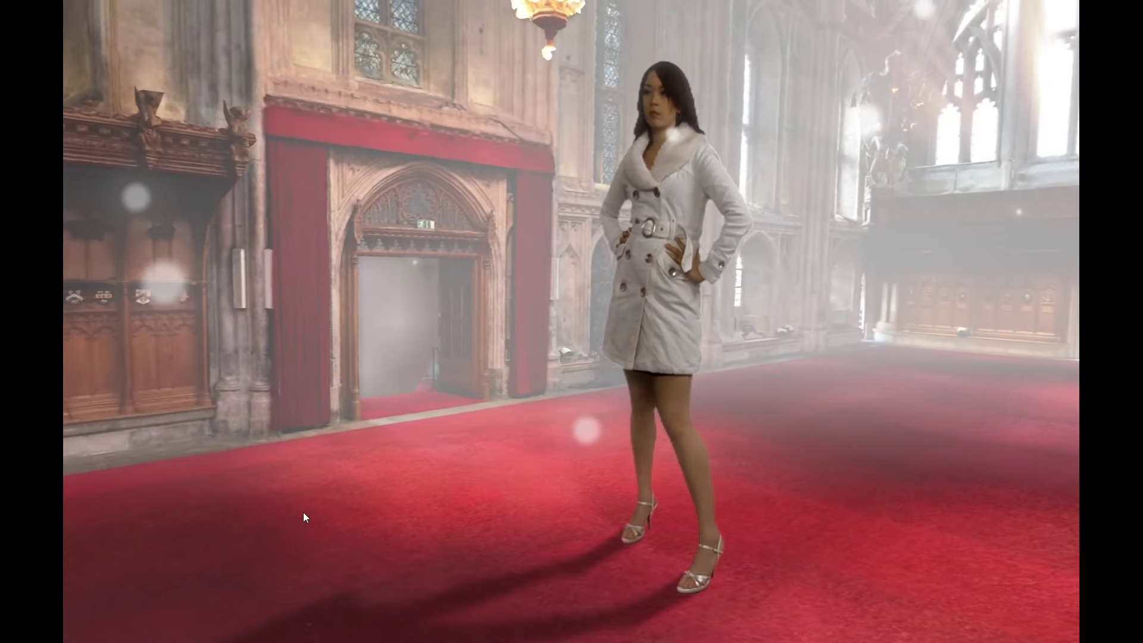
double_click(931, 440)
- Import the hcw_mmtest_wide green-screen PNG sequence into After Effects
left_click(1010, 16)
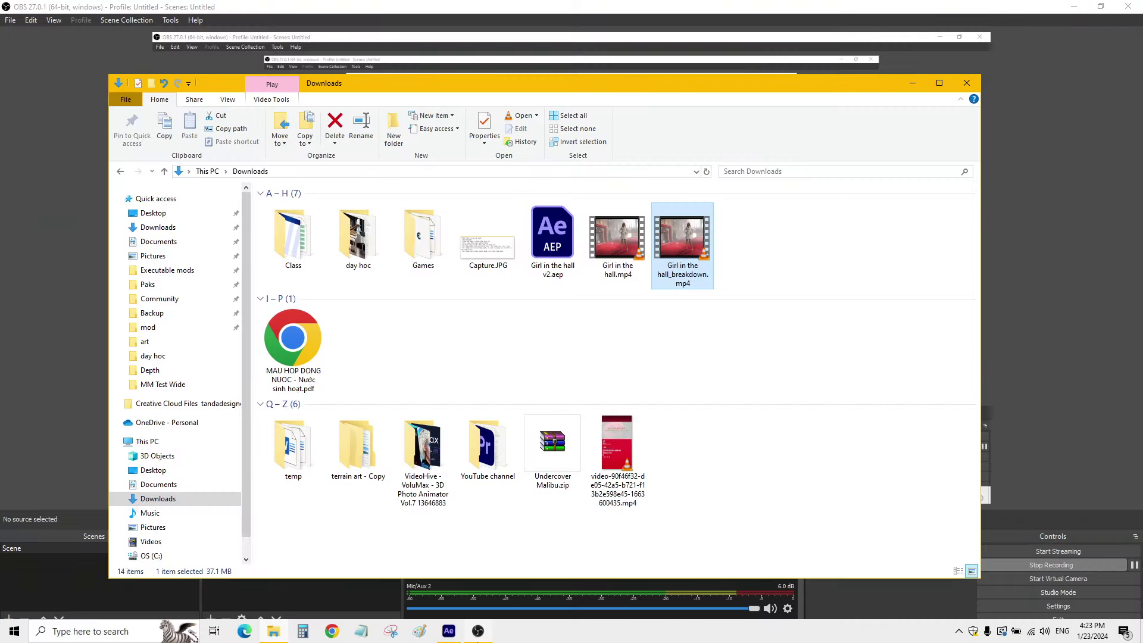
left_click(449, 632)
double_click(99, 259)
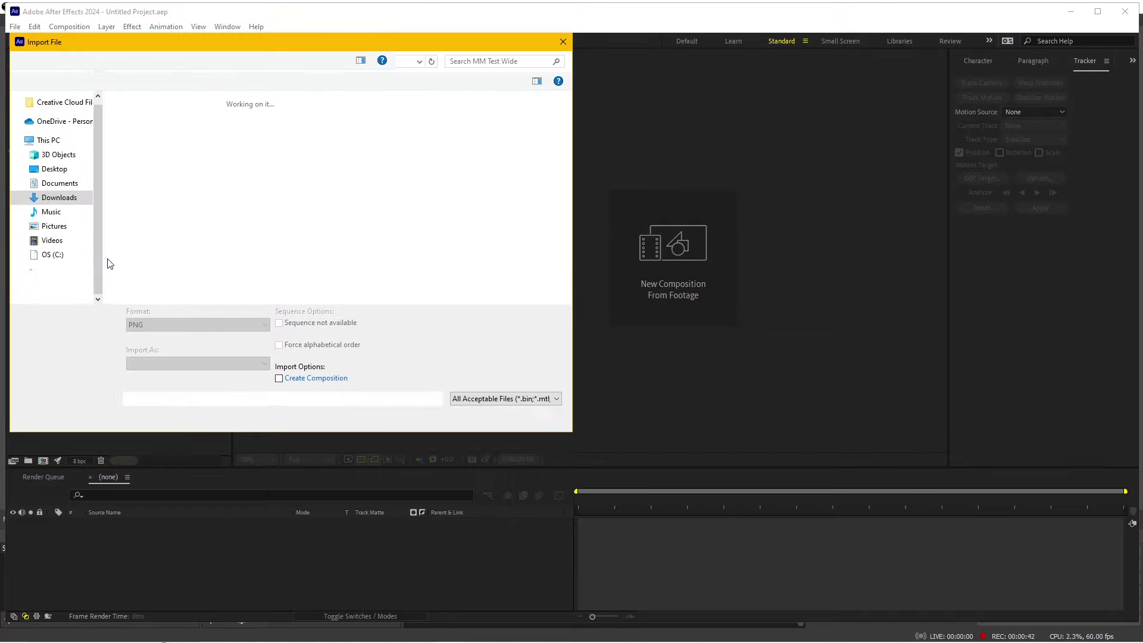
double_click(216, 130)
- Interpret the footage with the HDV 1080 (1.33) pixel aspect ratio
right_click(89, 171)
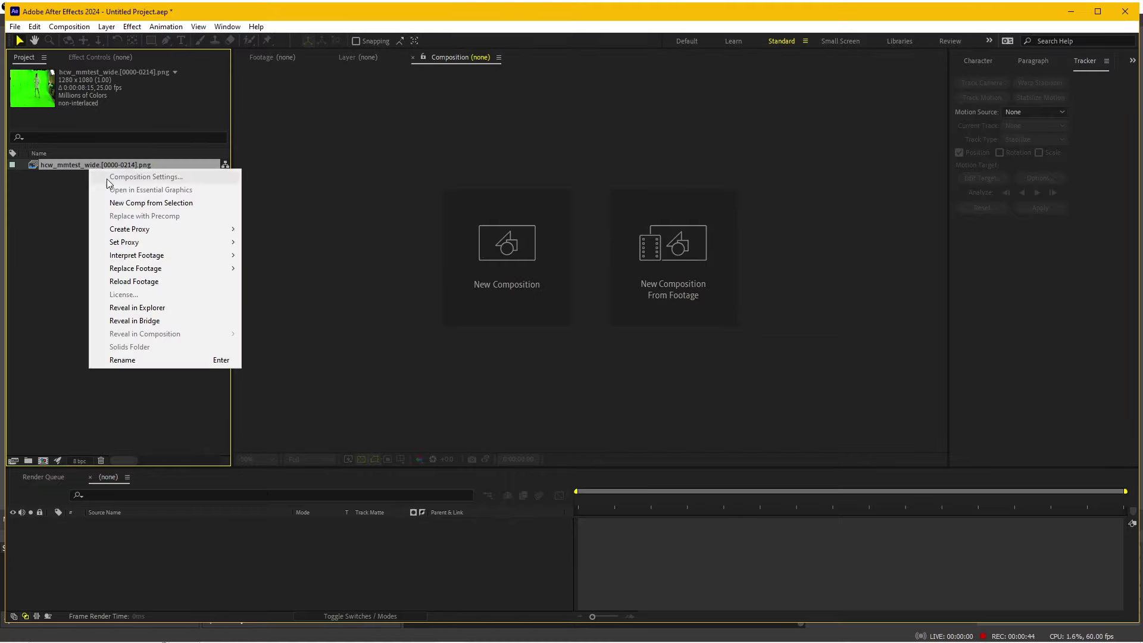
mouse_move(209, 258)
left_click(262, 255)
left_click(416, 470)
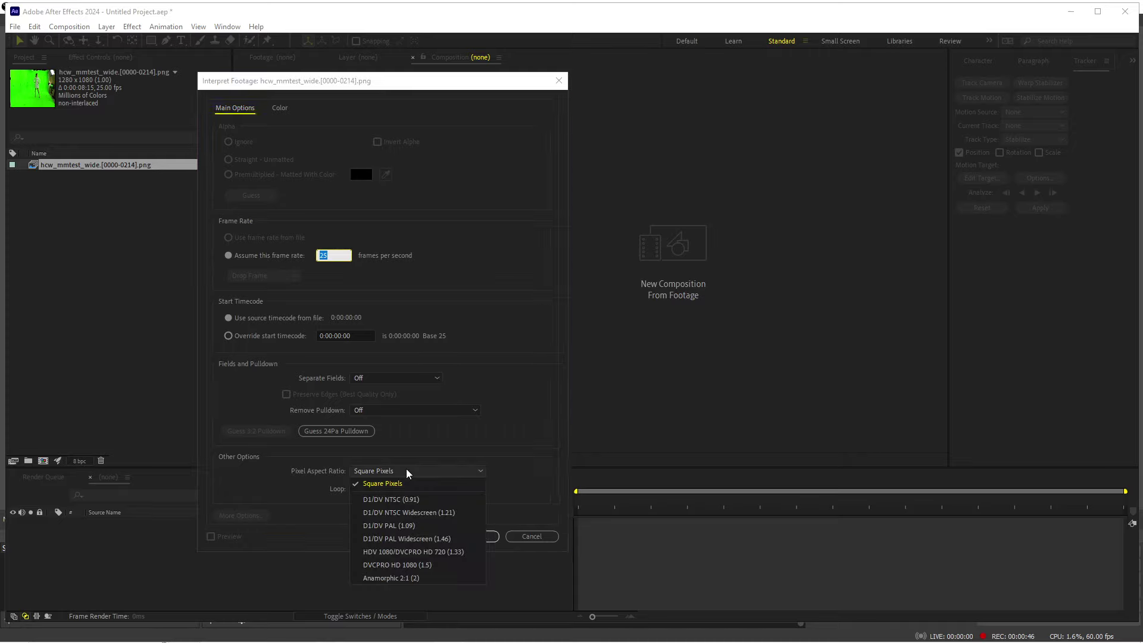
left_click(416, 551)
left_click(470, 538)
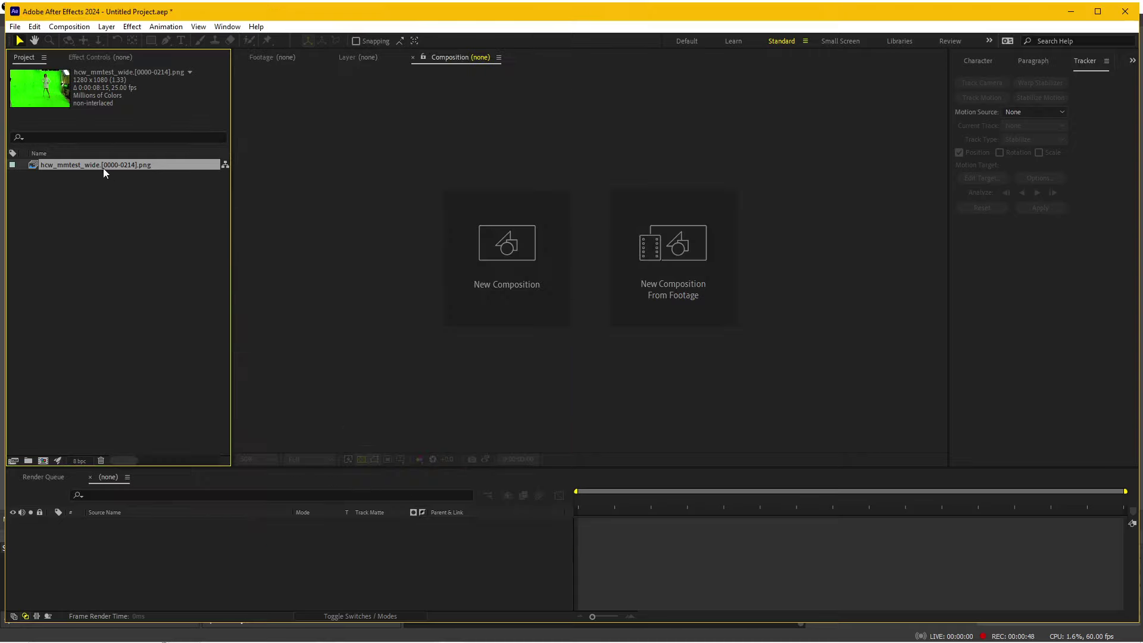
- Create a hcw_mmtest_wide composition from the footage and scrub through it
left_click_drag(90, 264, 44, 459)
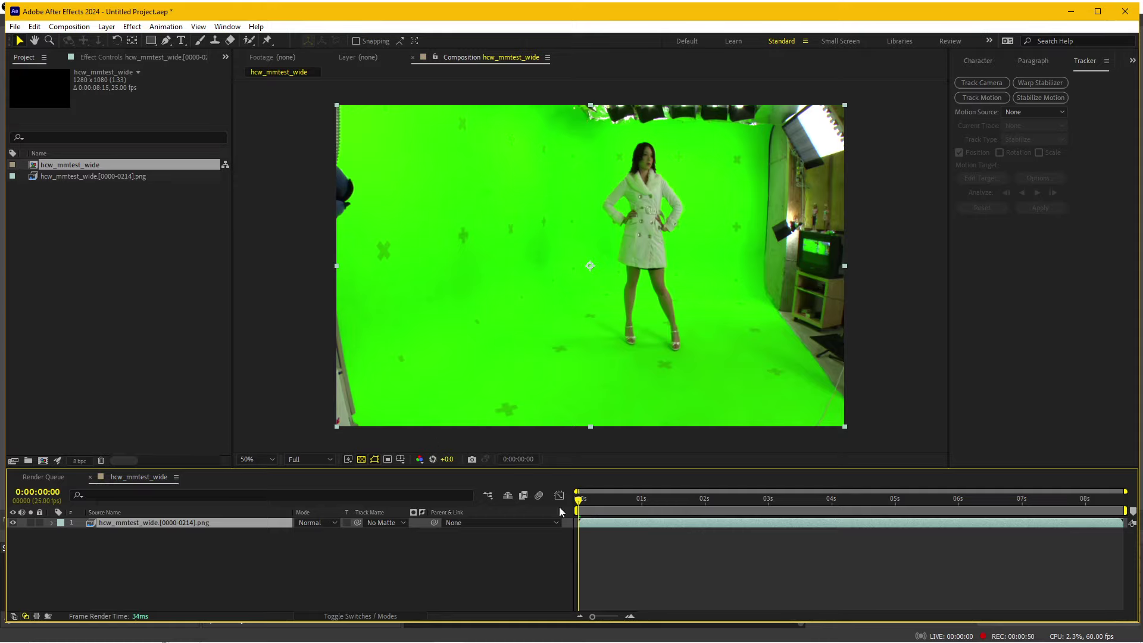
left_click(713, 564)
left_click_drag(582, 501, 1047, 537)
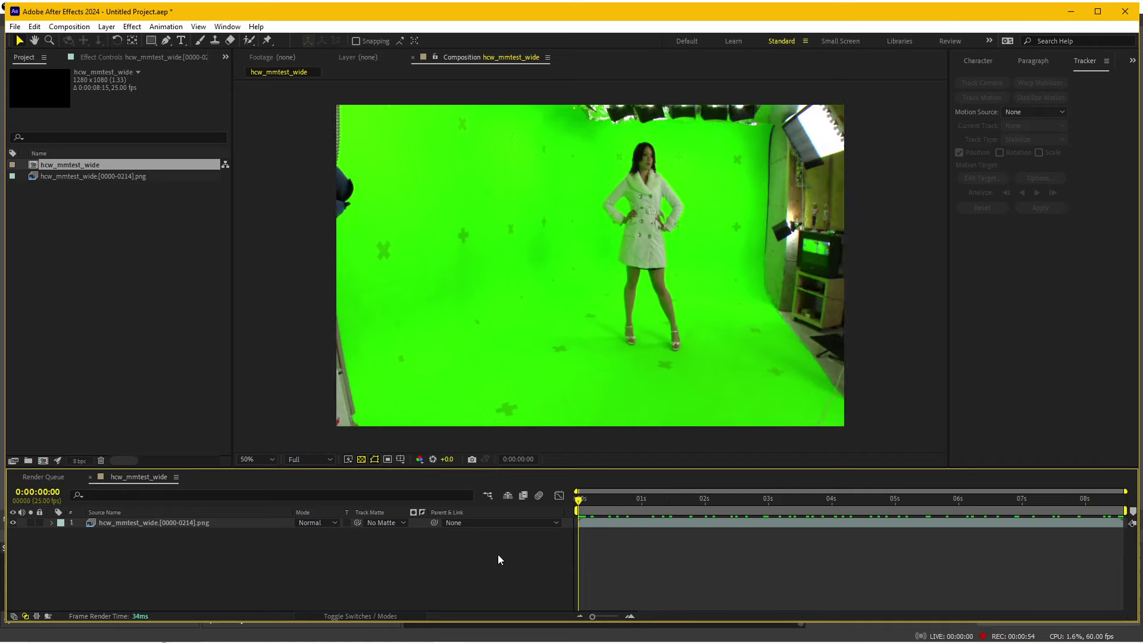
left_click_drag(1047, 536, 497, 555)
left_click(666, 523)
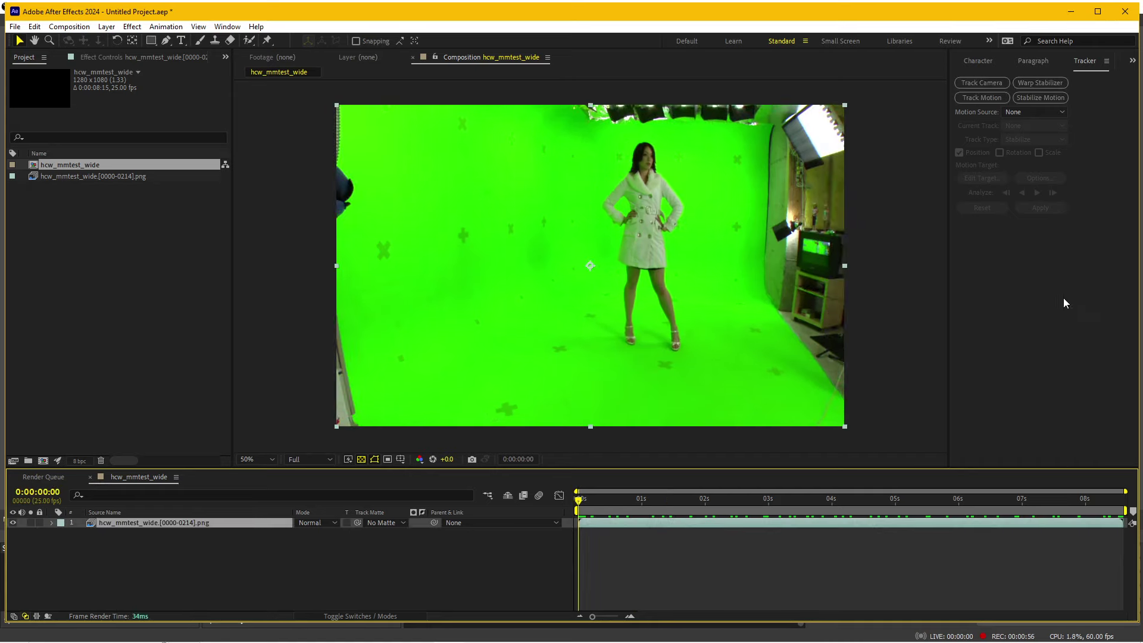
- Run the 3D Camera Tracker on the green-screen footage
left_click(981, 84)
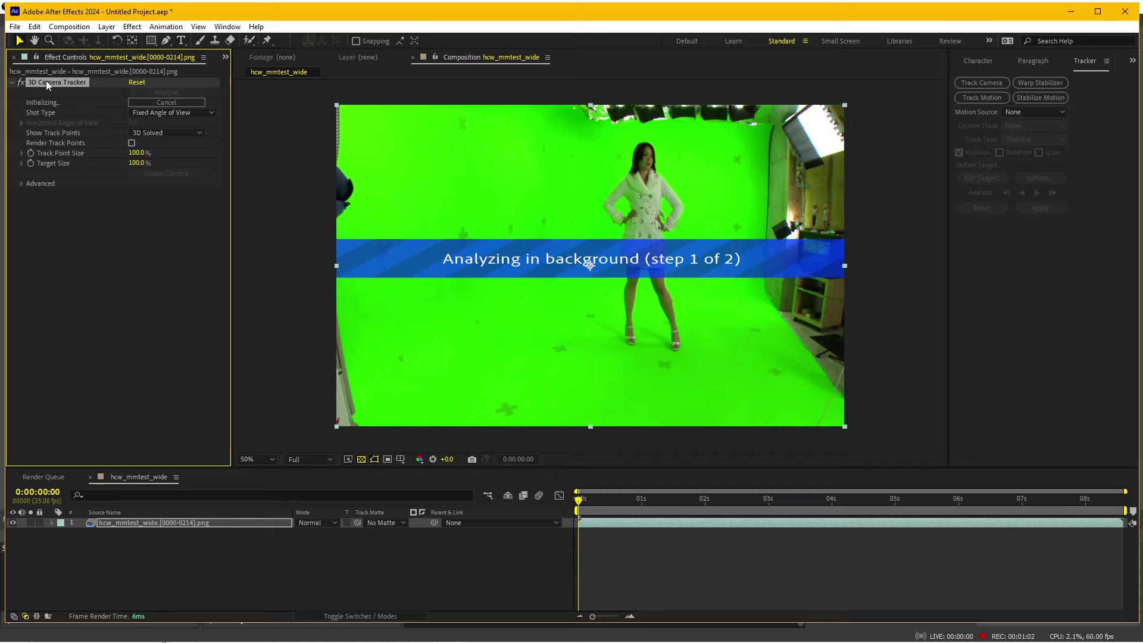
key("Delete")
left_click(128, 524)
key("ctrl+z")
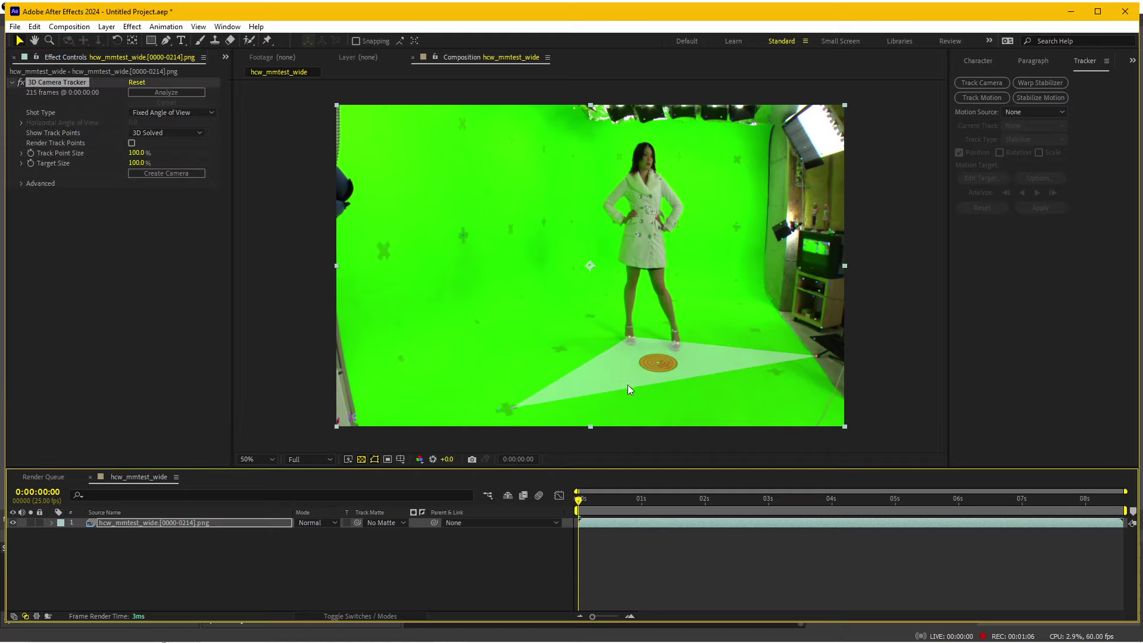
- Set the floor track points as ground plane and origin, then create a solid and camera
left_click(613, 383)
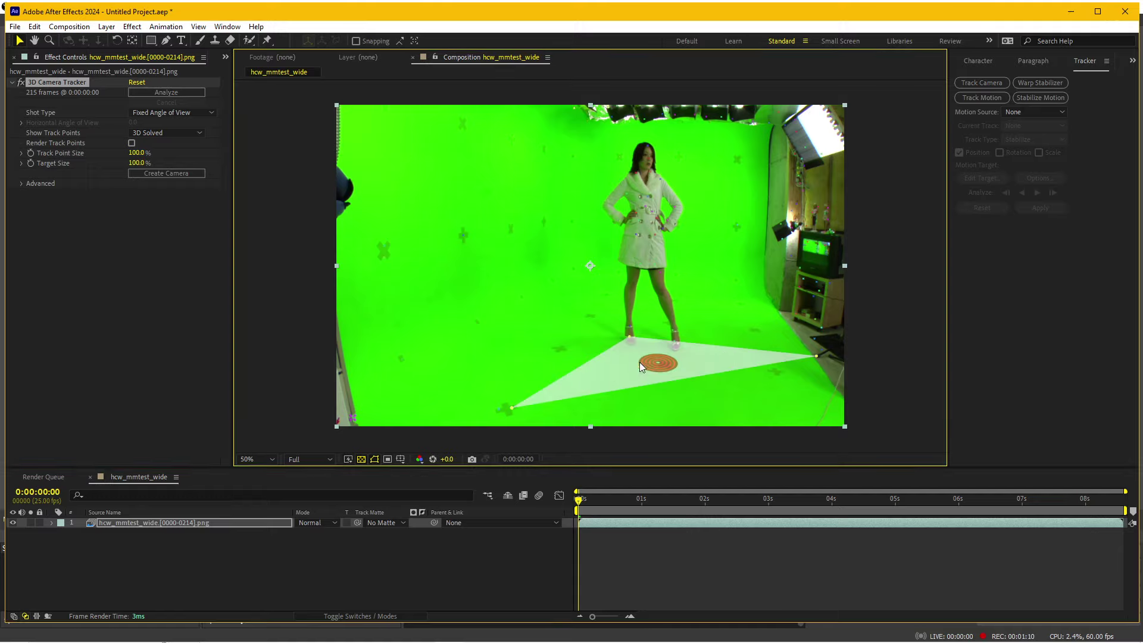
right_click(657, 364)
left_click(707, 469)
right_click(643, 358)
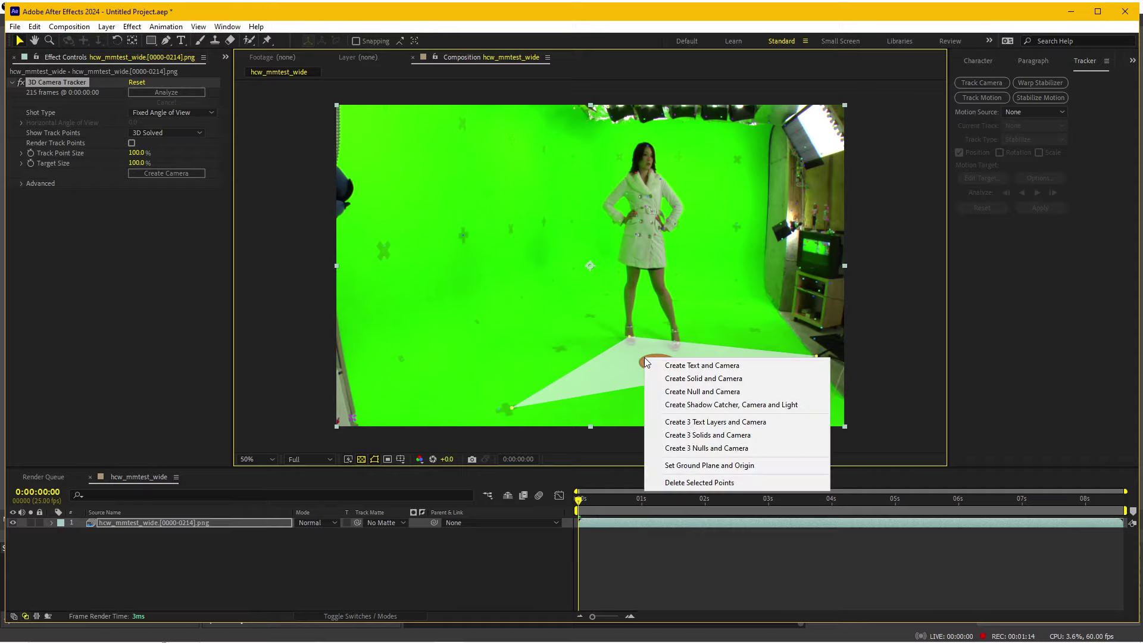
left_click(675, 380)
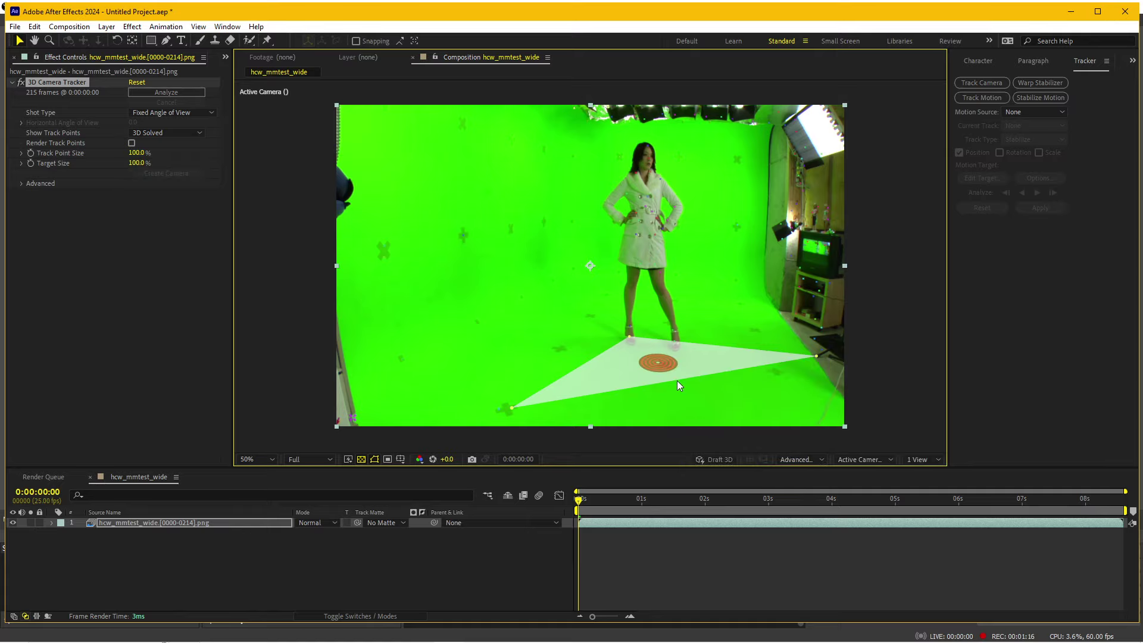
- Scrub the shot to confirm Track Solid 1 stays on the floor
left_click(646, 608)
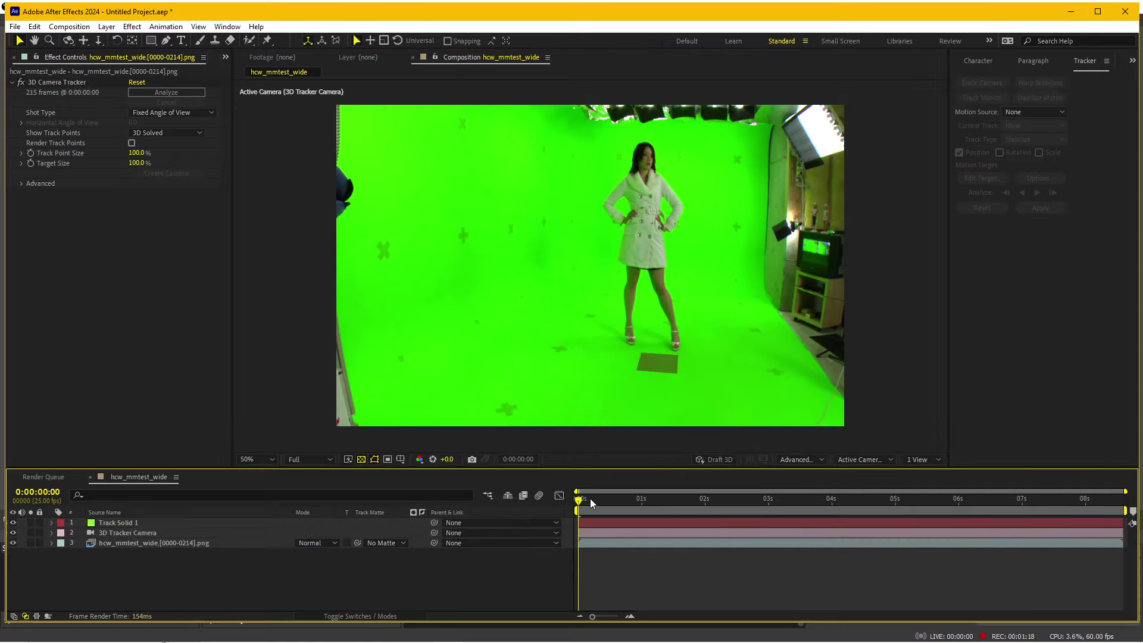
left_click_drag(591, 499, 1121, 500)
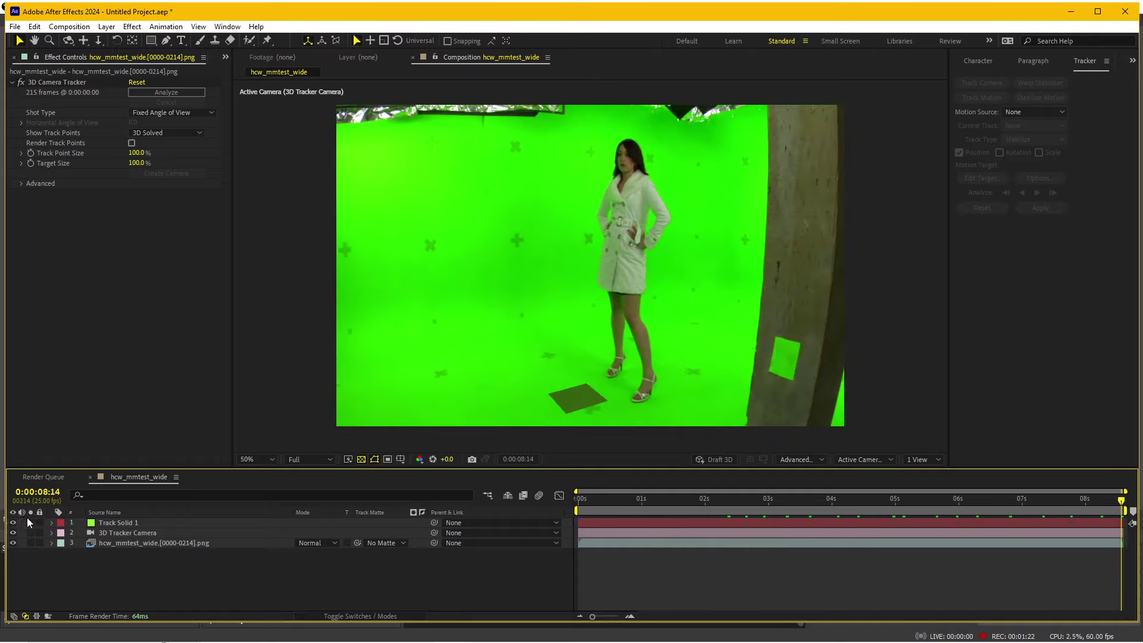
mouse_move(589, 500)
left_mouse_down()
mouse_move(664, 500)
mouse_move(425, 553)
left_mouse_up()
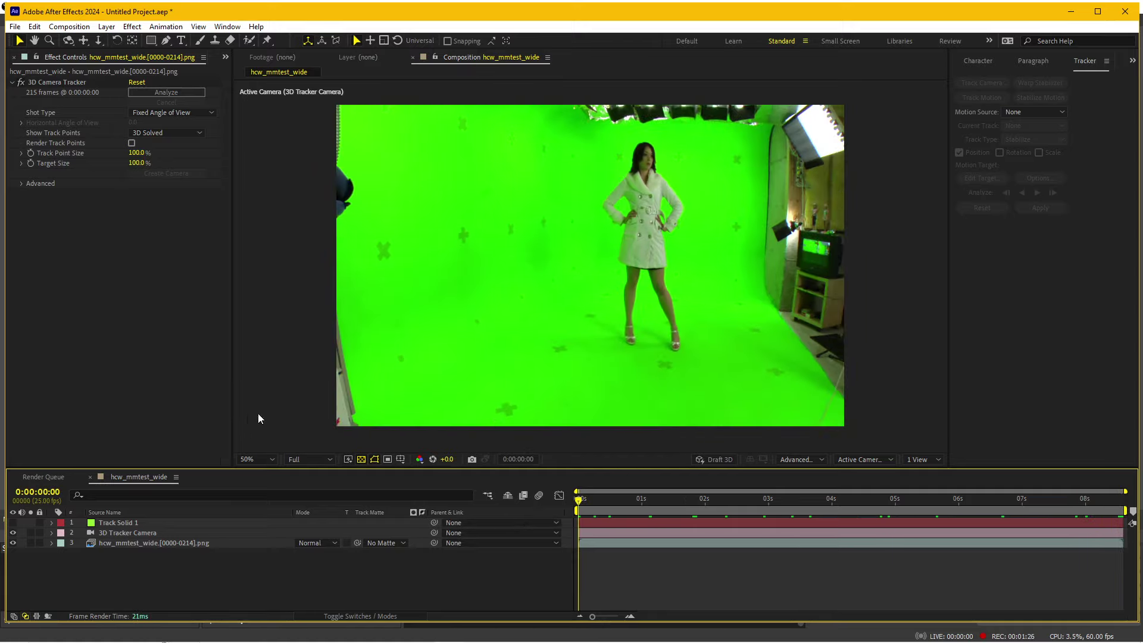
left_click(123, 542)
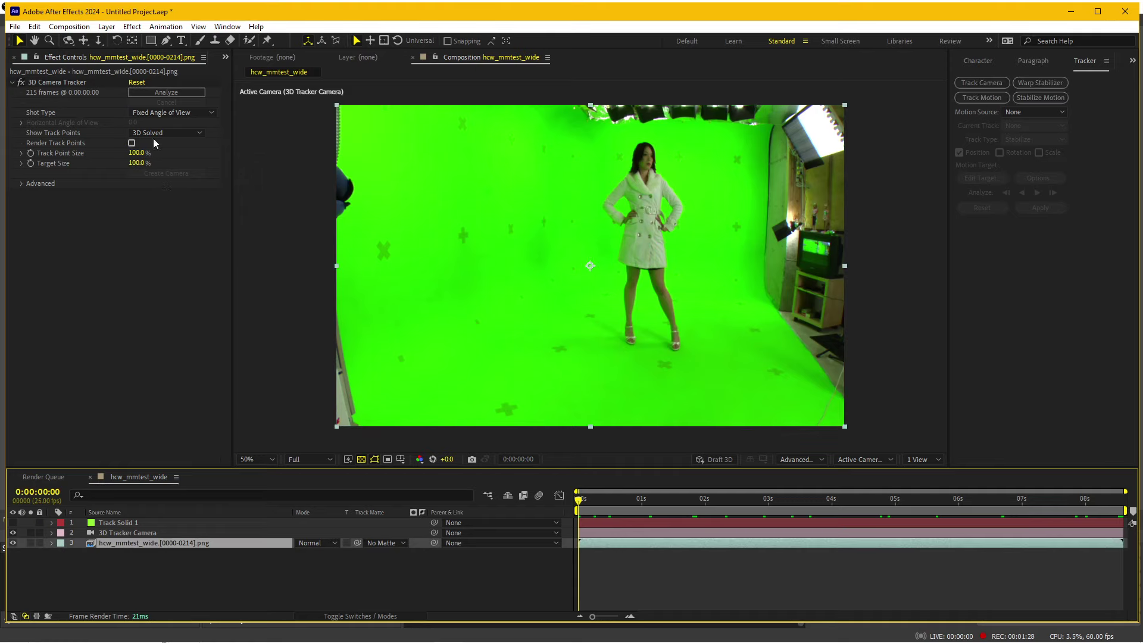
- Apply Keylight (1.2) to the footage and switch its view to Combined Matte
left_click(132, 27)
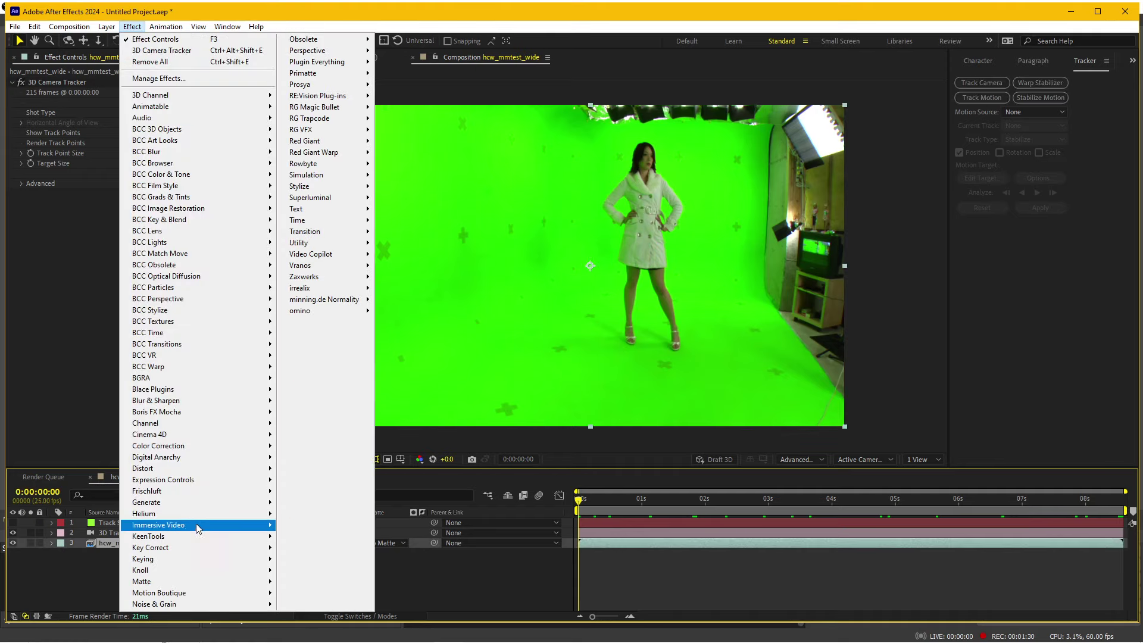
mouse_move(197, 560)
left_click(315, 559)
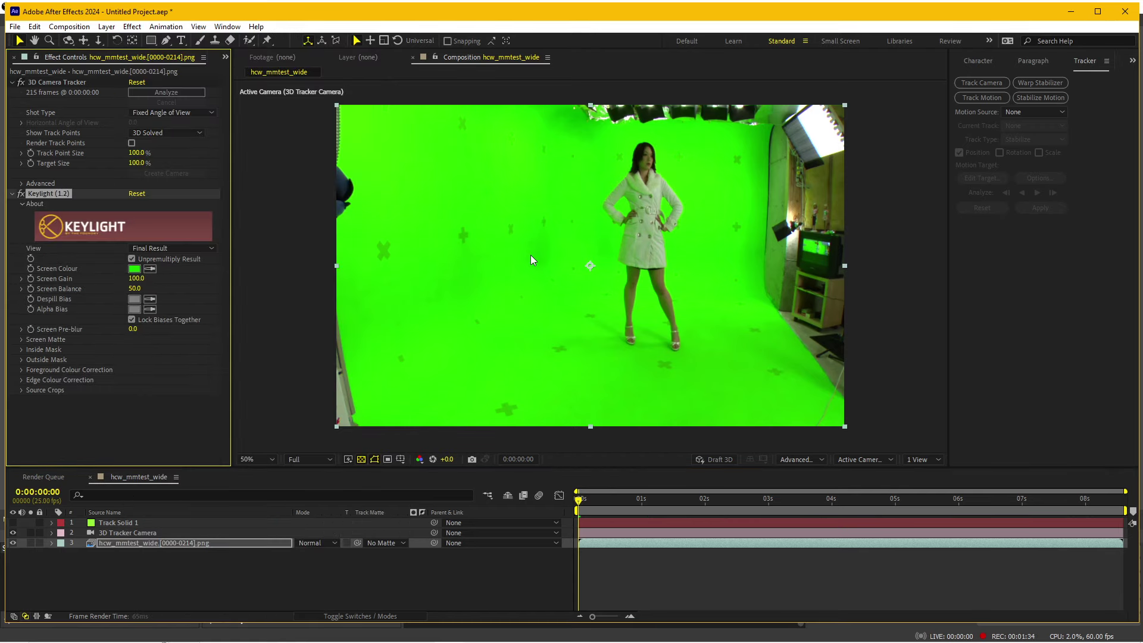
left_click(155, 249)
left_click(170, 354)
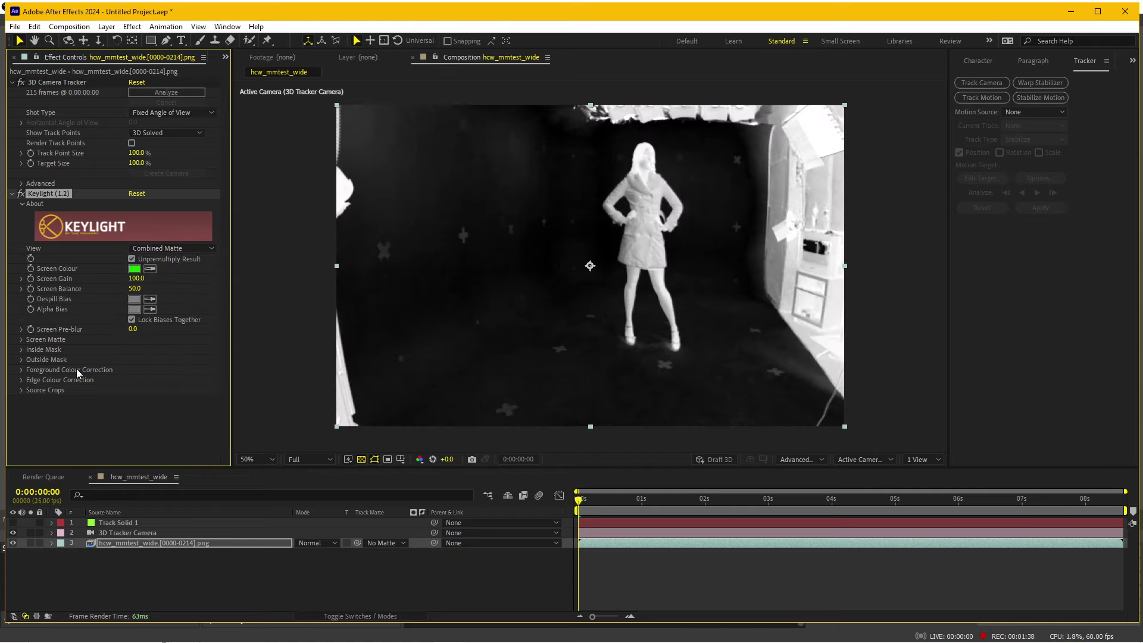
- Set Screen Matte Clip Black to 27 and Clip White to 36, then view Final Result
left_click(22, 340)
mouse_move(133, 350)
left_mouse_down()
mouse_move(146, 350)
mouse_move(100, 363)
left_mouse_up()
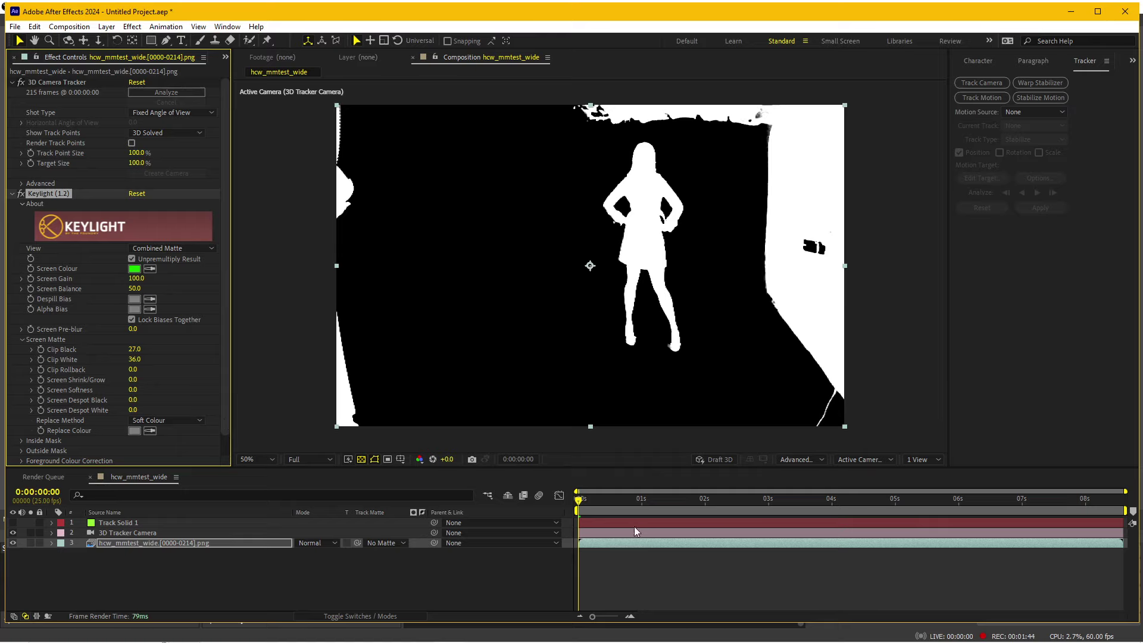
left_click_drag(632, 507, 515, 524)
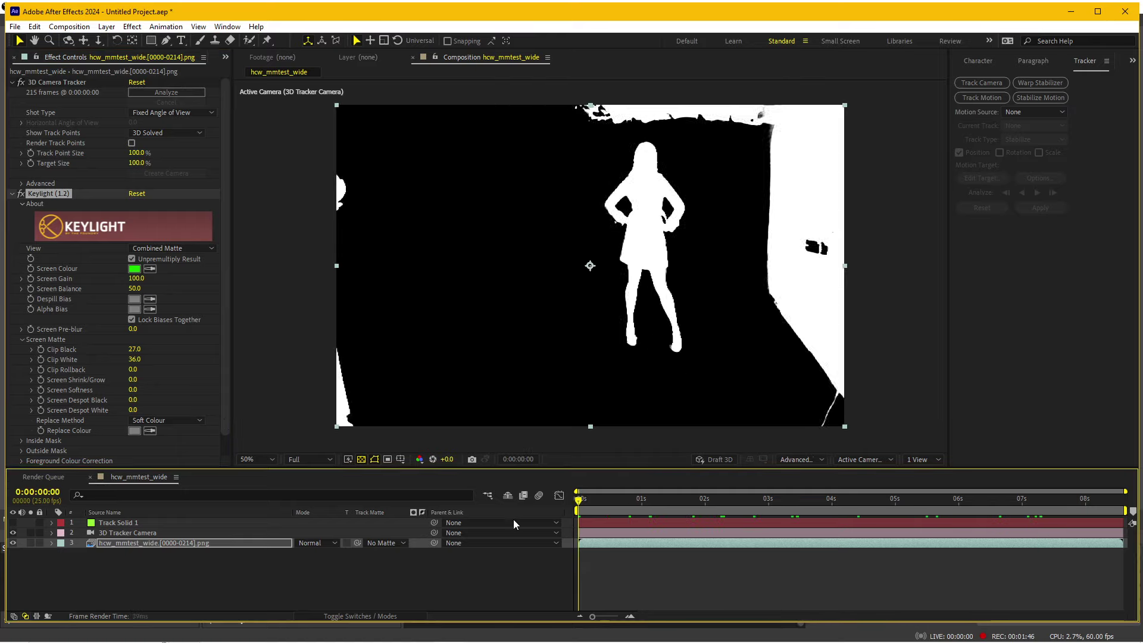
left_click(171, 248)
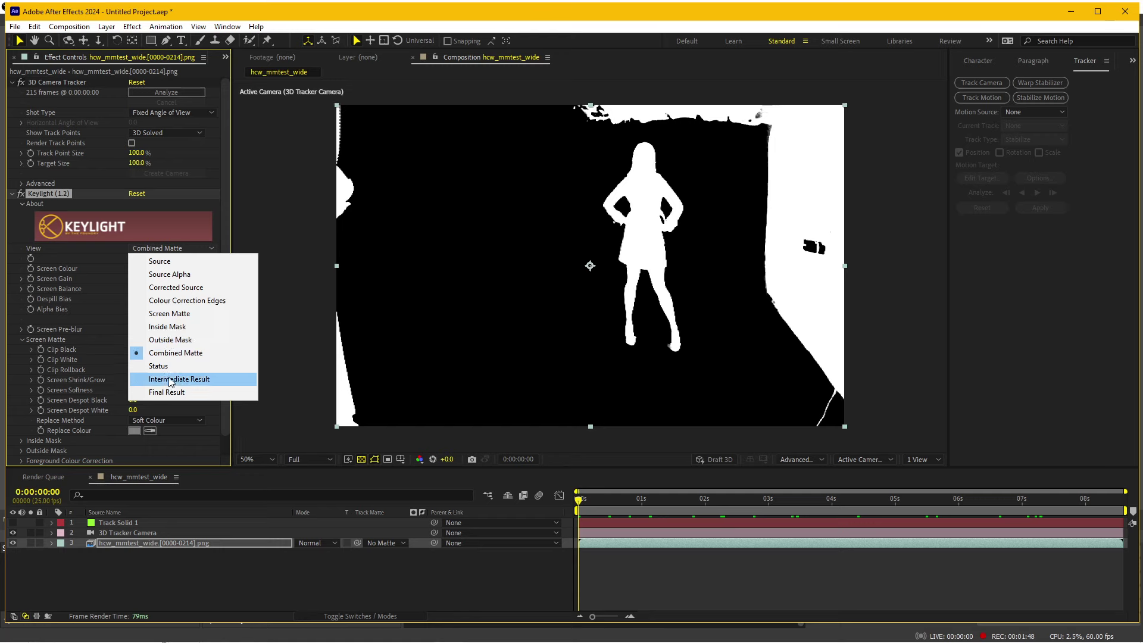
left_click(156, 391)
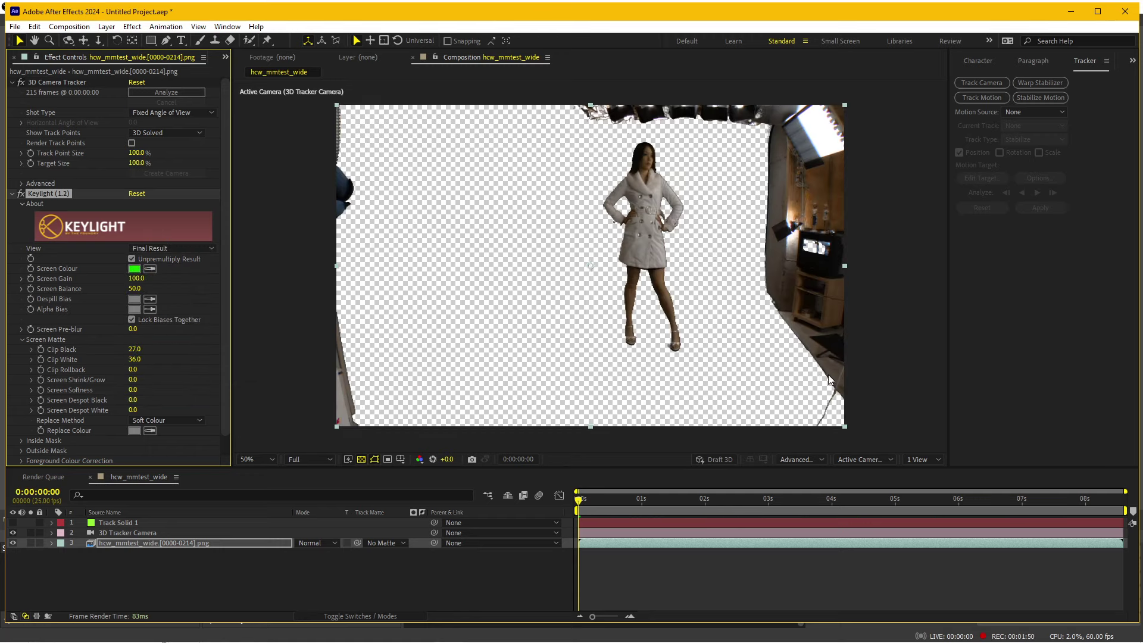
- Draw a mask around the woman and pull its bottom corners inward
left_click(166, 40)
left_click(303, 433)
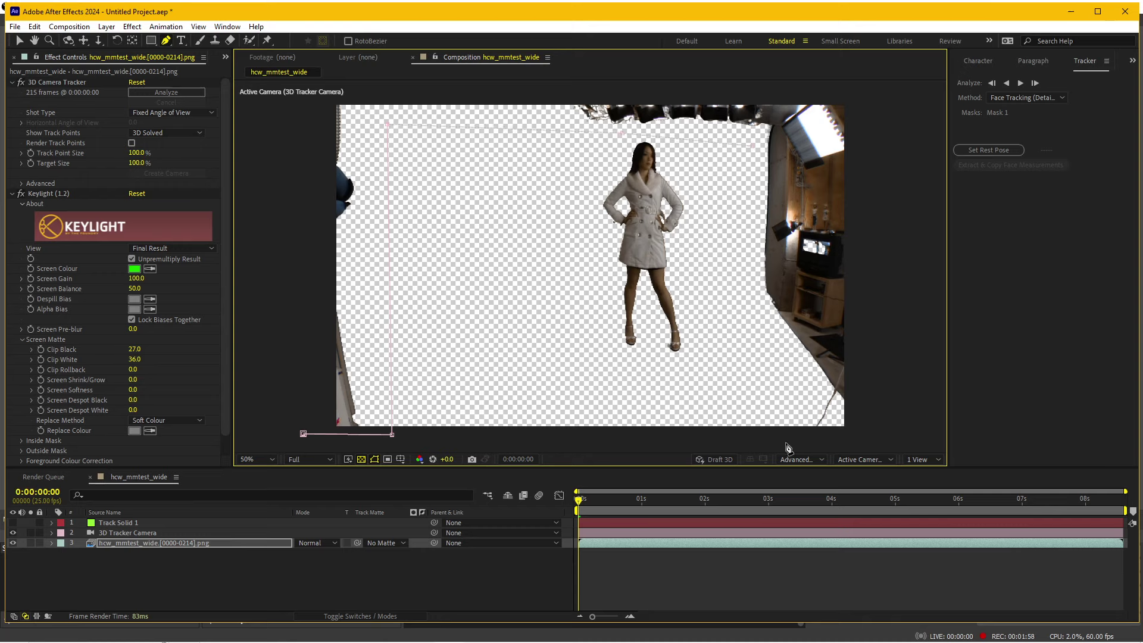
left_click(303, 433)
left_click_drag(304, 435, 427, 441)
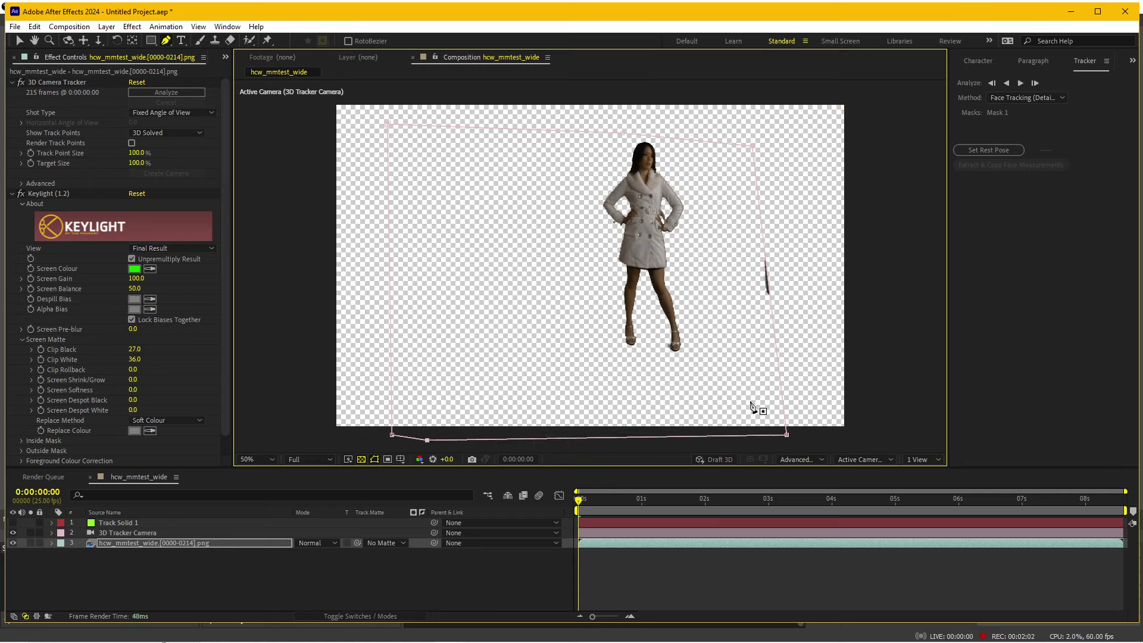
left_click_drag(786, 435, 763, 438)
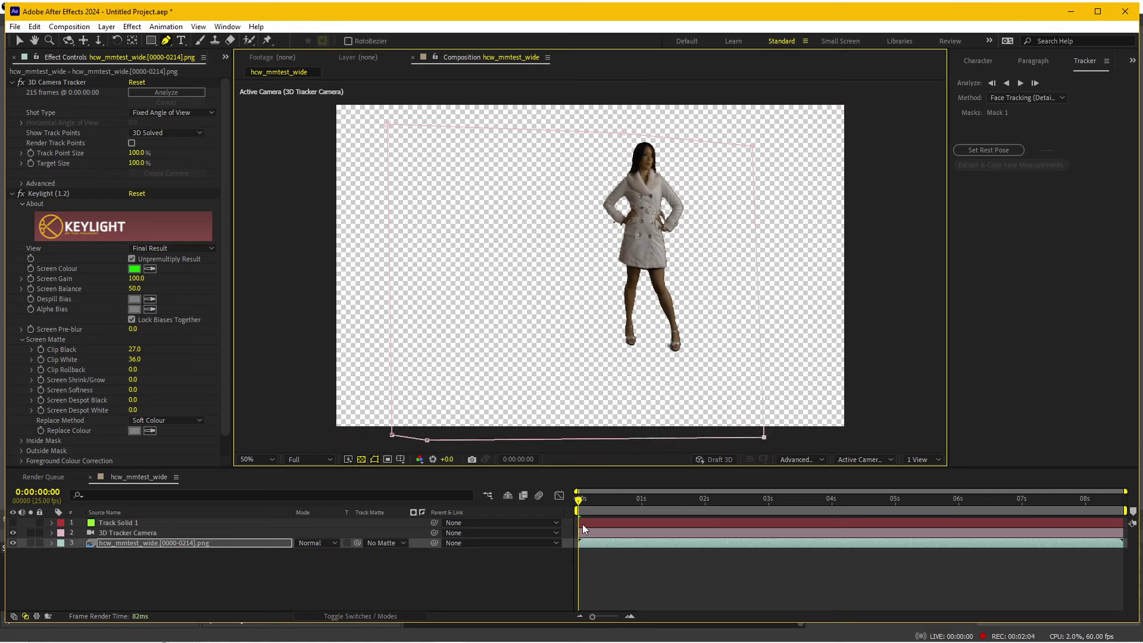
- Move the mask's right corner left to cut the dark edge sliver, checking across the shot
left_click_drag(635, 502, 1084, 518)
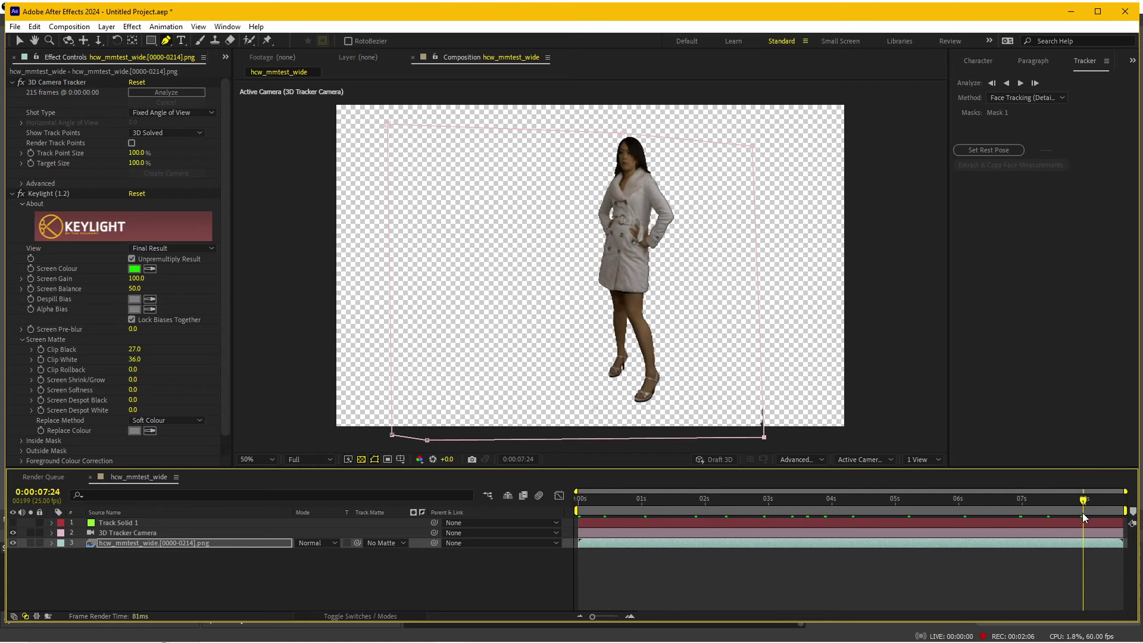
left_click(625, 133)
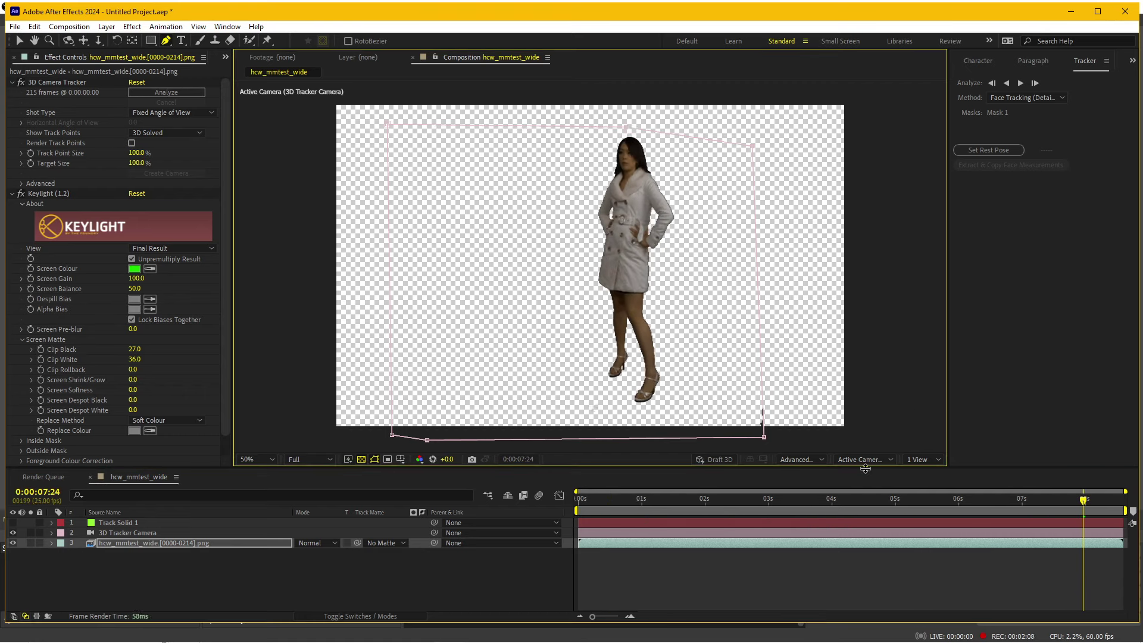
left_click_drag(775, 503, 1122, 503)
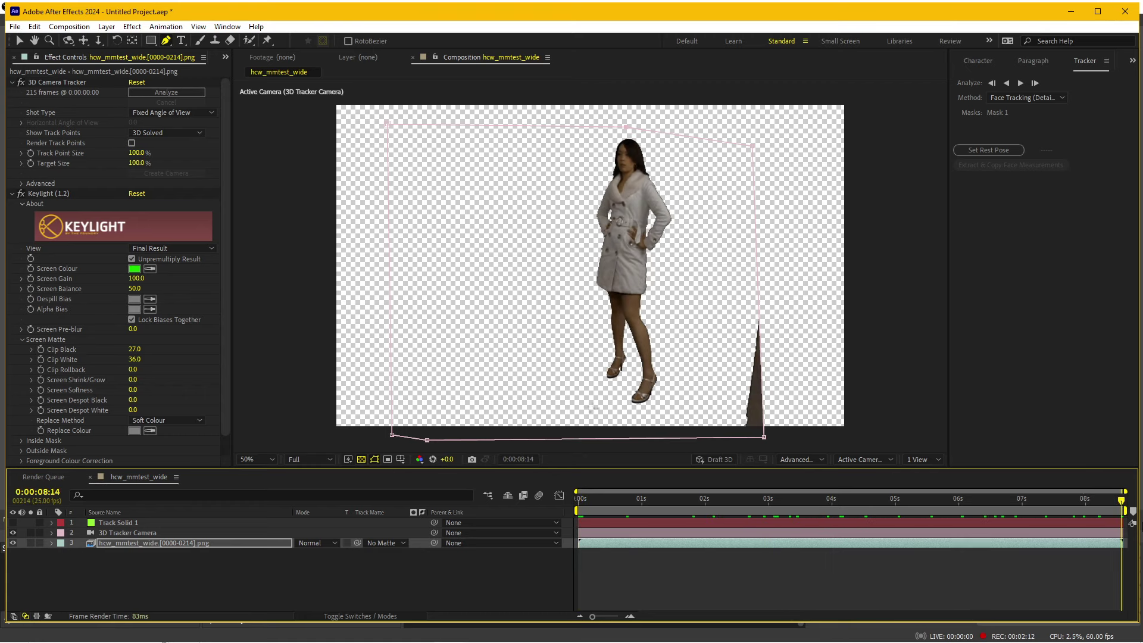
left_click_drag(763, 437, 740, 438)
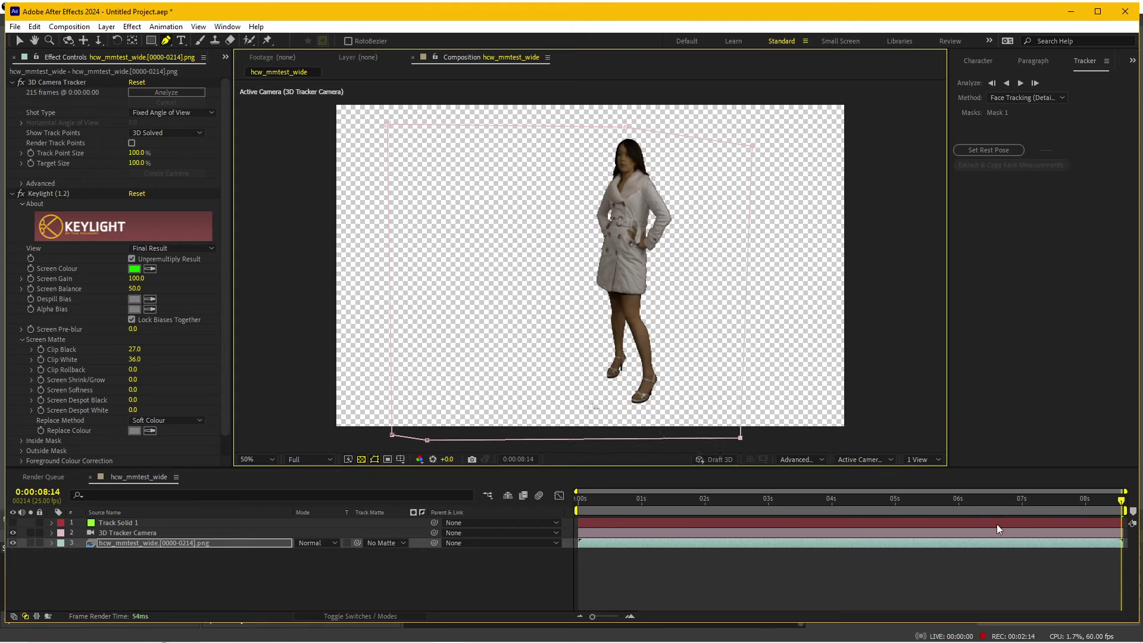
left_click_drag(1067, 510, 483, 523)
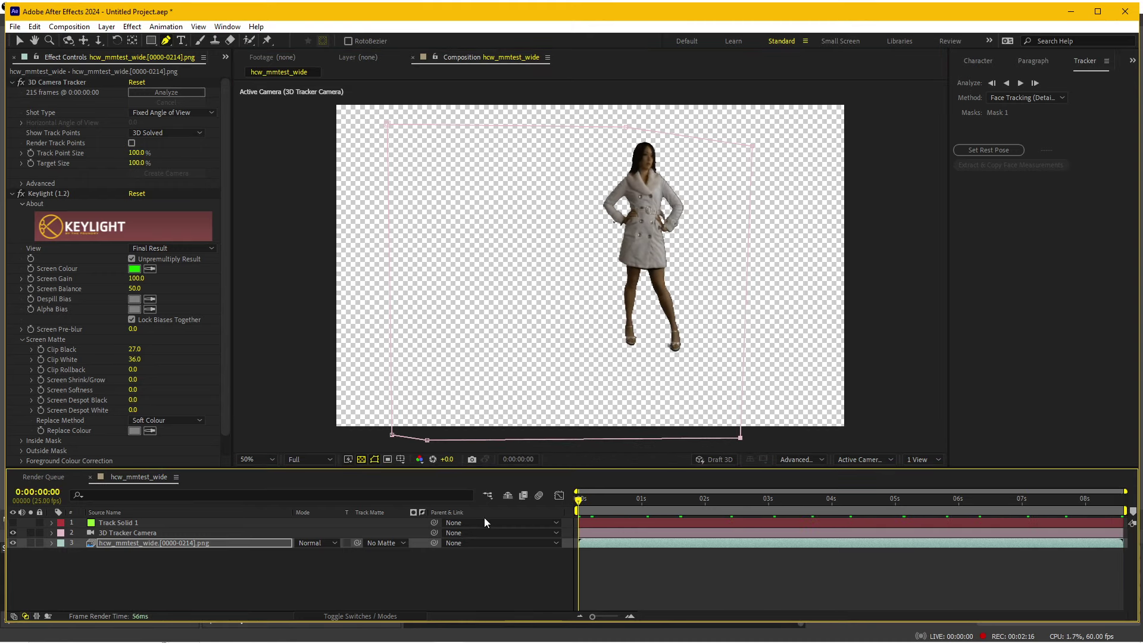
left_click(658, 570)
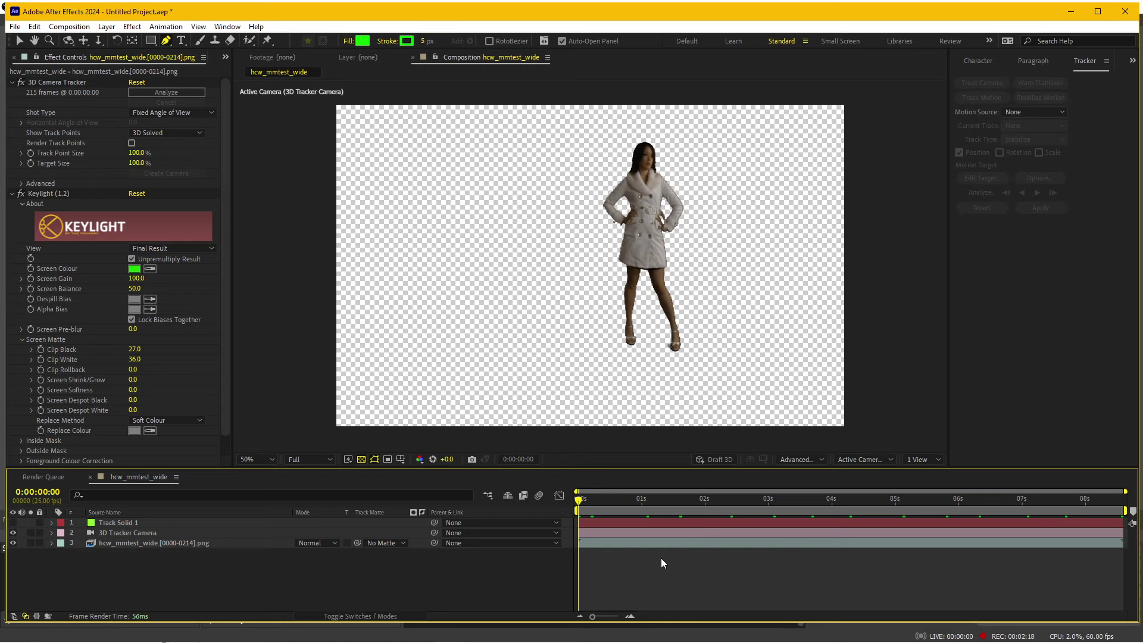
- Create a solid named E3D and place it beneath the woman footage layer
left_click(117, 539)
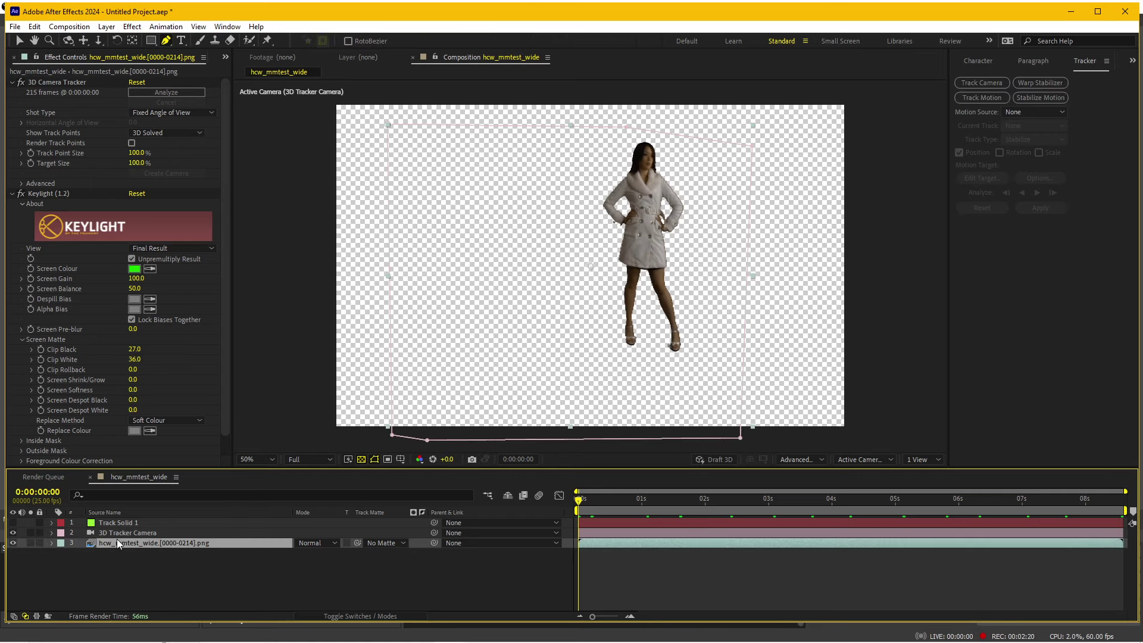
key("ctrl+y")
type("E3D")
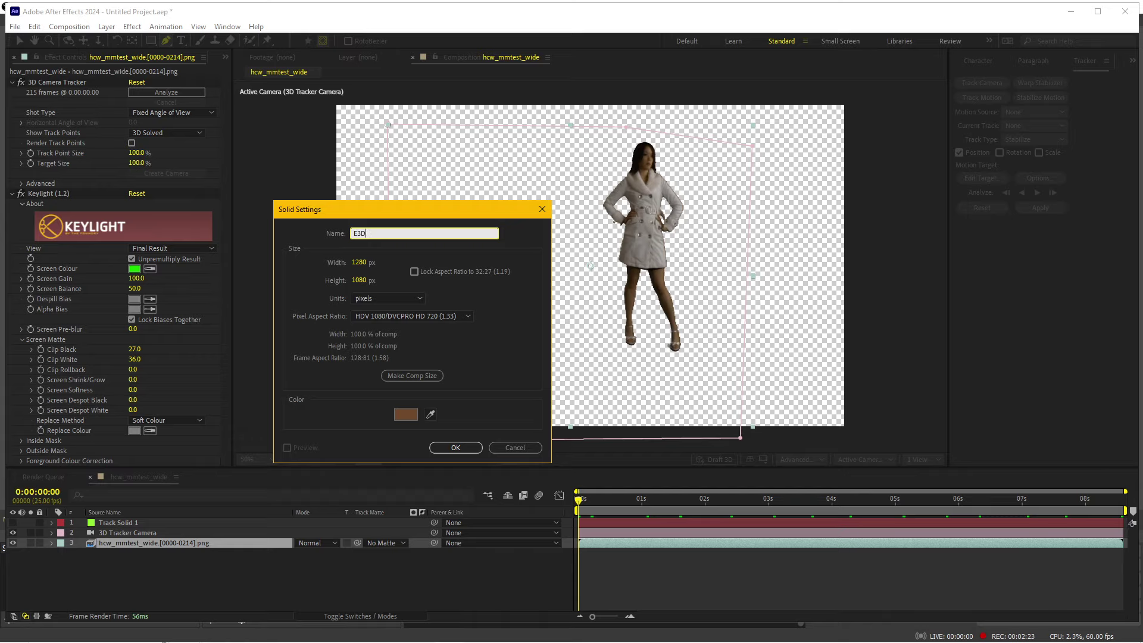
key("Return")
left_click_drag(117, 539, 120, 558)
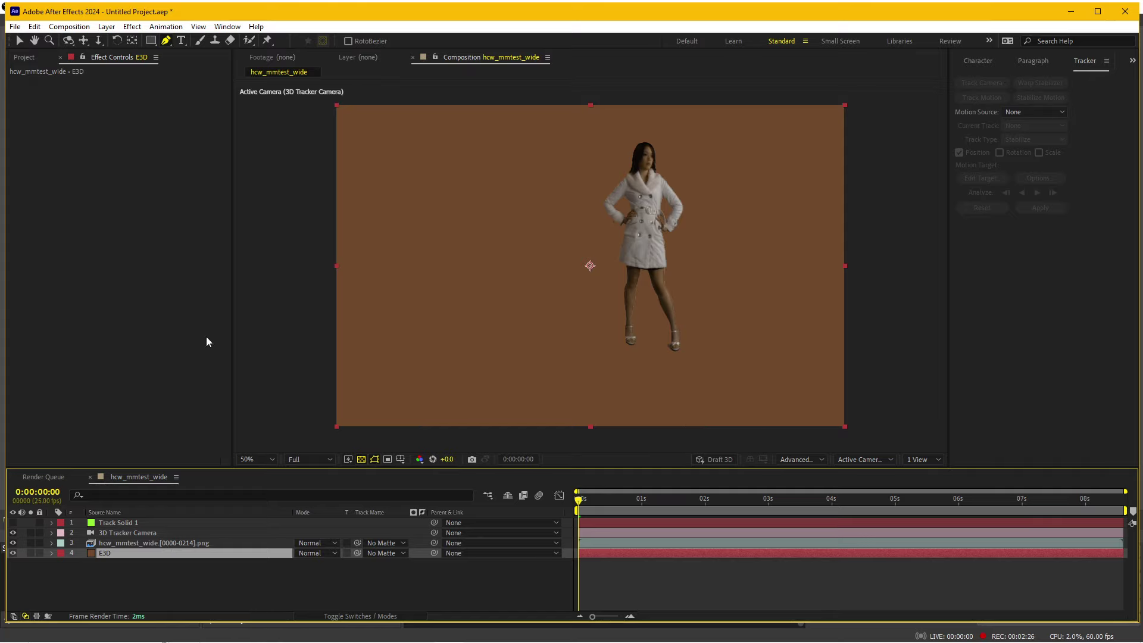
- Apply the Video Copilot Element effect to the E3D solid
left_click(132, 26)
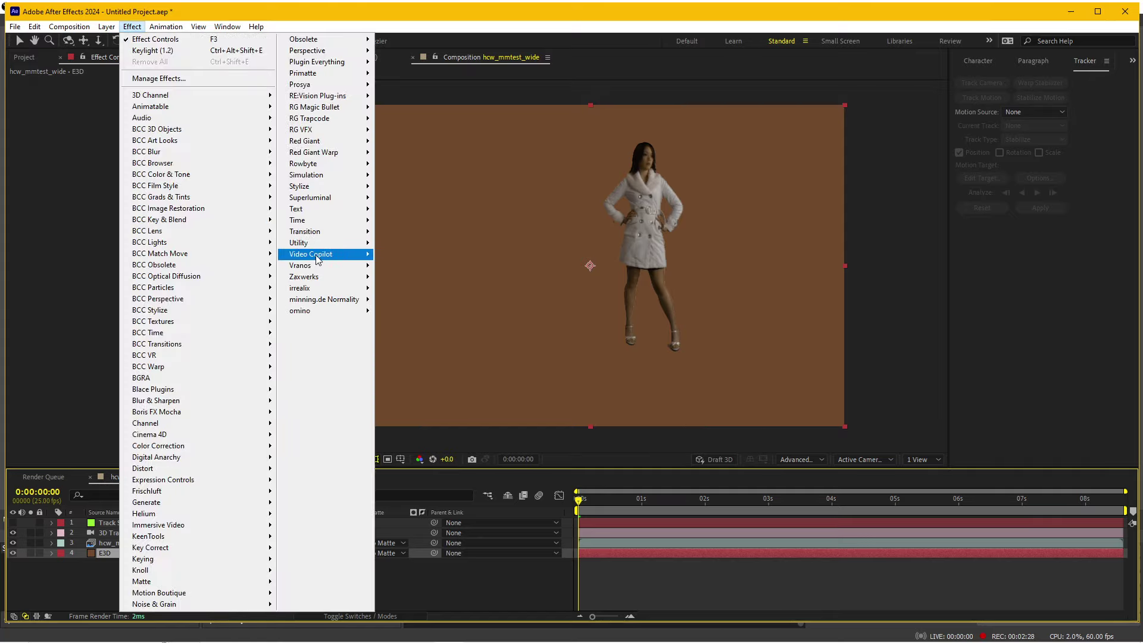
mouse_move(317, 260)
left_click(404, 256)
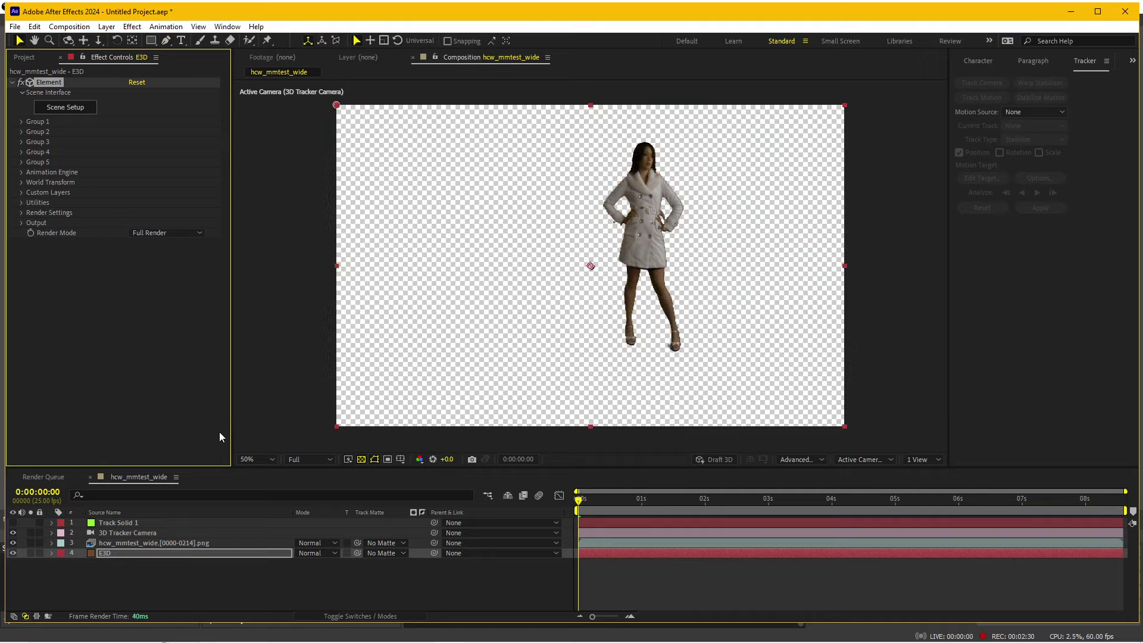
- In Element's Scene Setup, import GuildhallMain05.obj from Downloads > day hoc > source
left_click(73, 110)
left_click(48, 49)
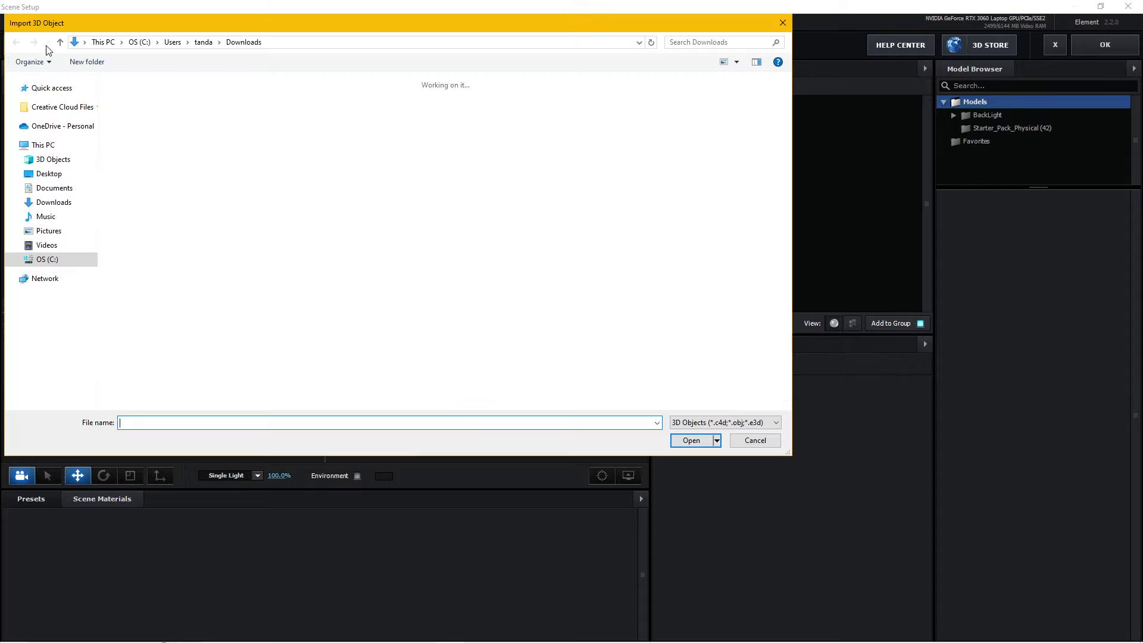
double_click(149, 134)
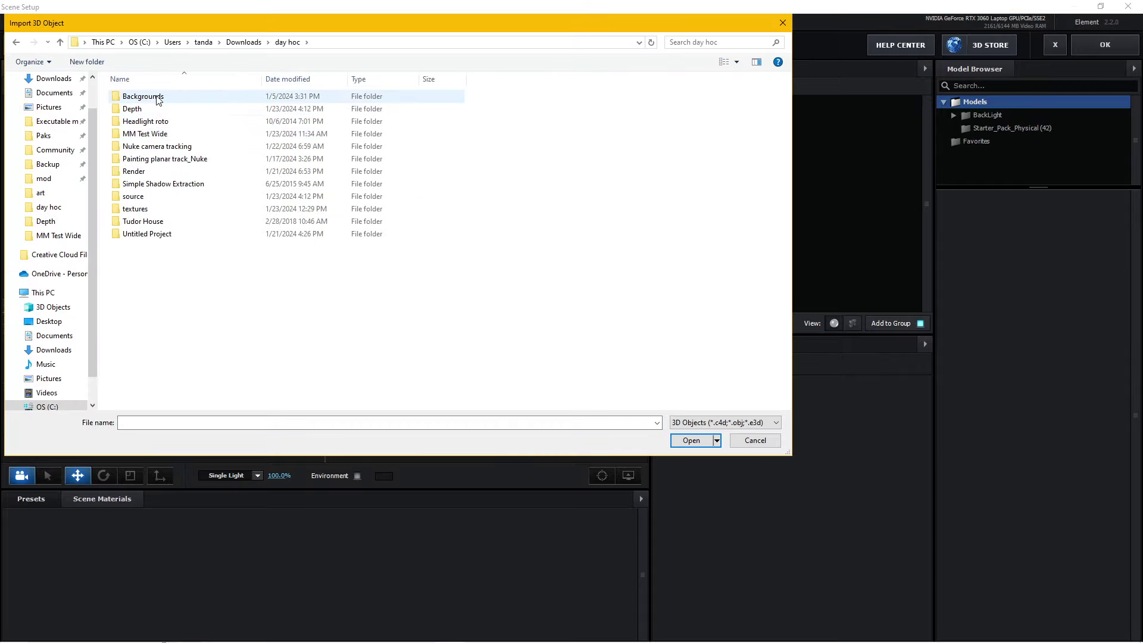
double_click(143, 196)
double_click(146, 97)
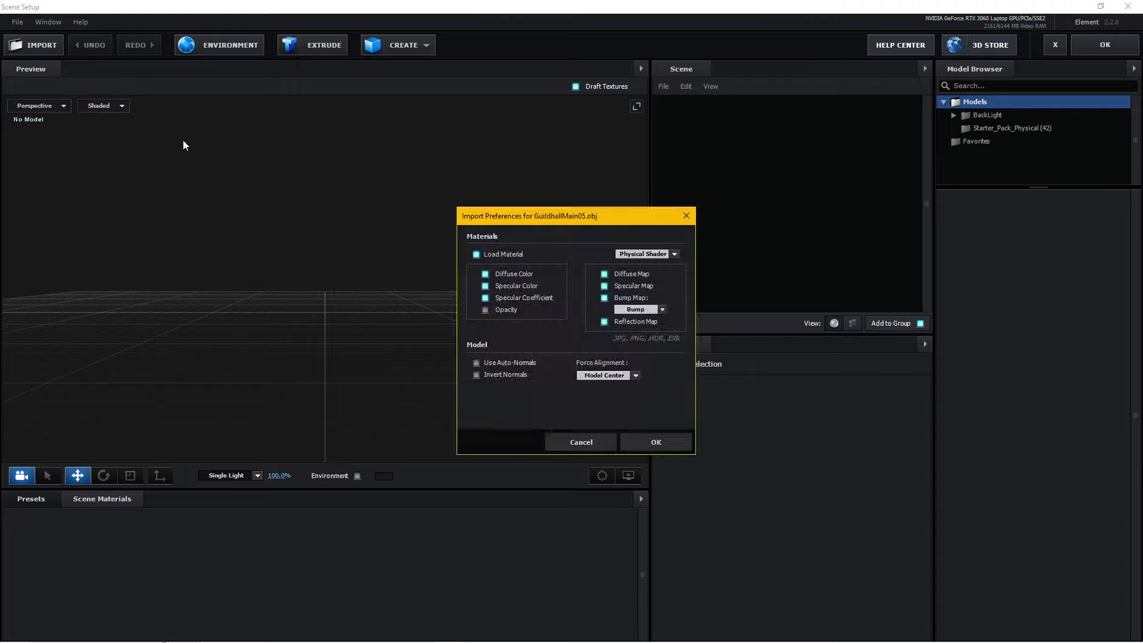
key("Return")
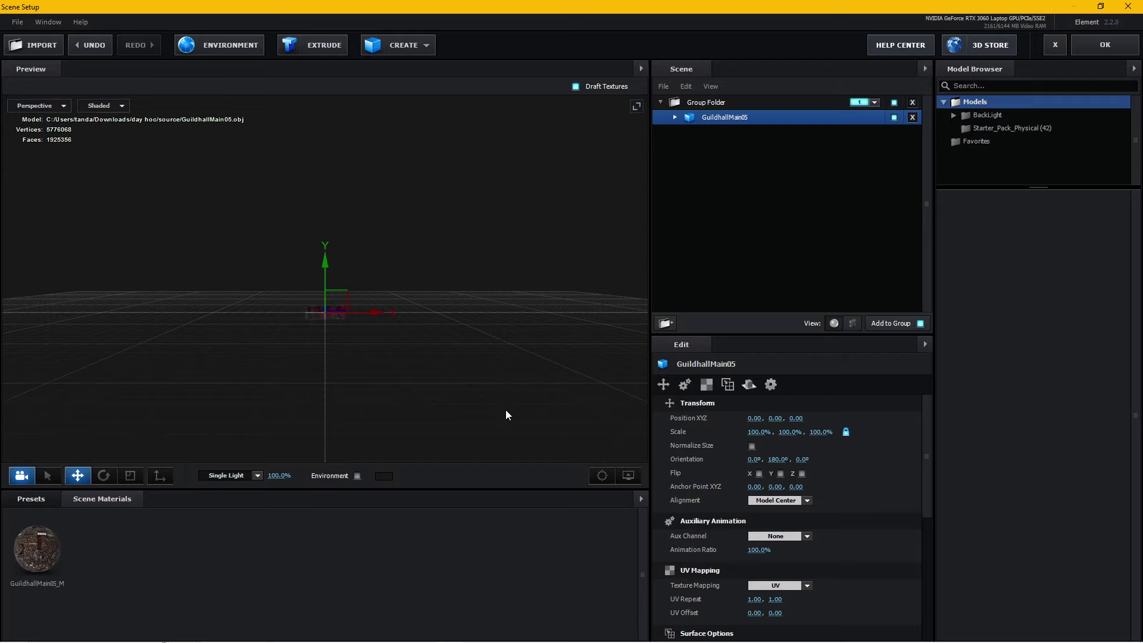
- Normalize the hall model's size and set its X orientation to 90°
left_click(752, 445)
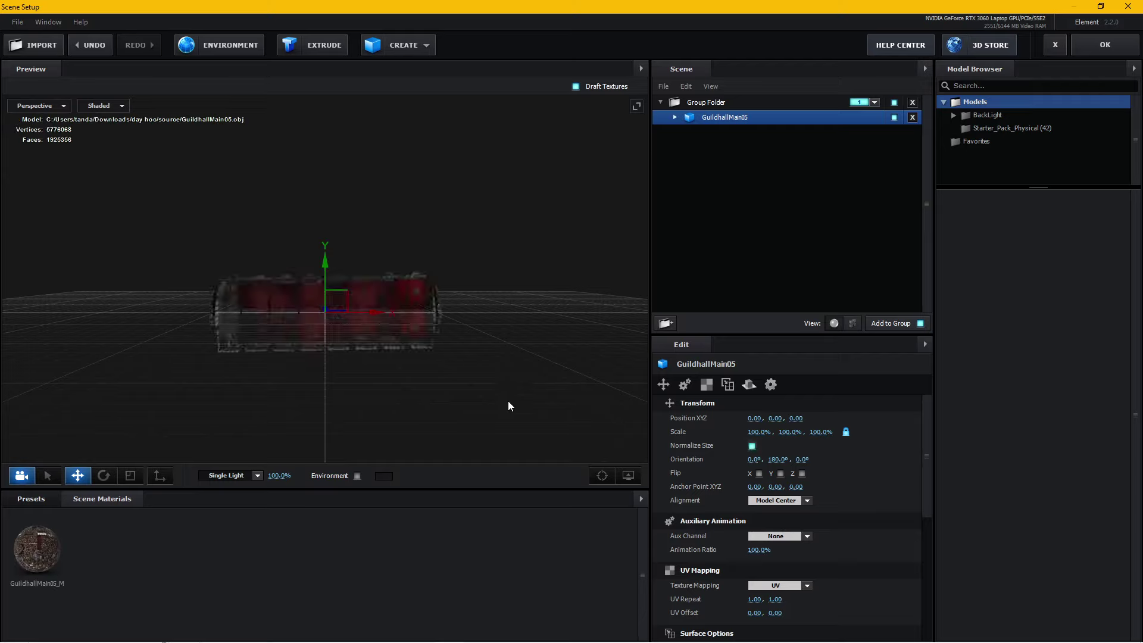
mouse_move(303, 385)
left_mouse_down()
mouse_move(359, 378)
mouse_move(405, 328)
left_mouse_up()
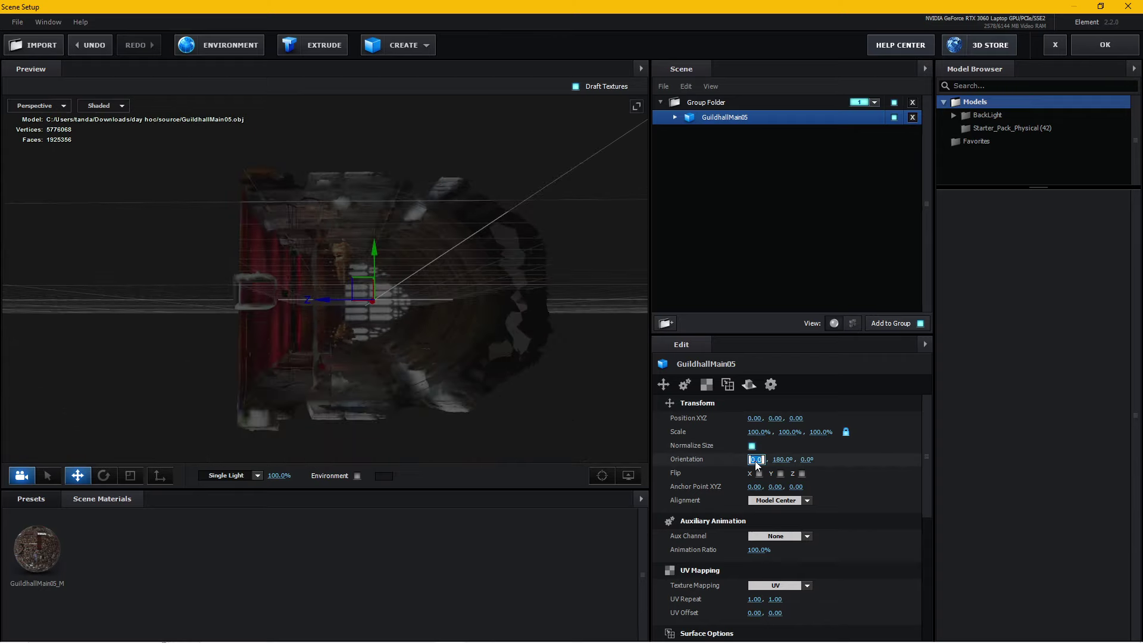
type("0")
key("Return")
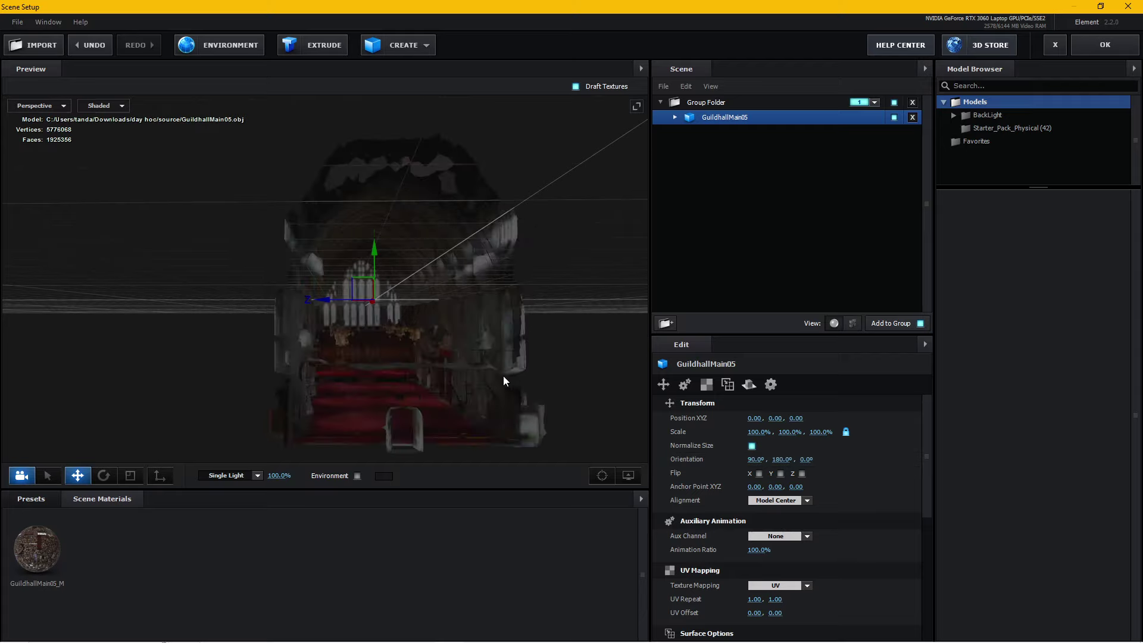
- Raise the hall model to Y position 0.42 and accept the Scene Setup
scroll(491, 334, "up", 2)
left_click_drag(491, 334, 369, 360)
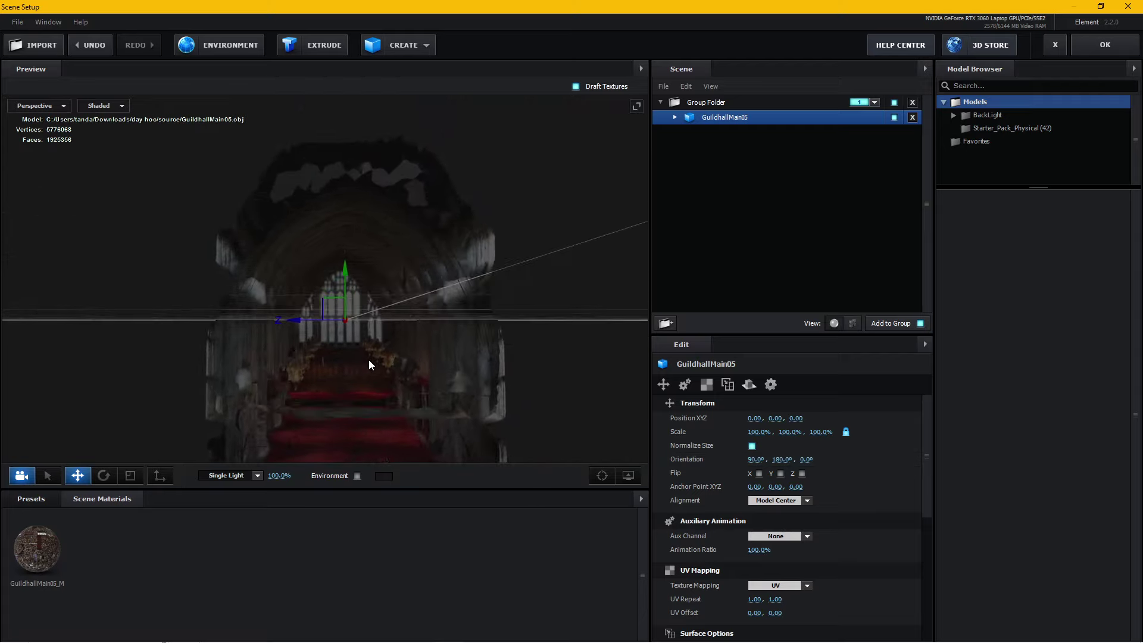
scroll(369, 360, "down", 5)
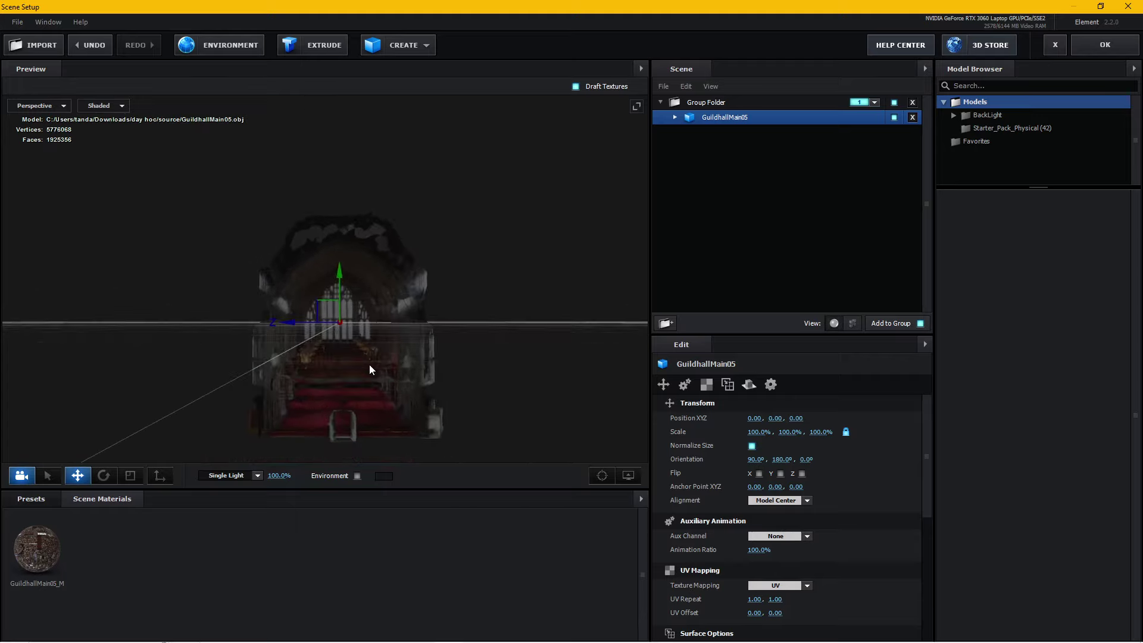
left_click_drag(343, 279, 357, 223)
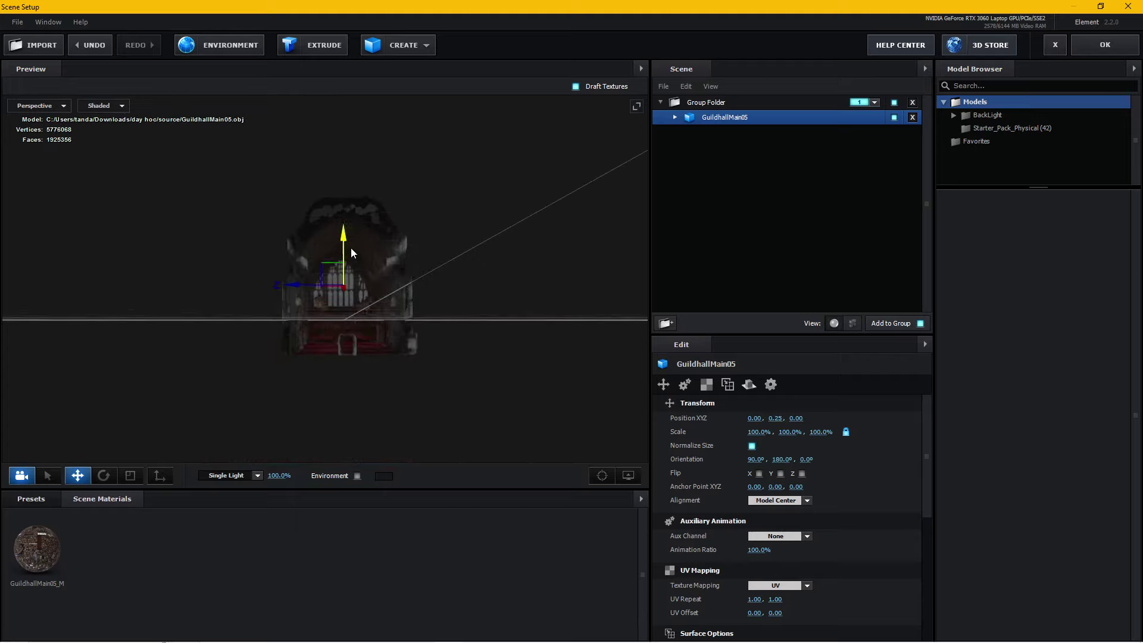
mouse_move(451, 319)
left_mouse_down()
mouse_move(458, 259)
mouse_move(454, 287)
left_mouse_up()
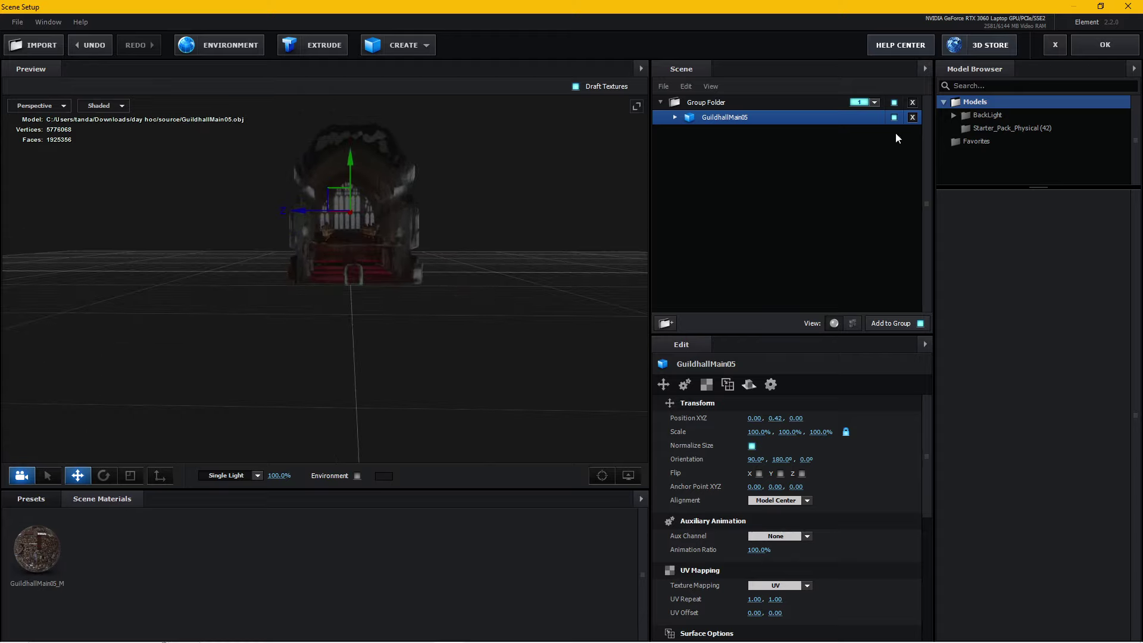
left_click(1102, 48)
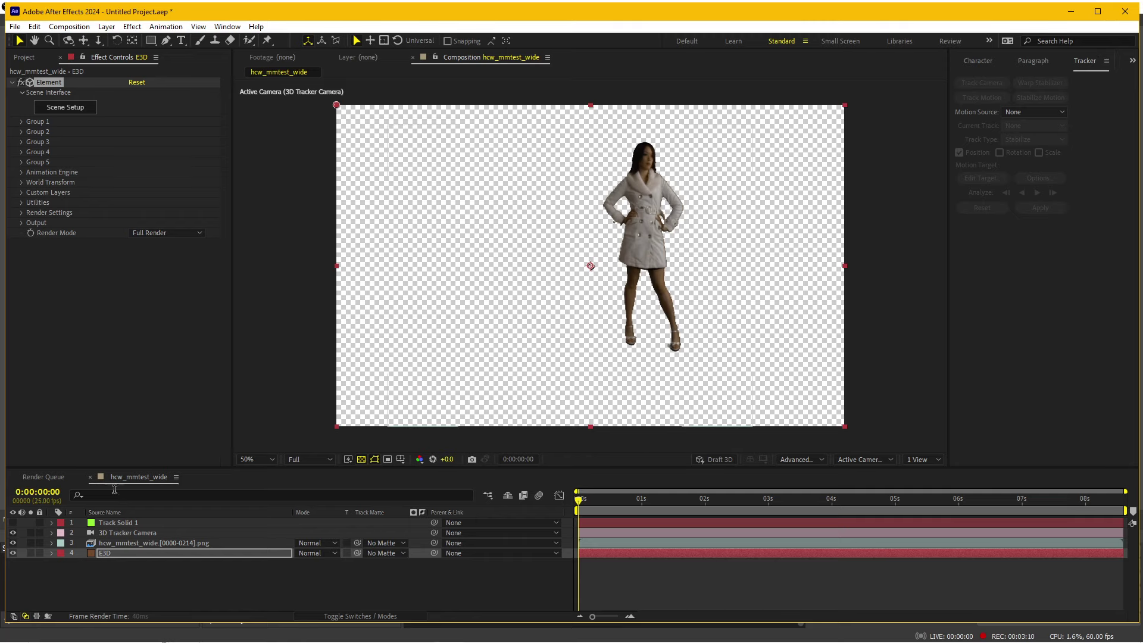
- Create a Group 1 Null from Element's Group 1 options and inspect Track Solid 1's Position
left_click(21, 121)
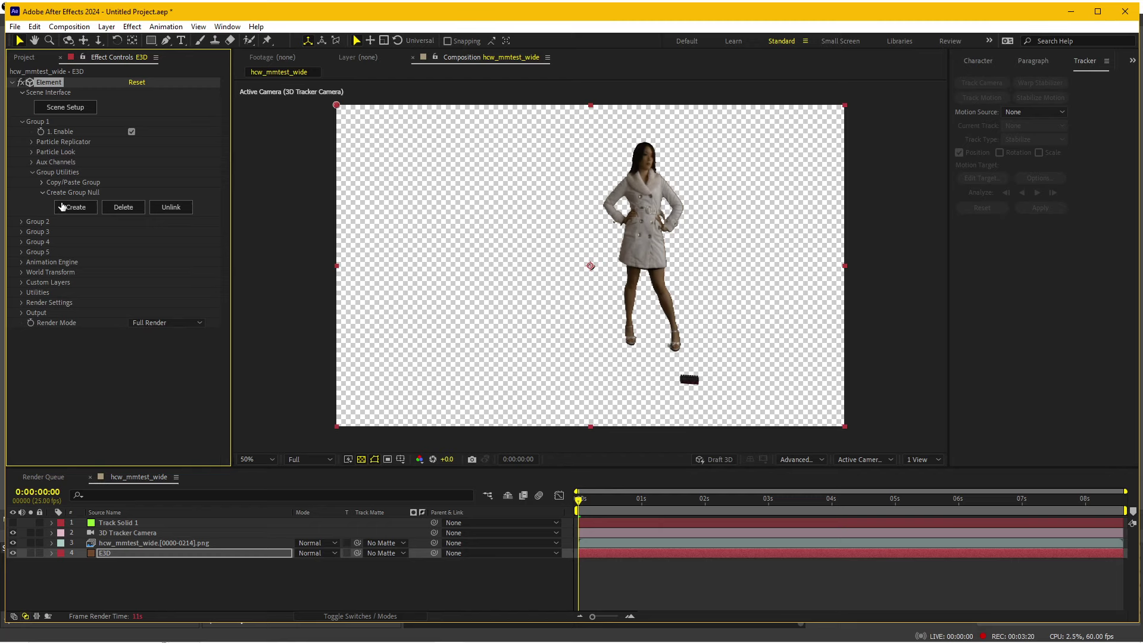
left_click(62, 206)
left_click(125, 532)
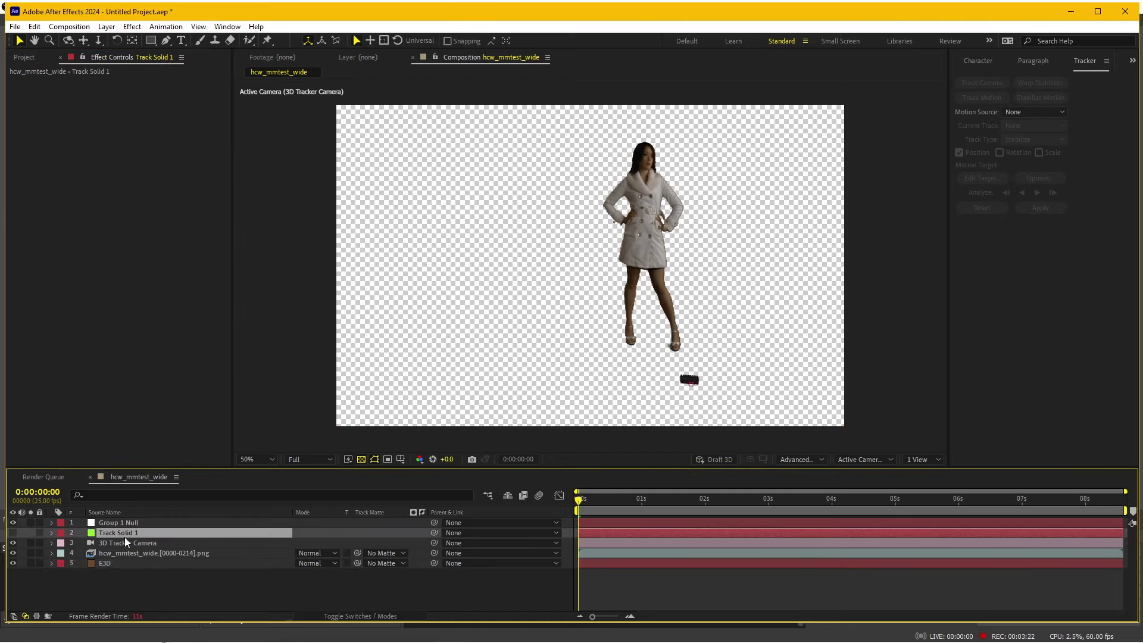
key("p")
left_click(117, 541)
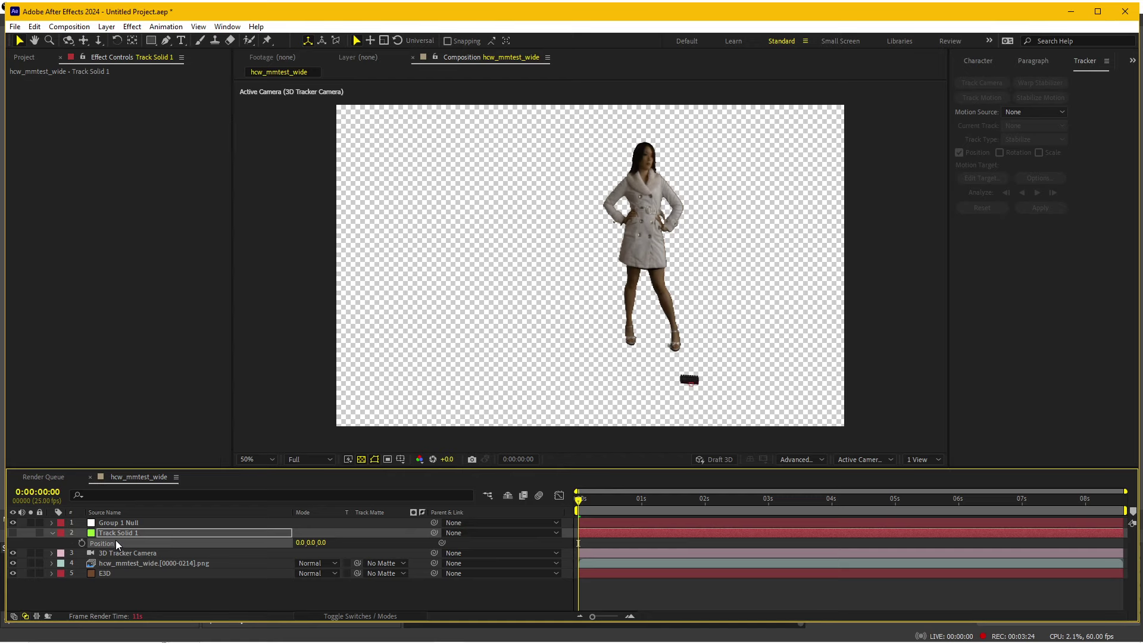
- Scale Group 1 Null up to 12278% so the hall fills the background, previewing at 0:00:04:20
left_click(118, 524)
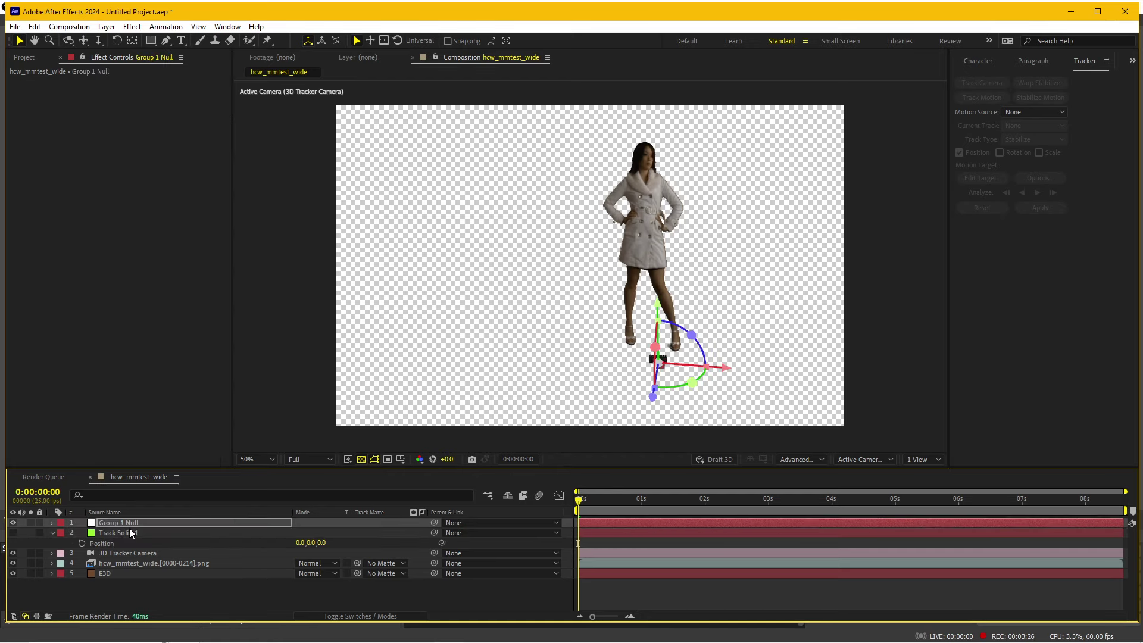
key("s")
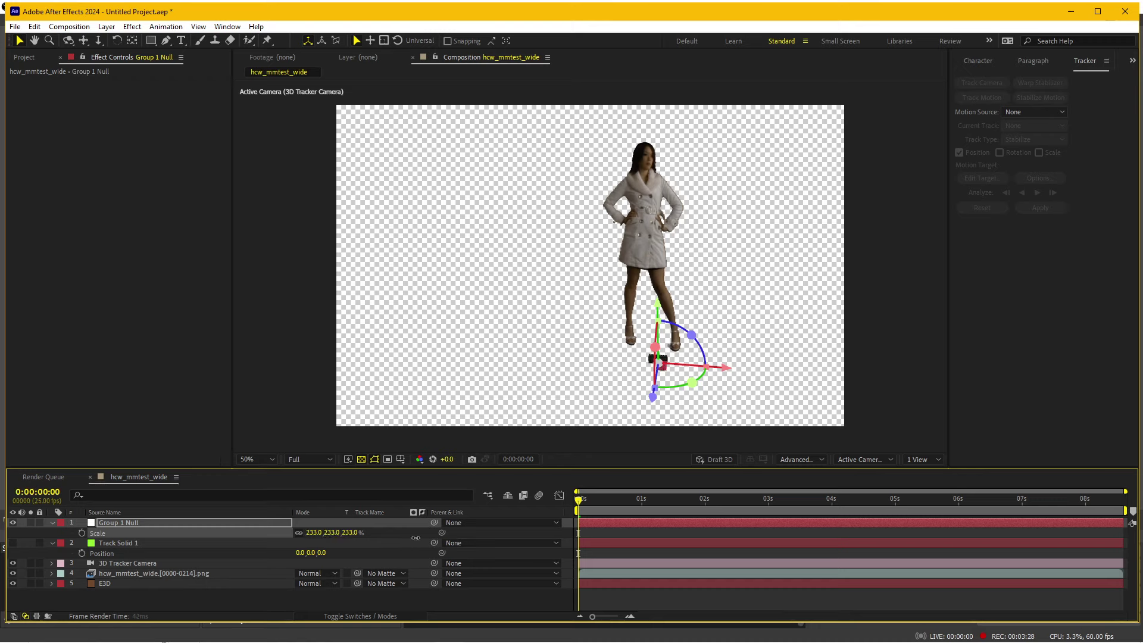
left_click_drag(415, 538, 661, 530)
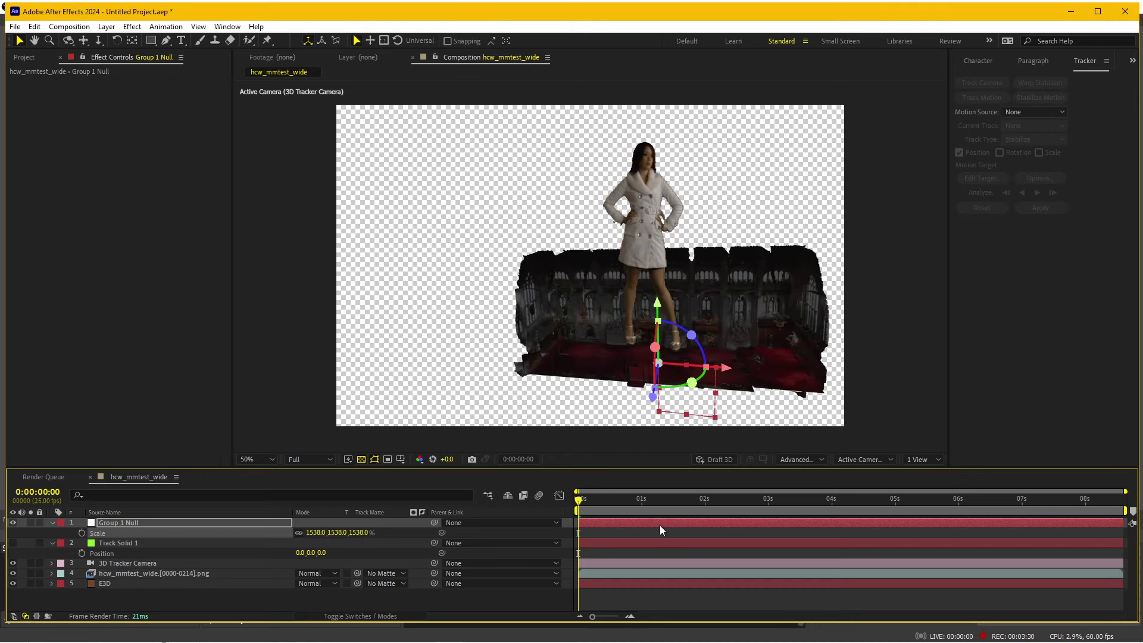
mouse_move(333, 528)
left_mouse_down()
mouse_move(1139, 537)
mouse_move(877, 554)
left_mouse_up()
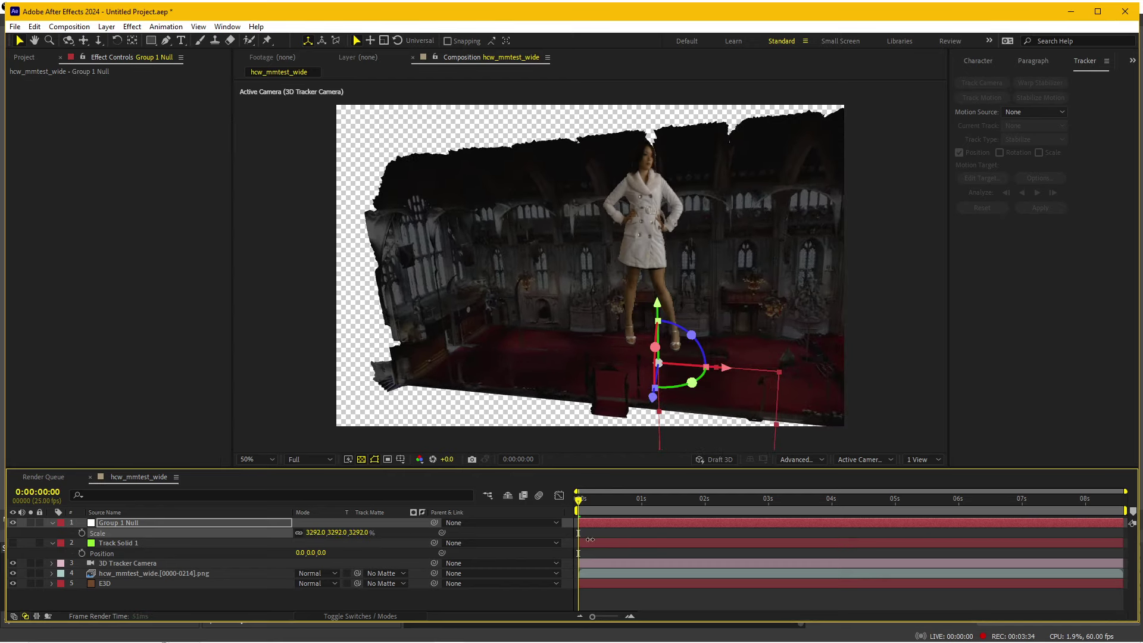
left_click_drag(690, 382, 541, 386)
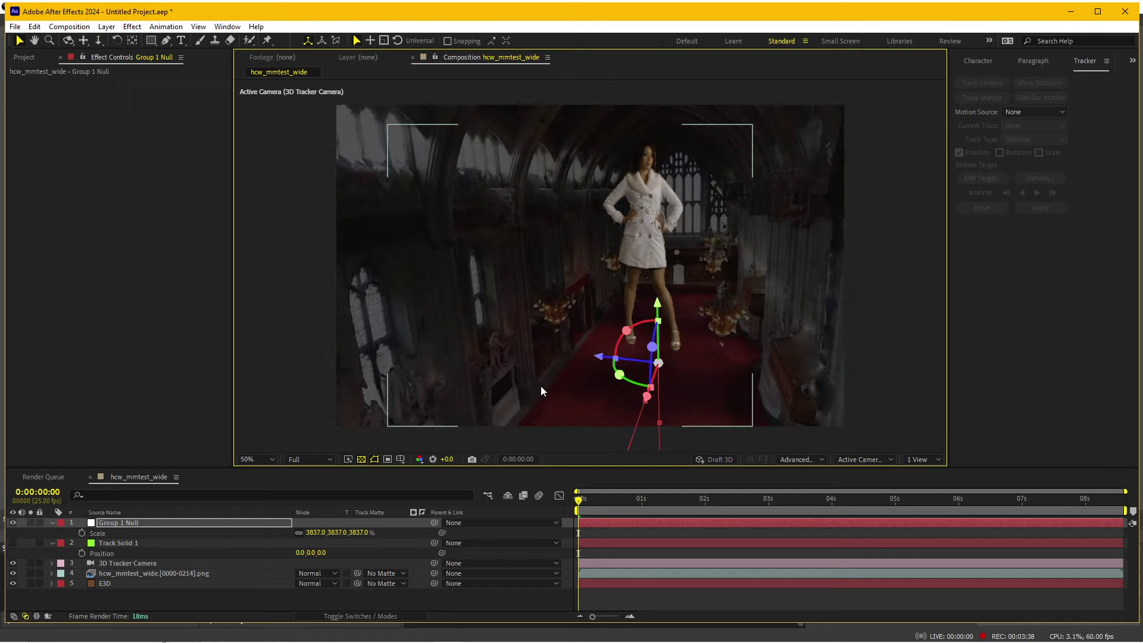
left_click_drag(658, 308, 661, 270)
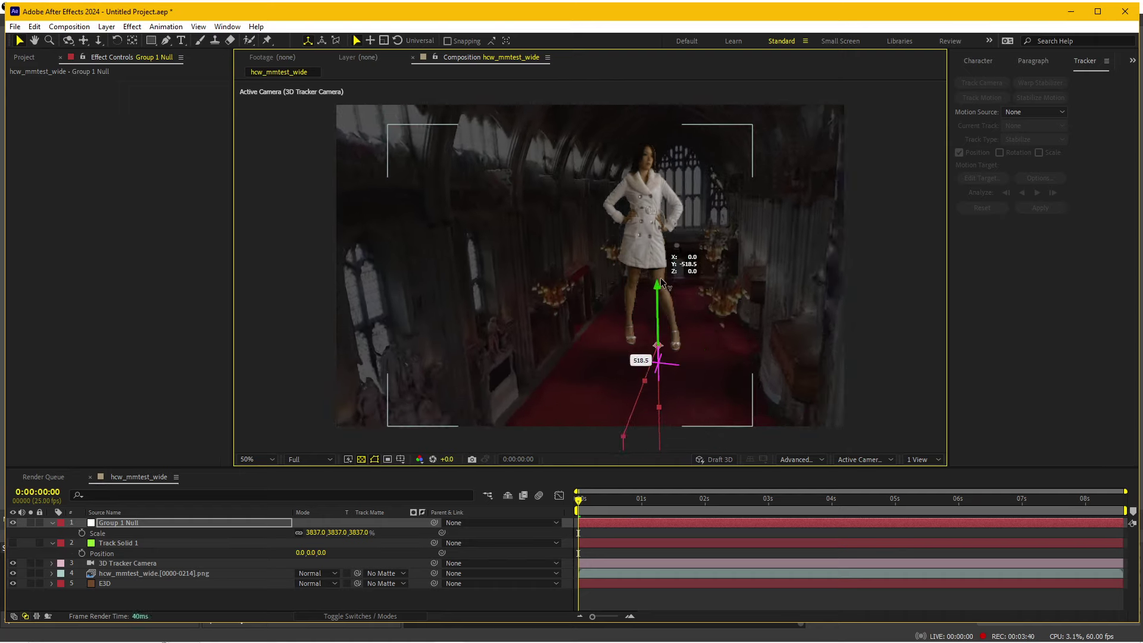
left_click_drag(310, 534, 897, 389)
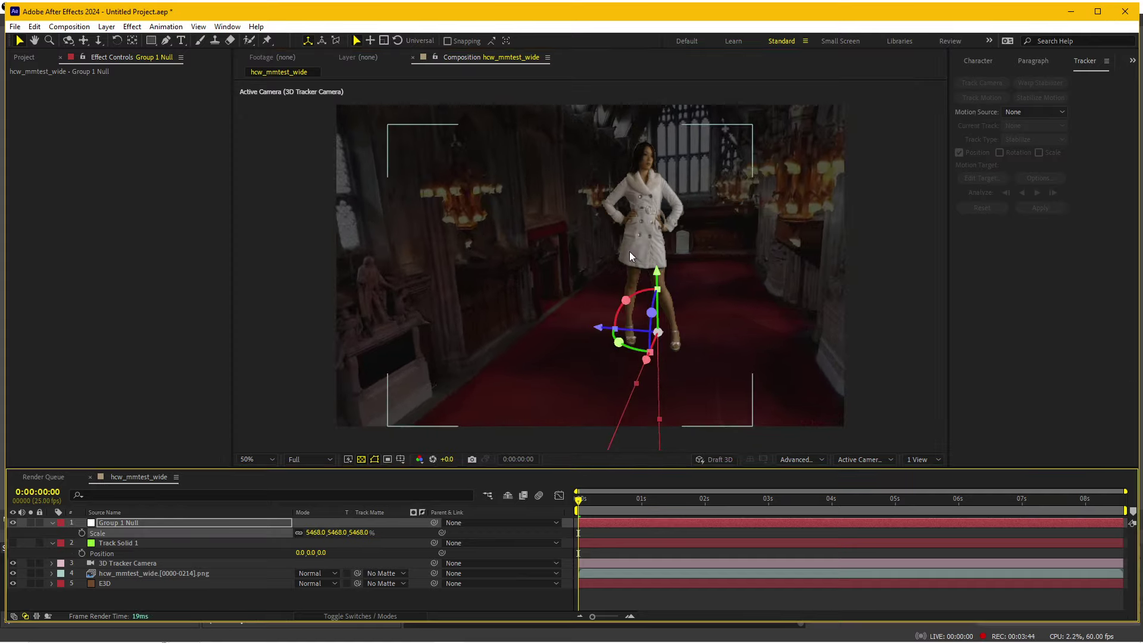
left_click_drag(331, 534, 709, 524)
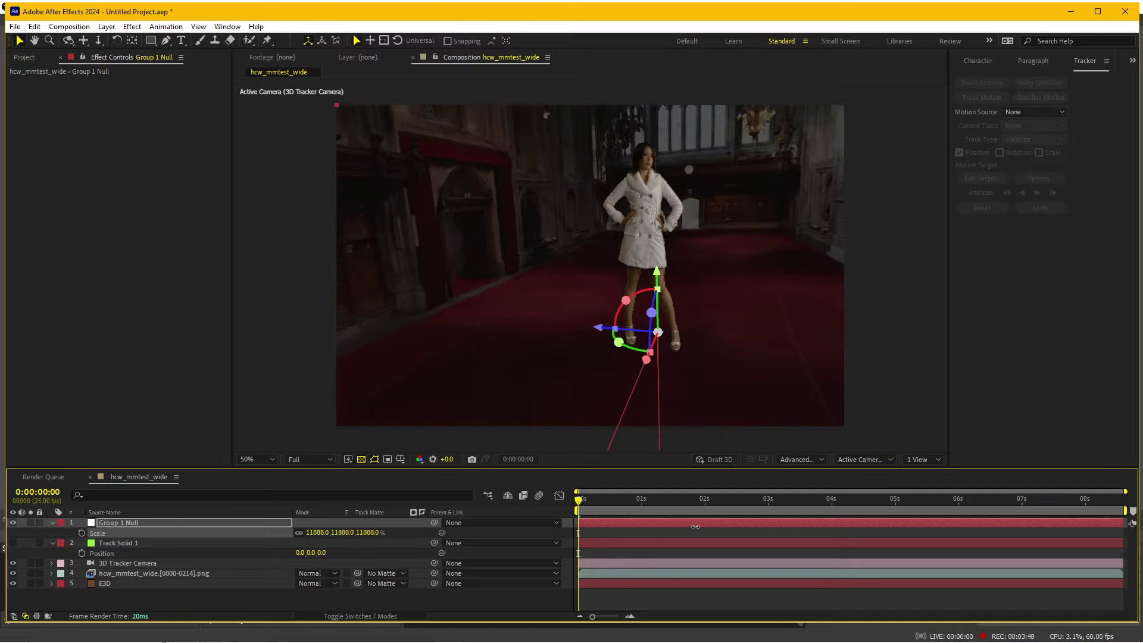
left_click(646, 604)
mouse_move(578, 533)
left_mouse_down()
mouse_move(895, 532)
mouse_move(522, 520)
left_mouse_up()
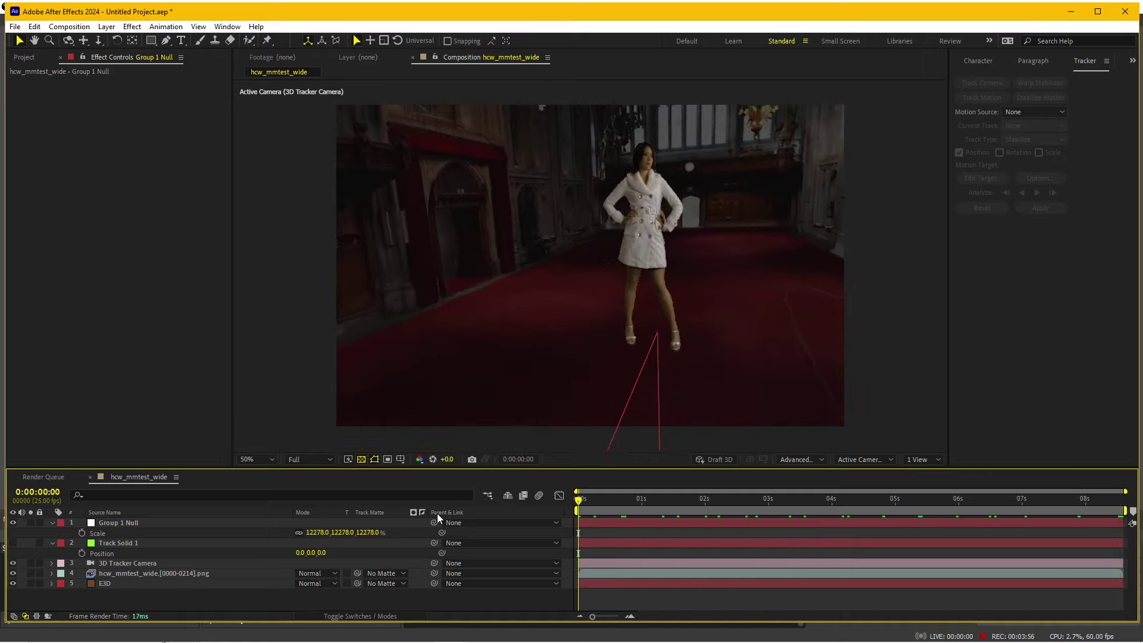
- On the E3D layer, raise Physical Environment Exposure to 3.32 and Gamma to 1.50
left_click(118, 583)
left_click(21, 303)
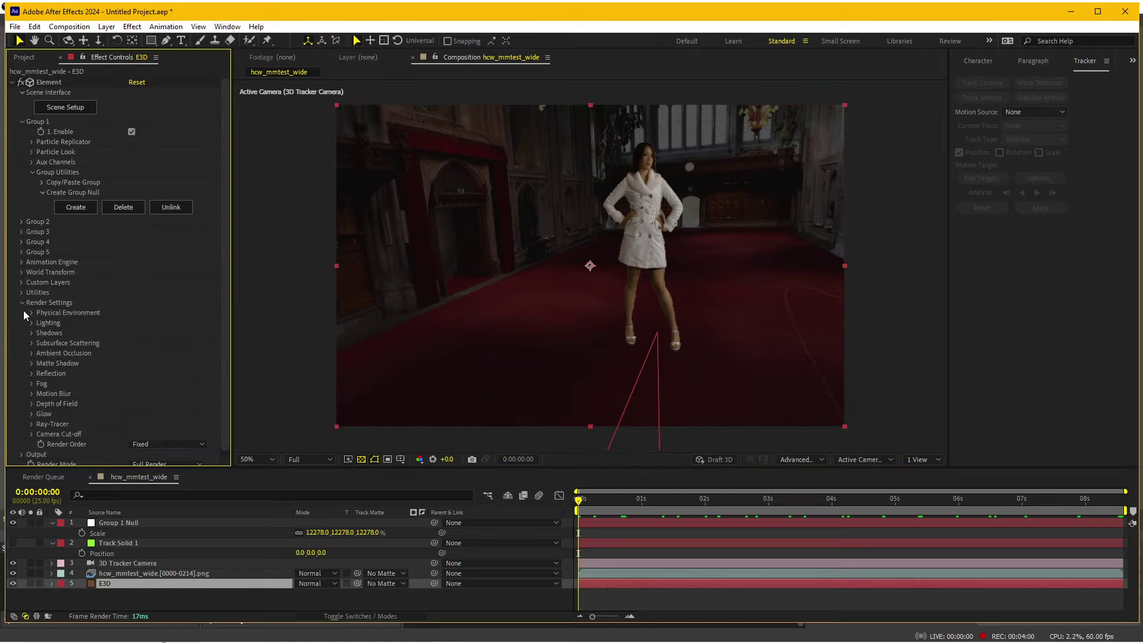
left_click(32, 313)
left_click_drag(134, 322, 229, 318)
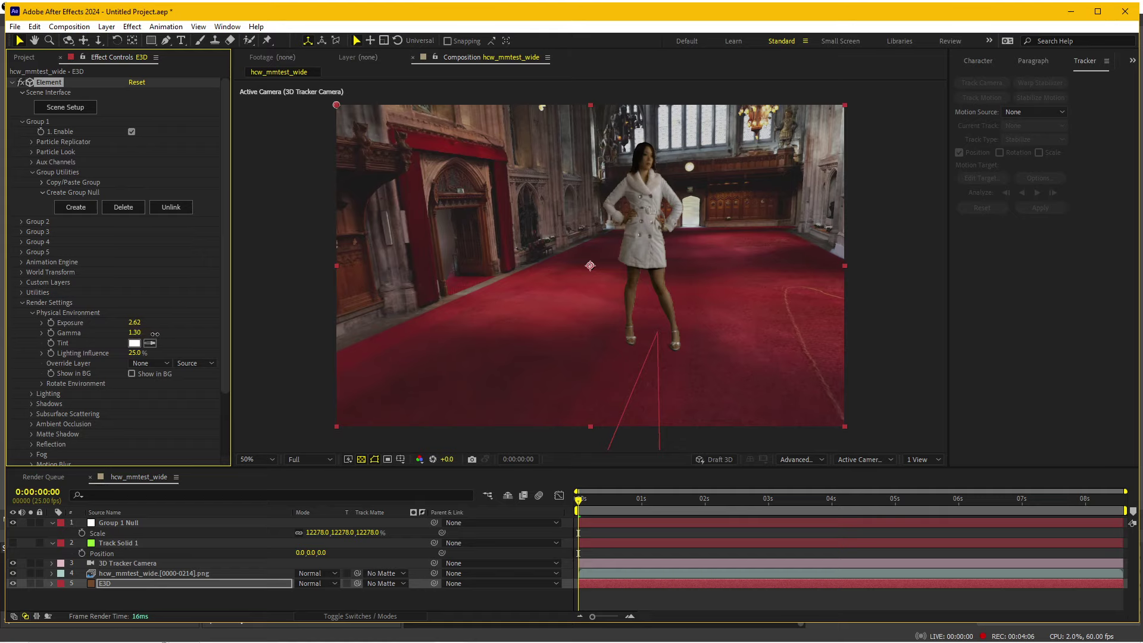
left_click_drag(154, 334, 180, 330)
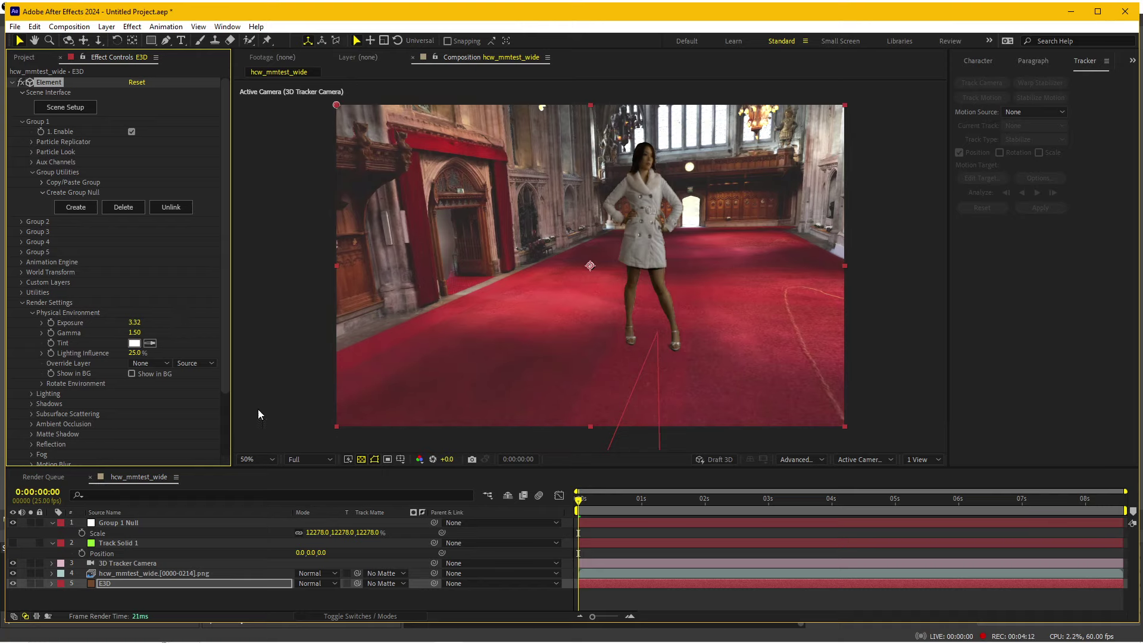
left_click(634, 596)
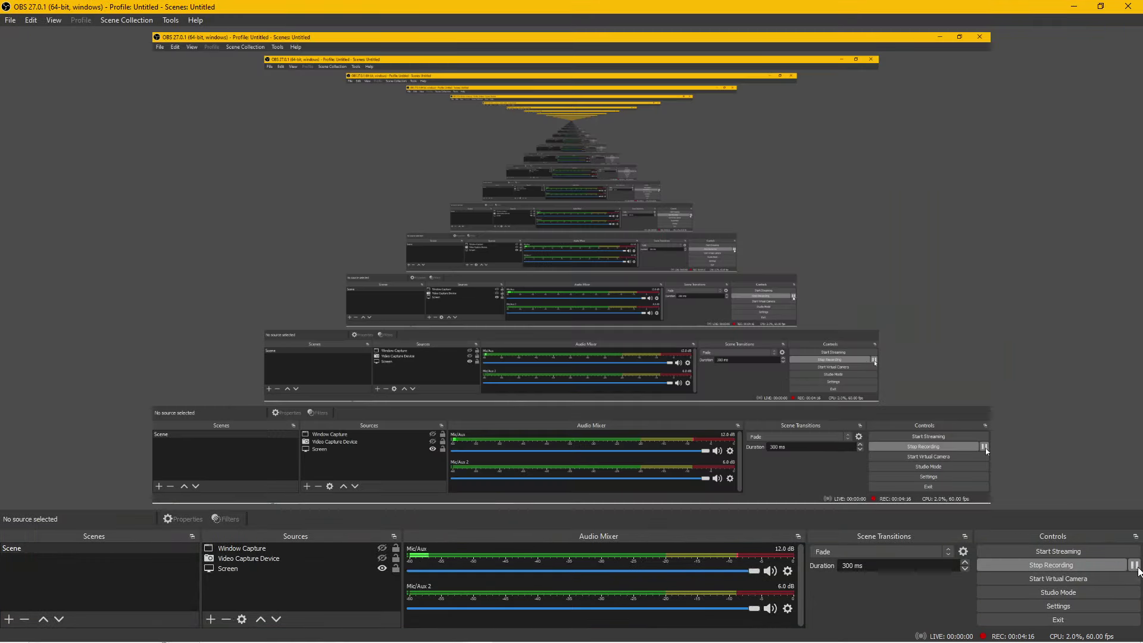
left_click(477, 631)
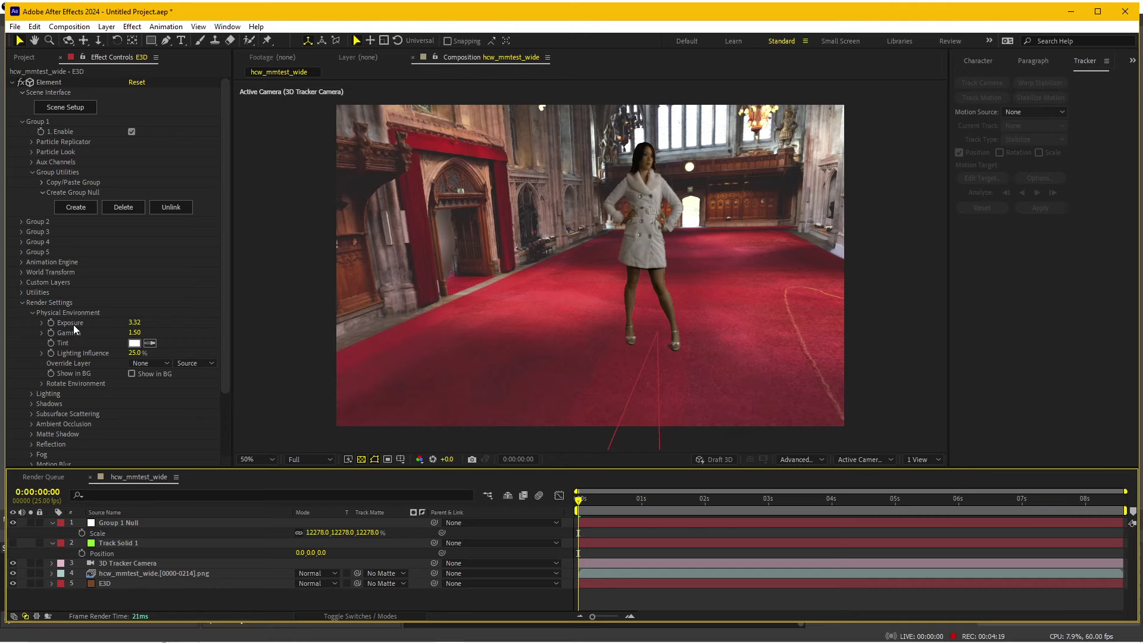
- Open the woman's png layer's Keylight Screen Matte and set Screen Shrink/Grow to -1.0
left_click(136, 575)
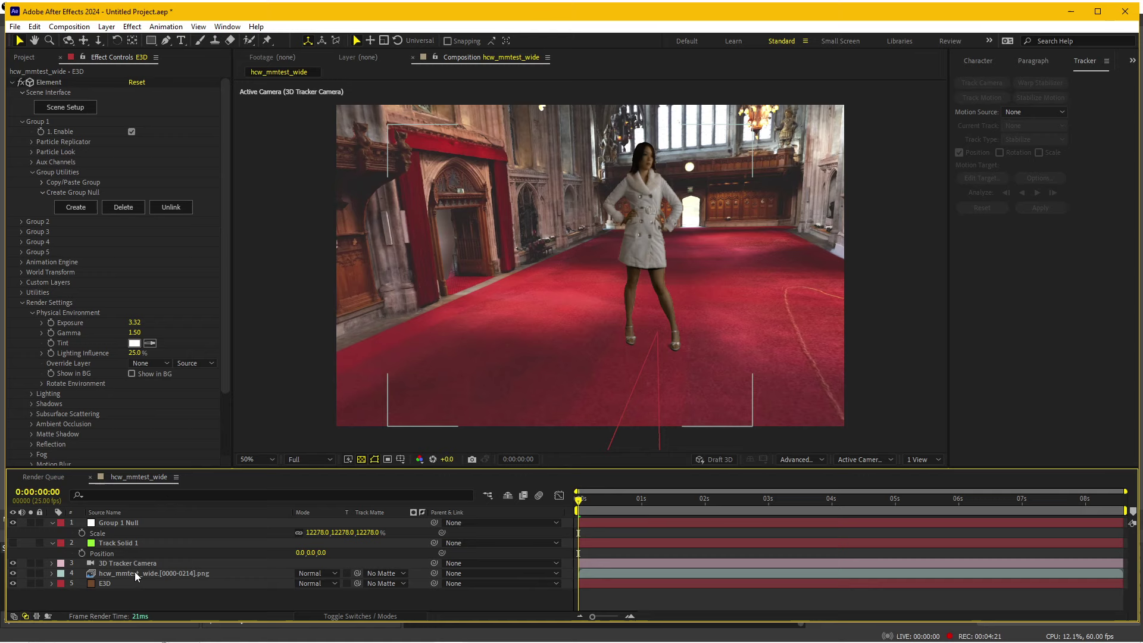
left_click(136, 574)
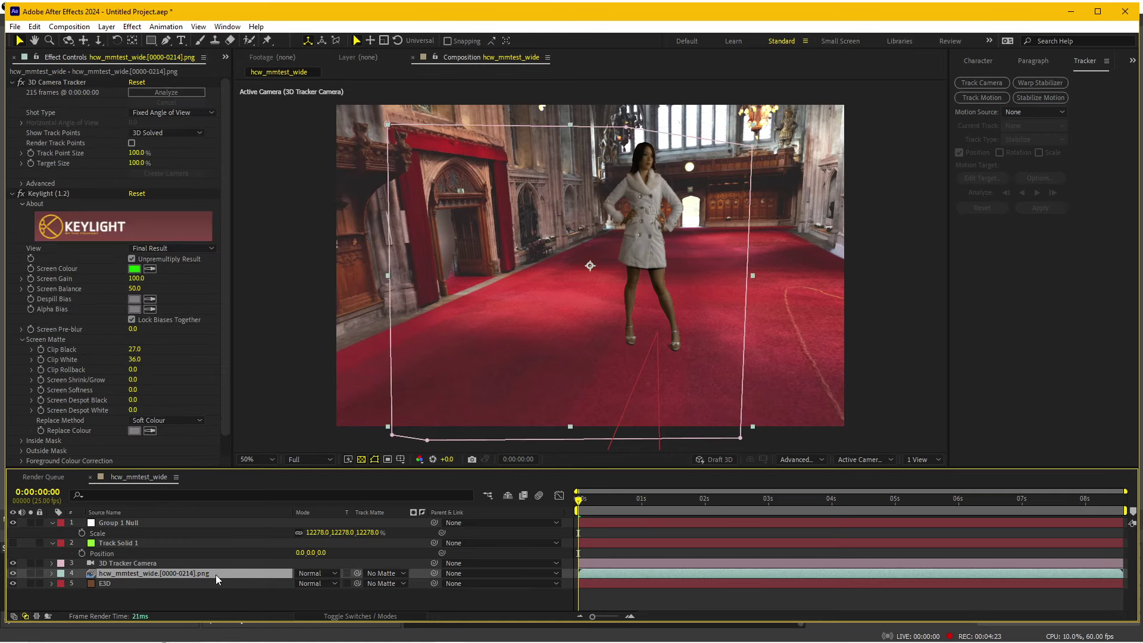
left_click(380, 461)
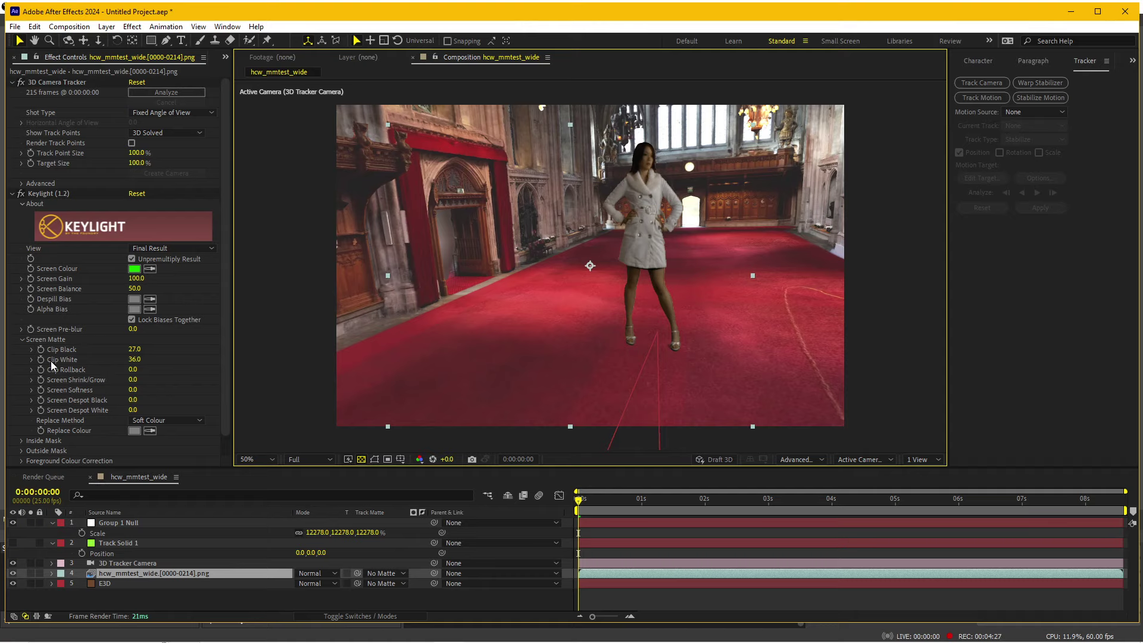
scroll(51, 360, "down", 1)
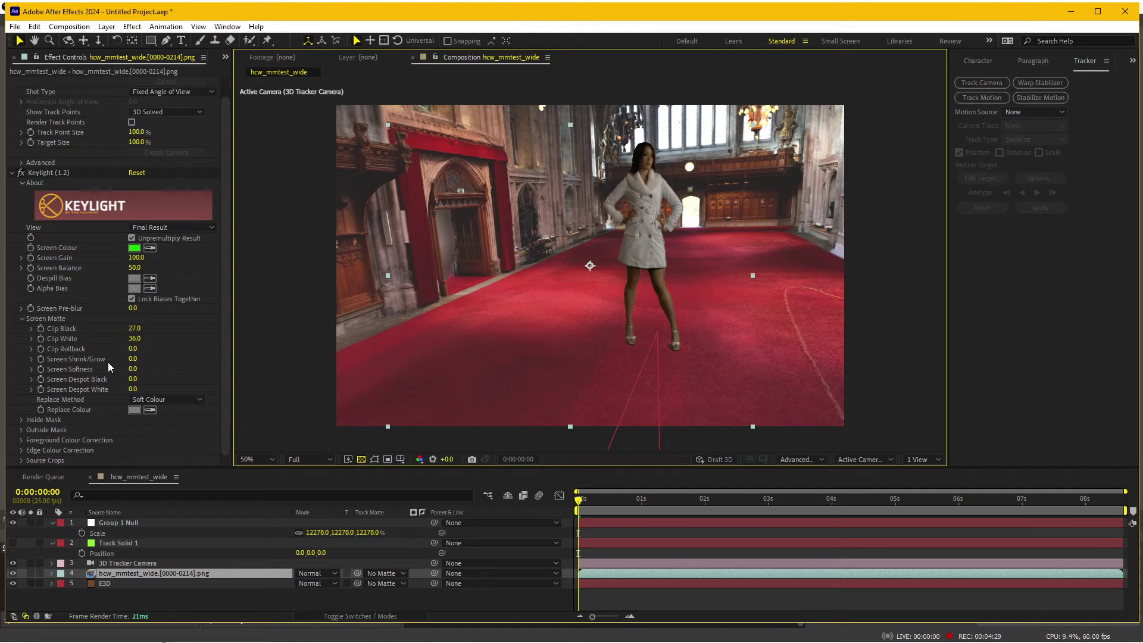
left_click(133, 358)
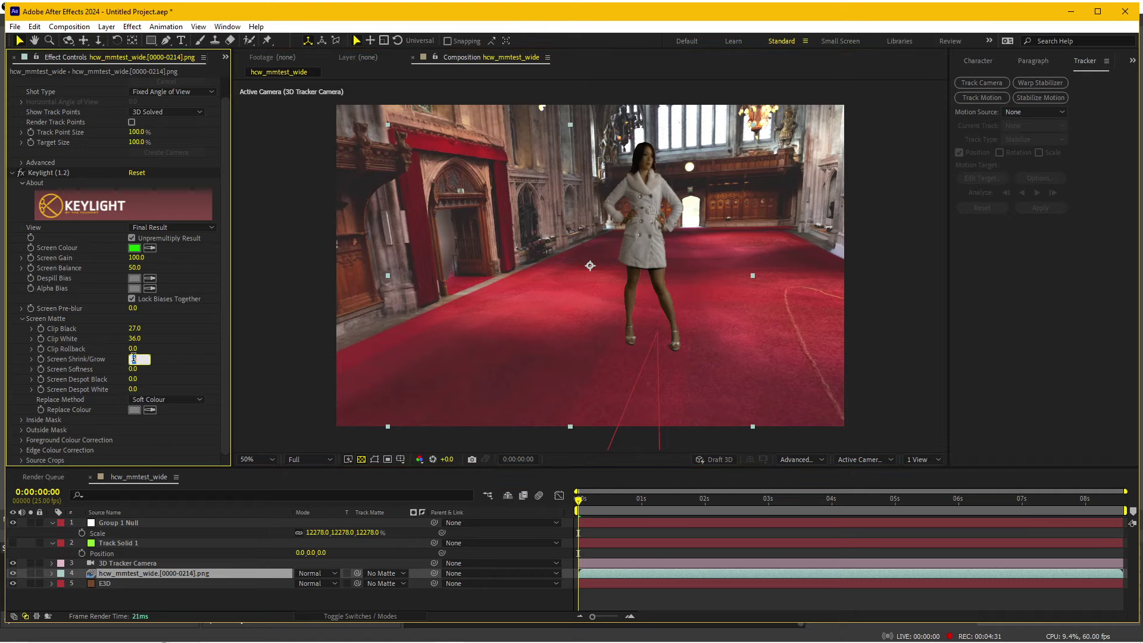
type("1")
key("Return")
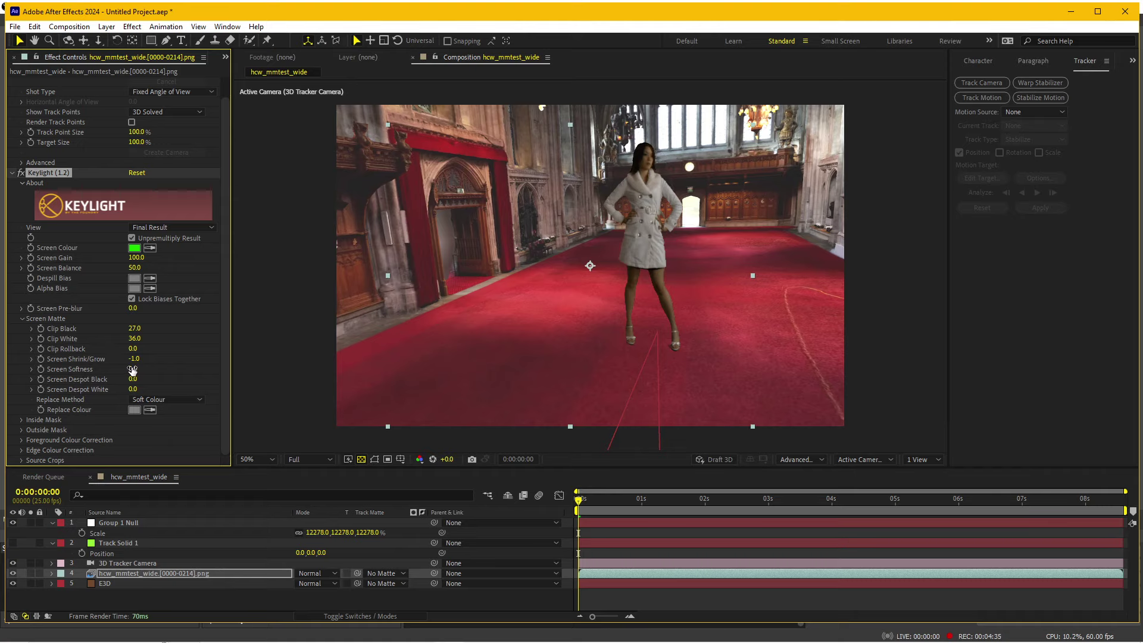
- Set Screen Softness to 0.5, keeping Shrink/Grow at -1.0, and collapse Keylight
left_click_drag(132, 369, 169, 365)
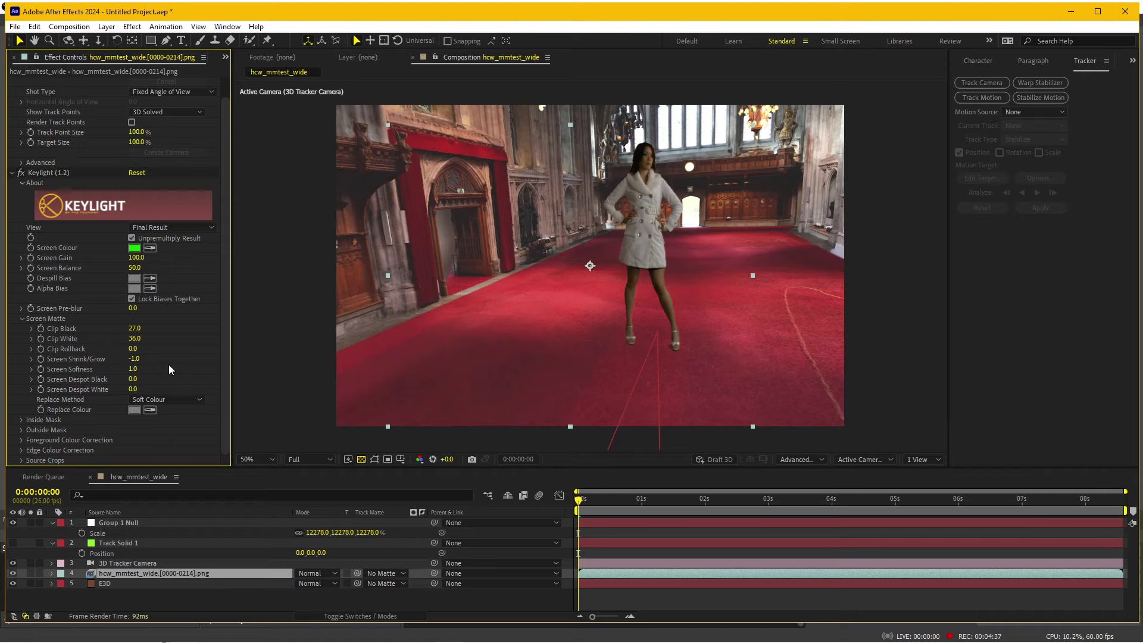
left_click(135, 359)
type("2")
key("Return")
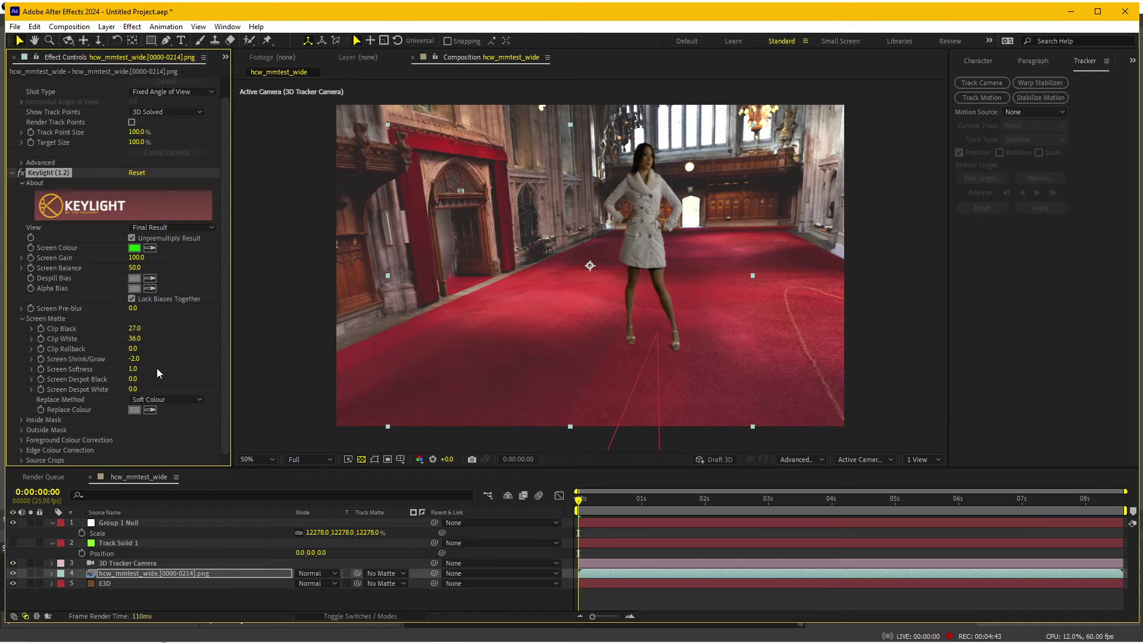
key("ctrl+z")
left_click(134, 370)
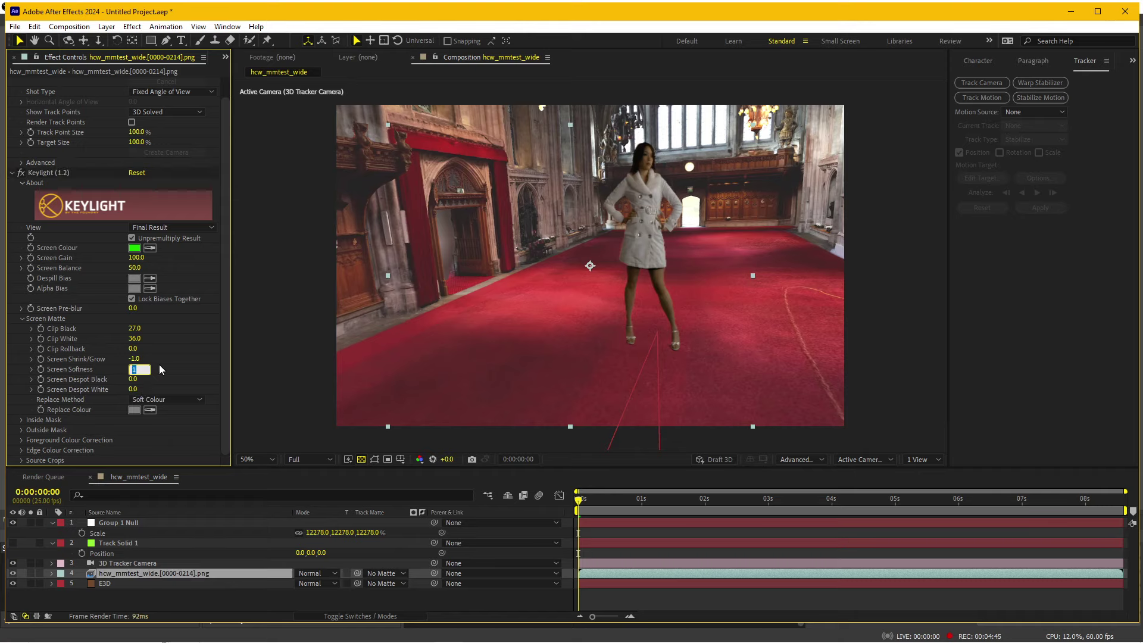
type("0.5")
key("Return")
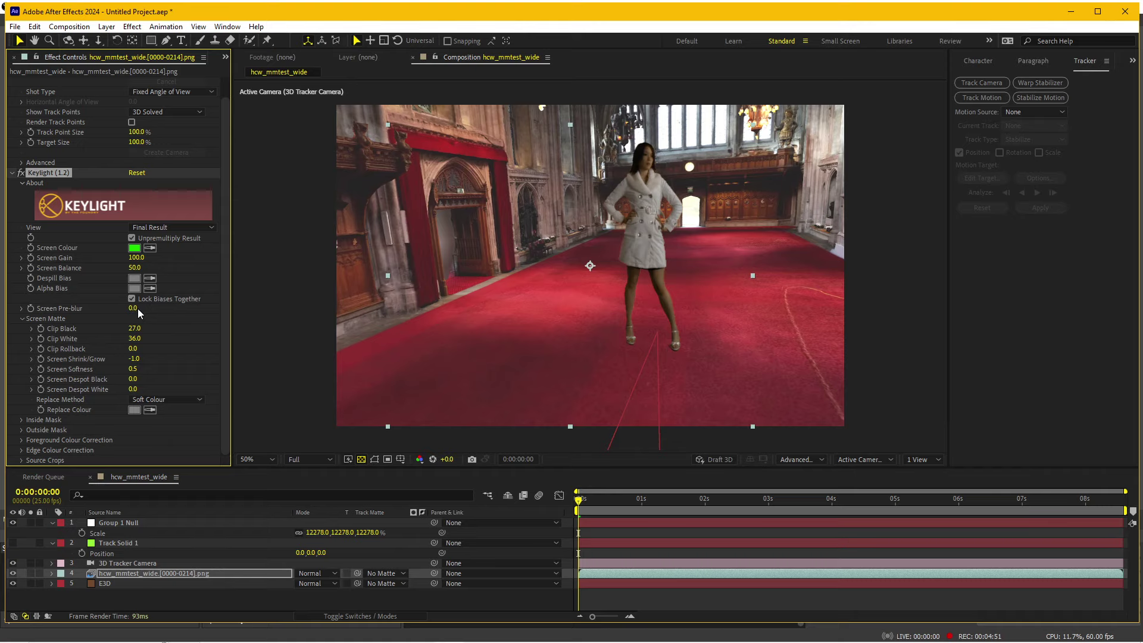
left_click(11, 173)
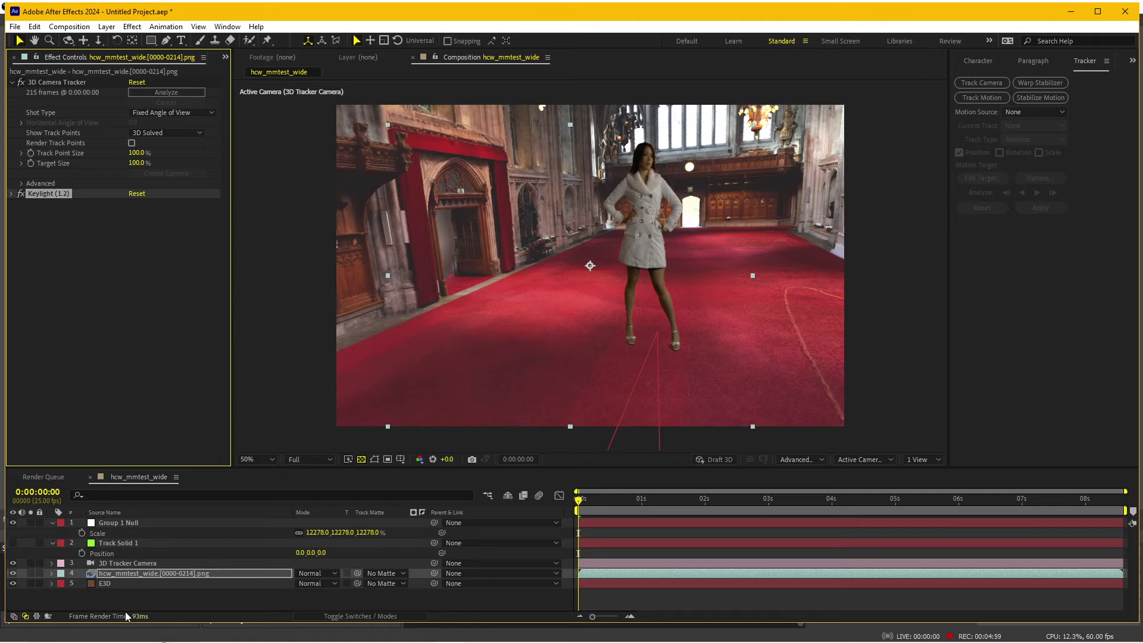
- Select E3D, 3D Tracker Camera, Track Solid 1 and Group 1 Null and choose Layer > Pre-compose
left_click(114, 583)
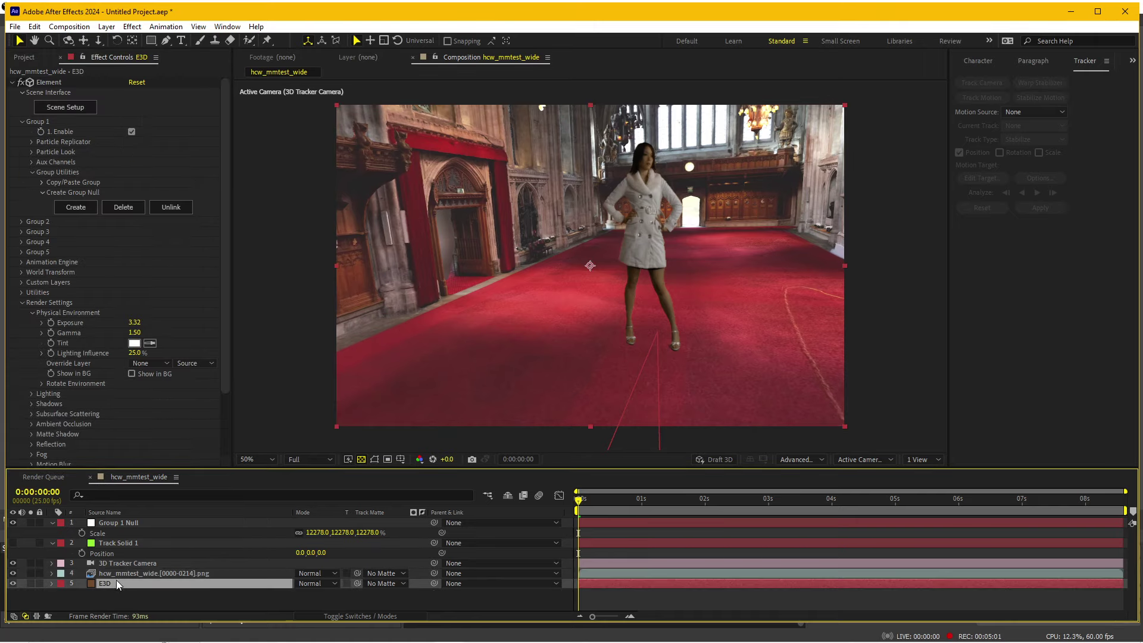
left_click(122, 561, "ctrl")
left_click(126, 544, "ctrl")
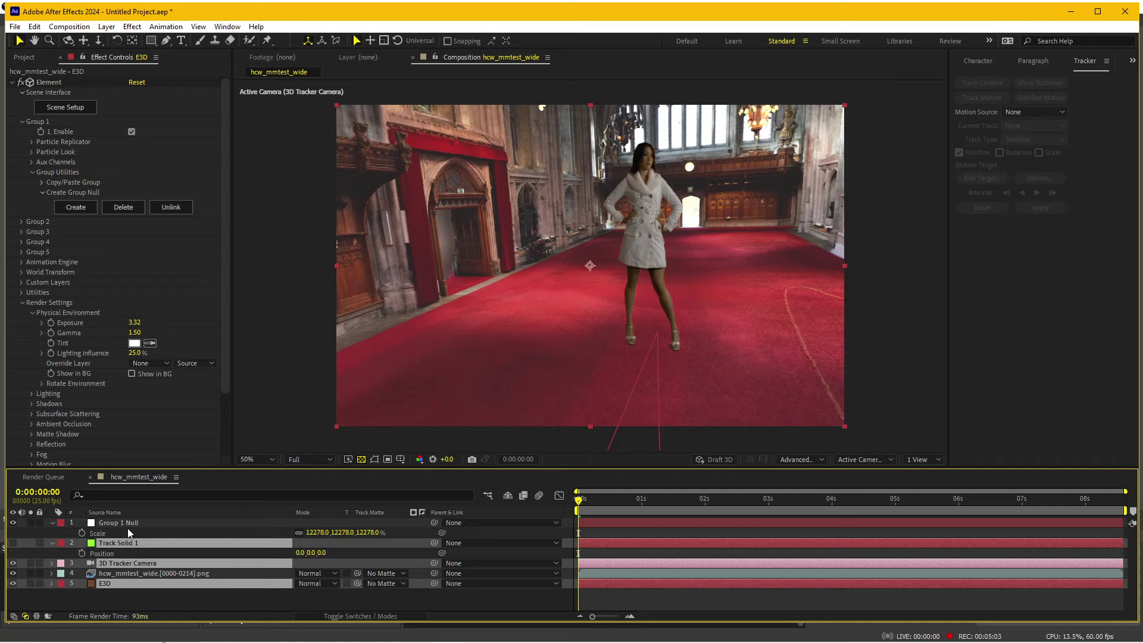
left_click(128, 522, "ctrl")
left_click(106, 28)
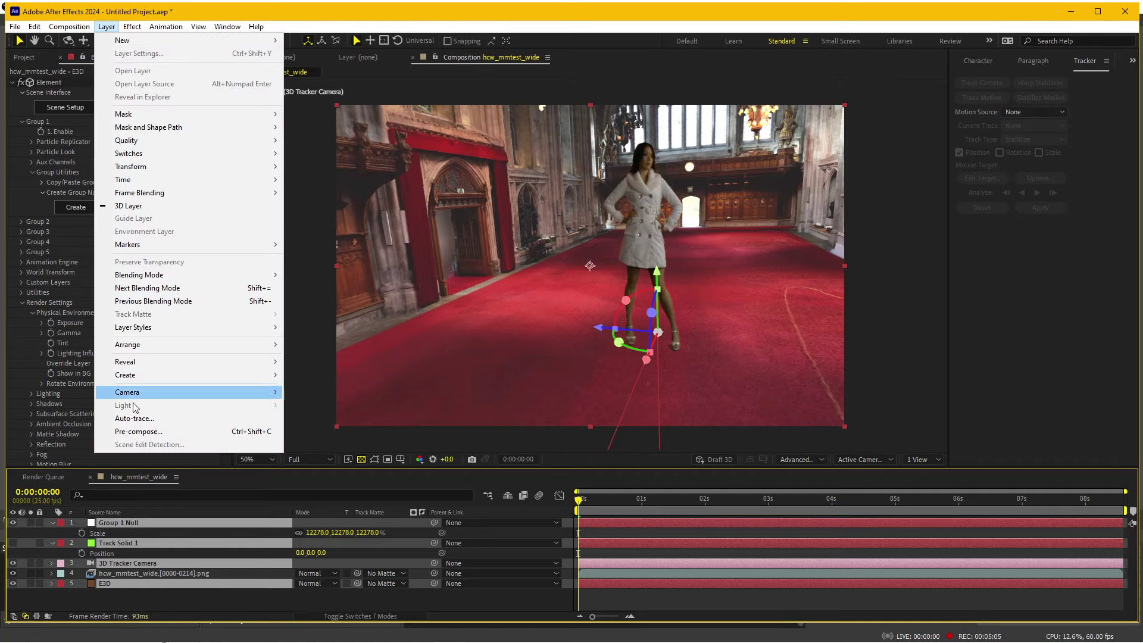
left_click(143, 435)
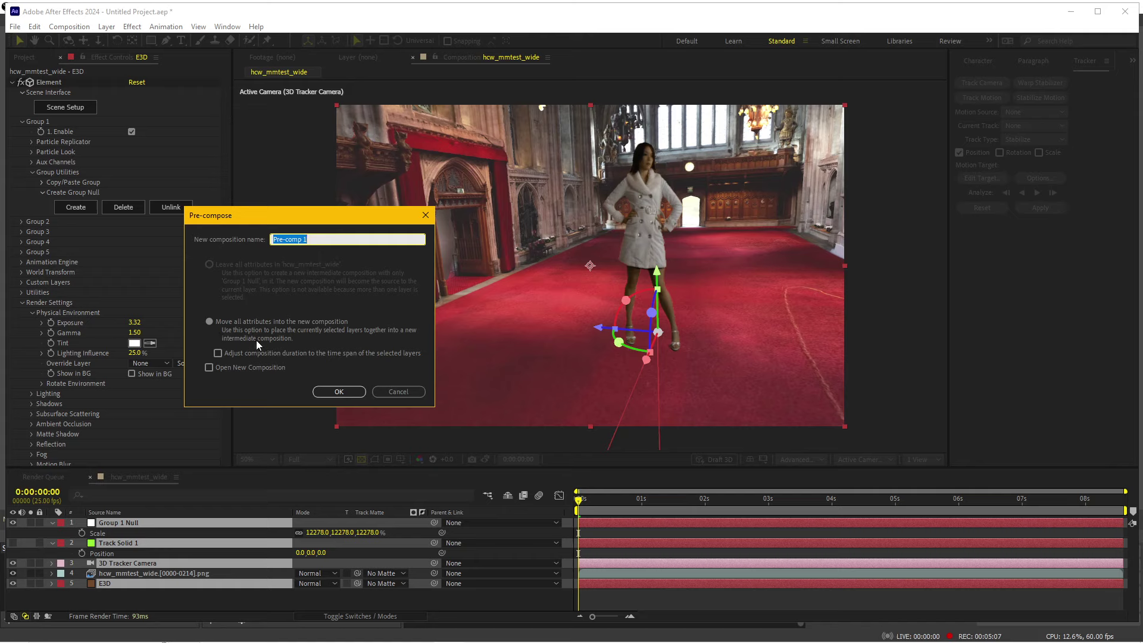
- Create Pre-comp 1, move it below the woman's png layer, and reselect the png layer
left_click(339, 391)
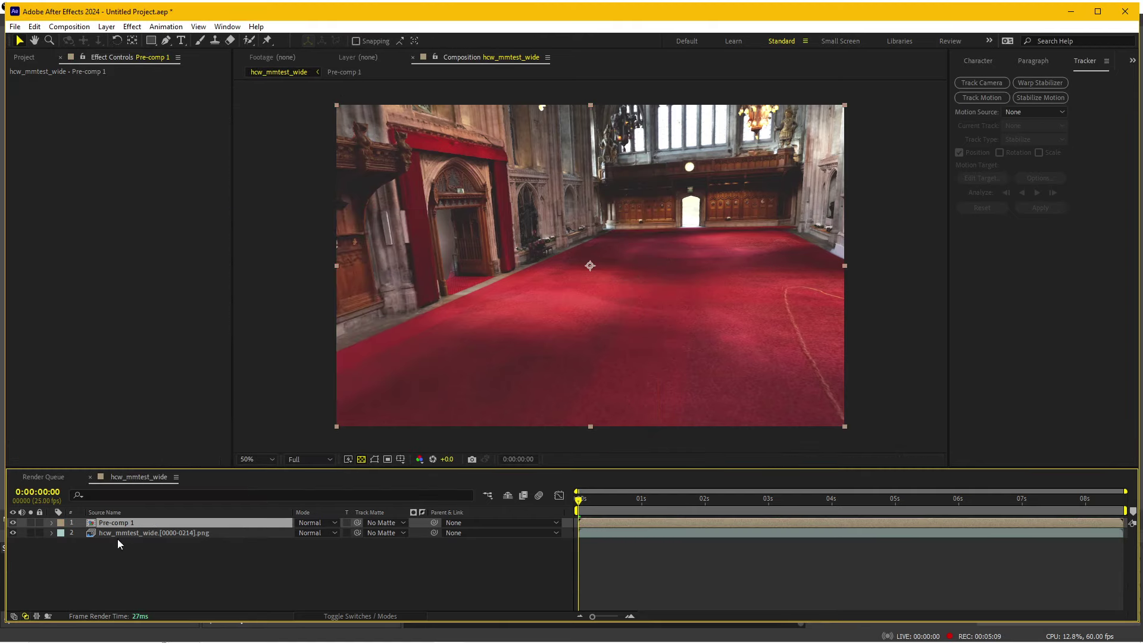
left_click_drag(112, 523, 112, 549)
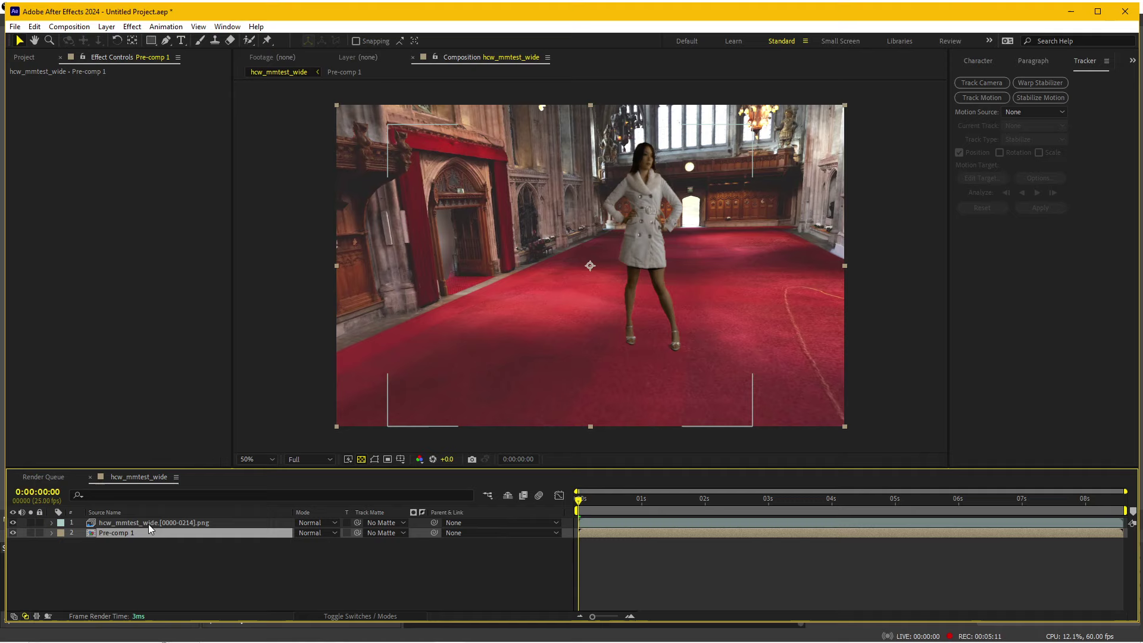
mouse_move(603, 498)
left_mouse_down()
mouse_move(855, 496)
mouse_move(493, 510)
left_mouse_up()
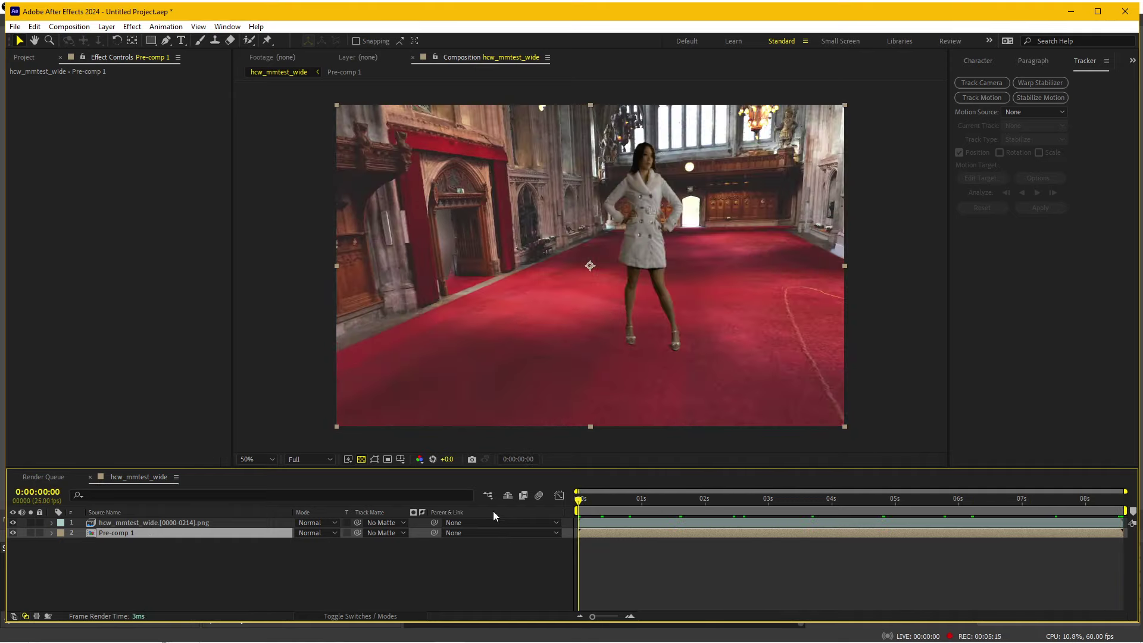
left_click(257, 565)
left_click(149, 523)
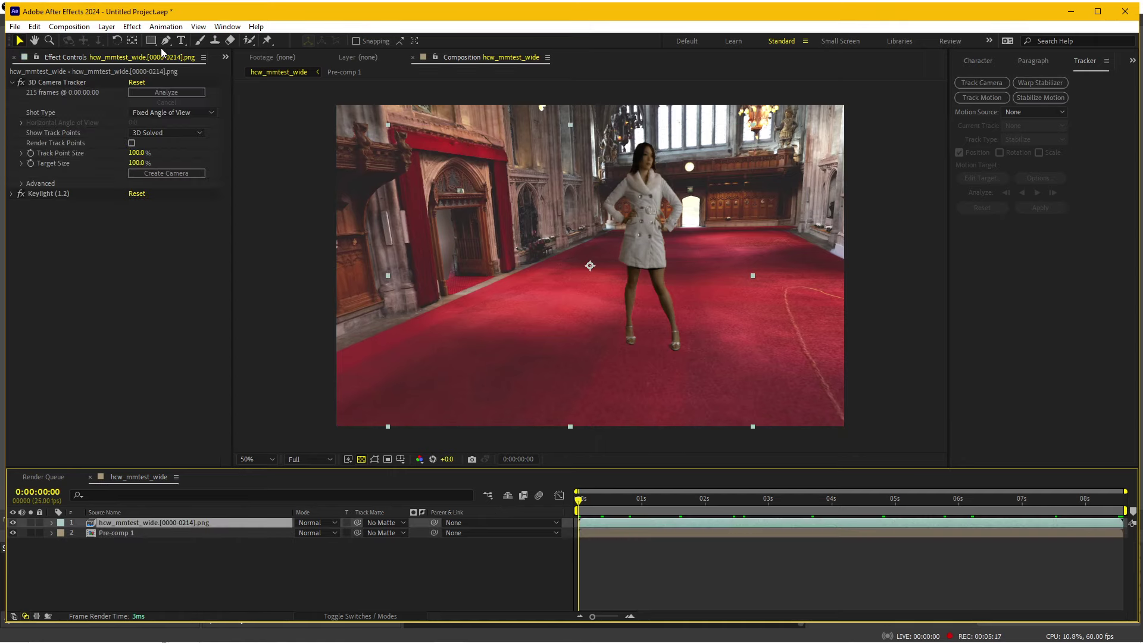
- Add Color Matcher to the woman's footage, targeting Pre-comp 1 with Blend With Original 34%
left_click(132, 26)
mouse_move(238, 549)
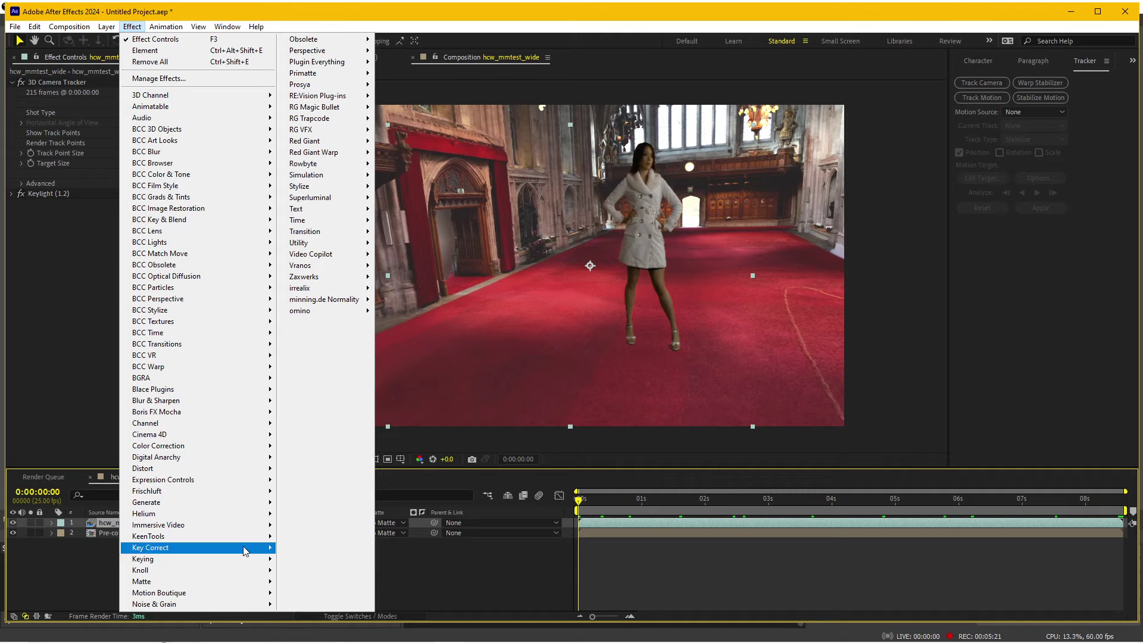
left_click(318, 364)
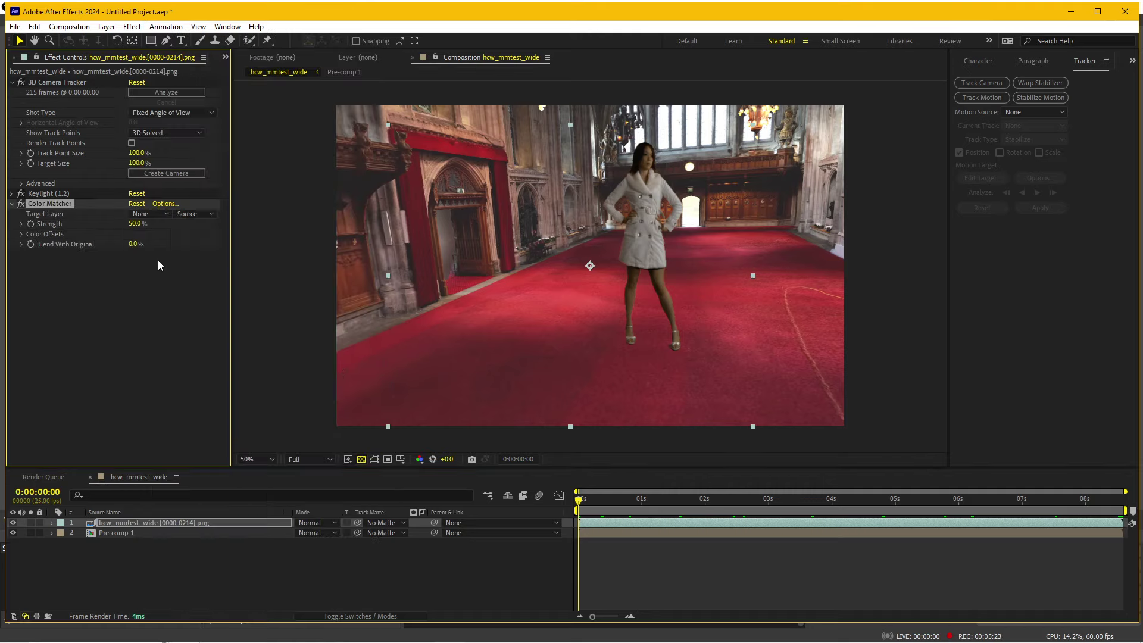
left_click(146, 214)
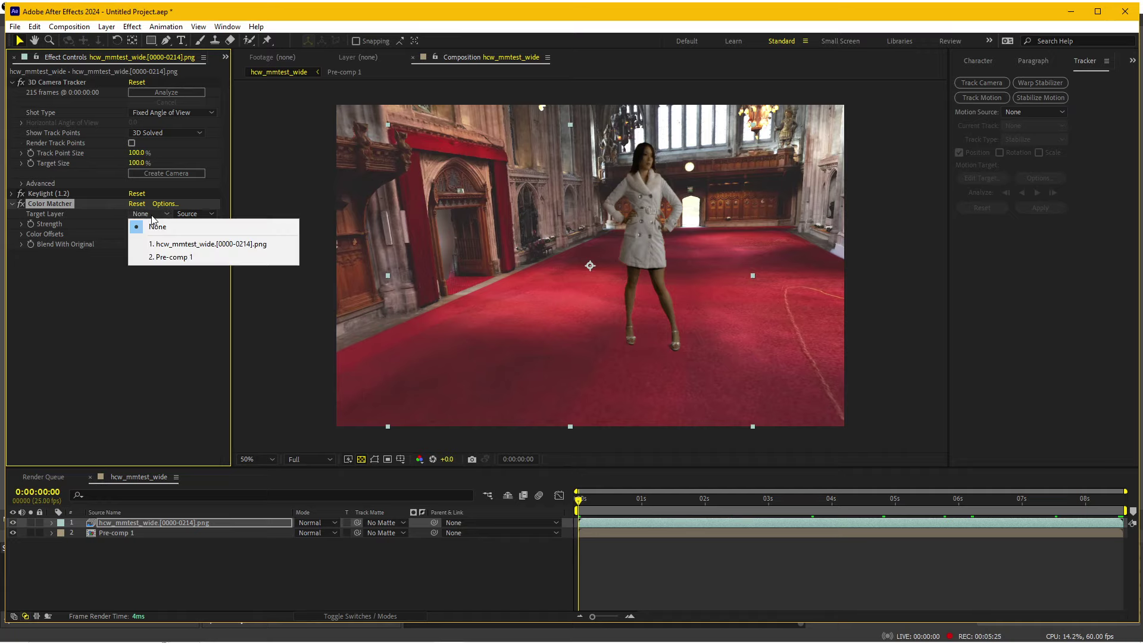
left_click(160, 257)
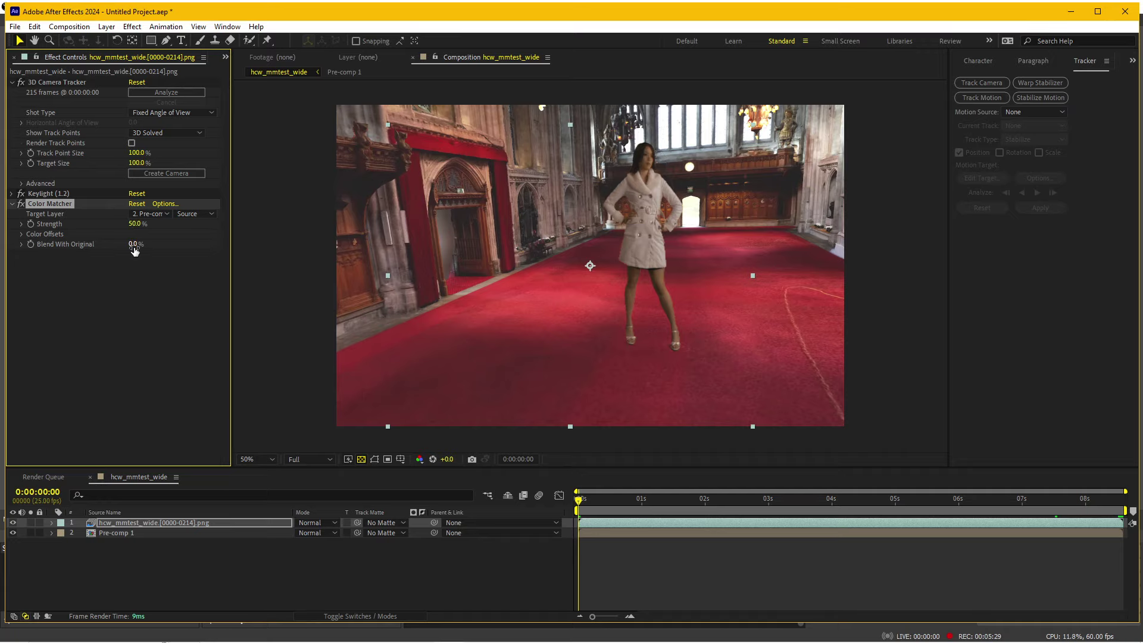
left_click_drag(133, 245, 154, 246)
- Add Light Wrap to the woman's footage with Background Layer set to 2. Pre-comp 1
left_click(132, 27)
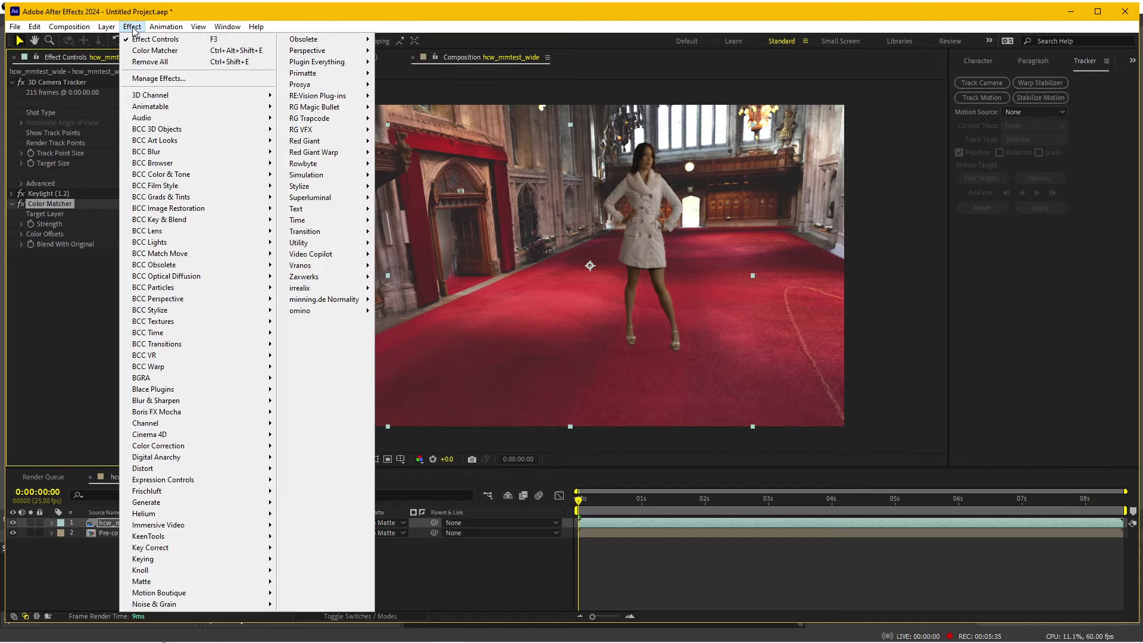
mouse_move(213, 547)
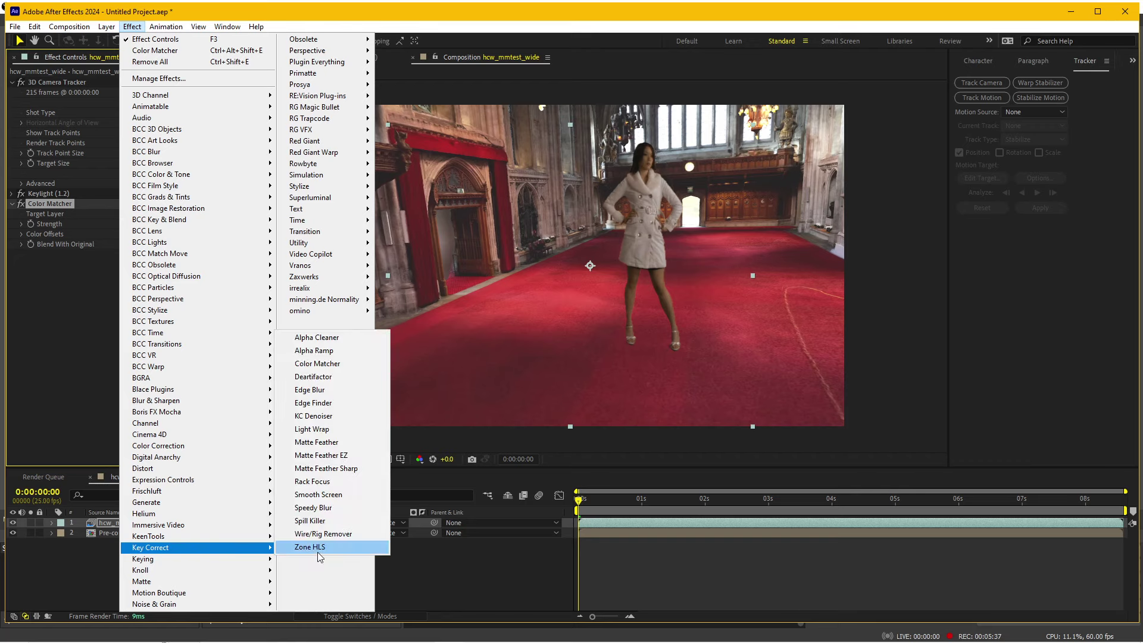
left_click(339, 428)
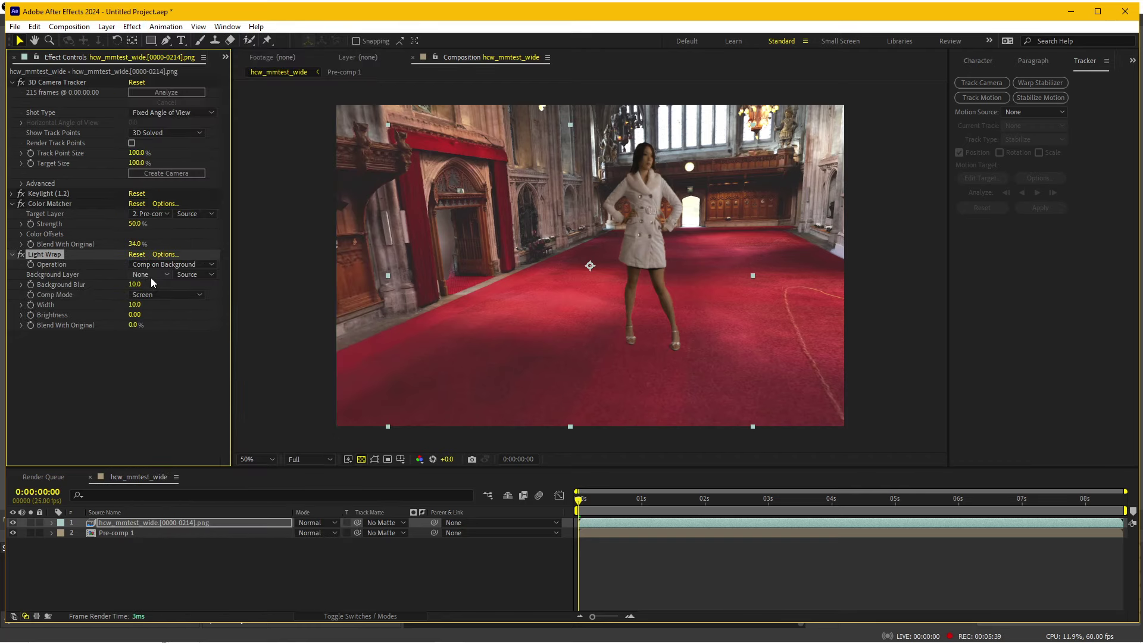
left_click(152, 275)
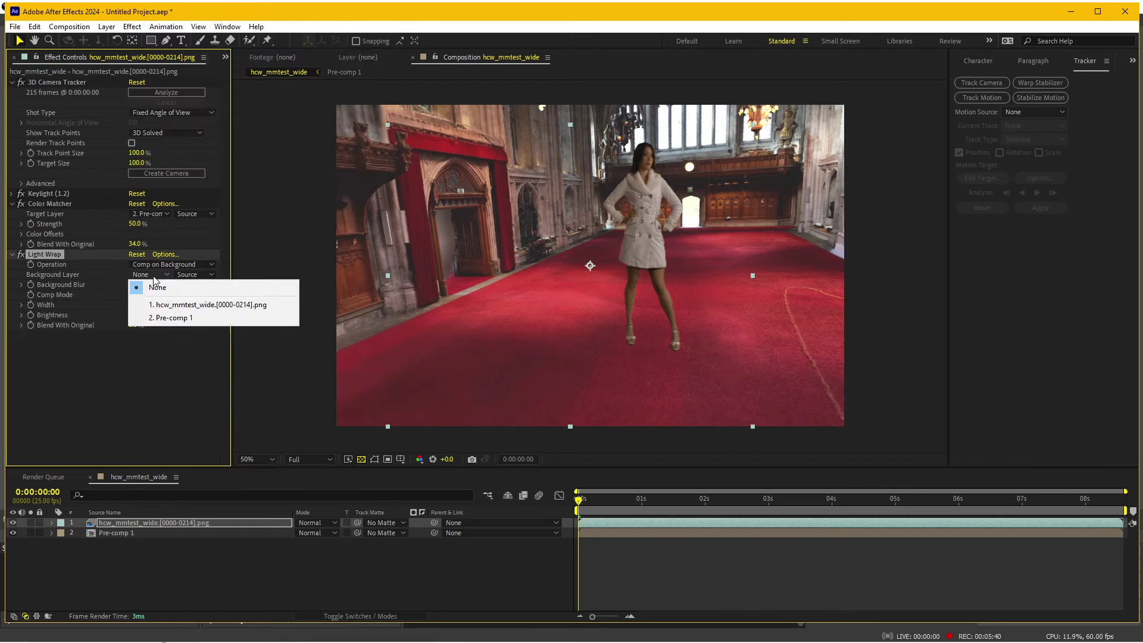
left_click(163, 318)
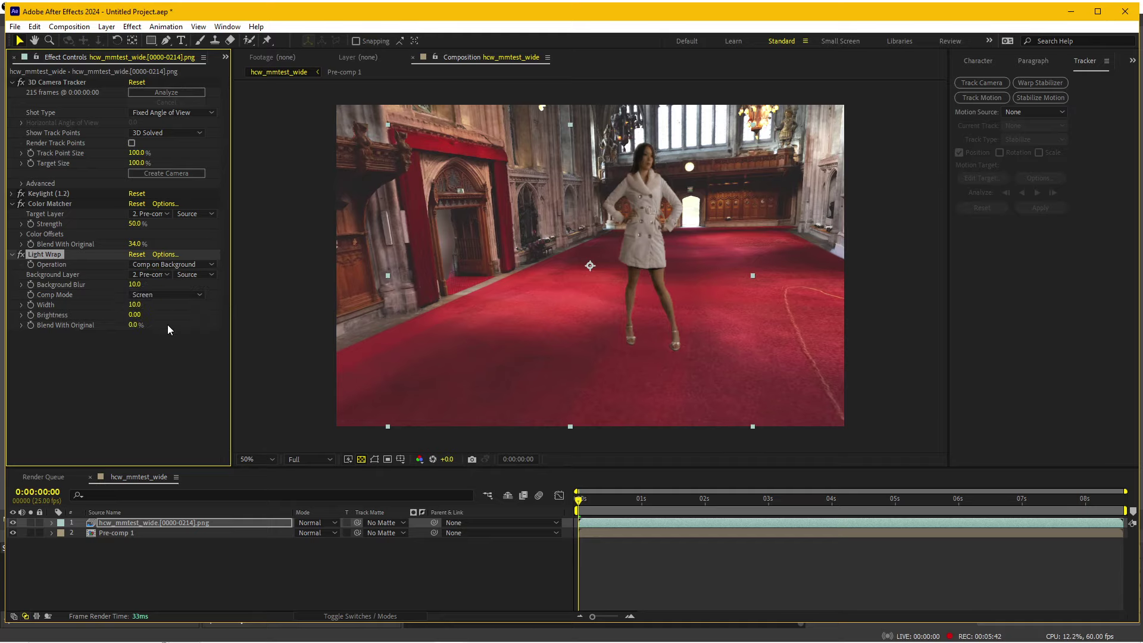
left_click(873, 636)
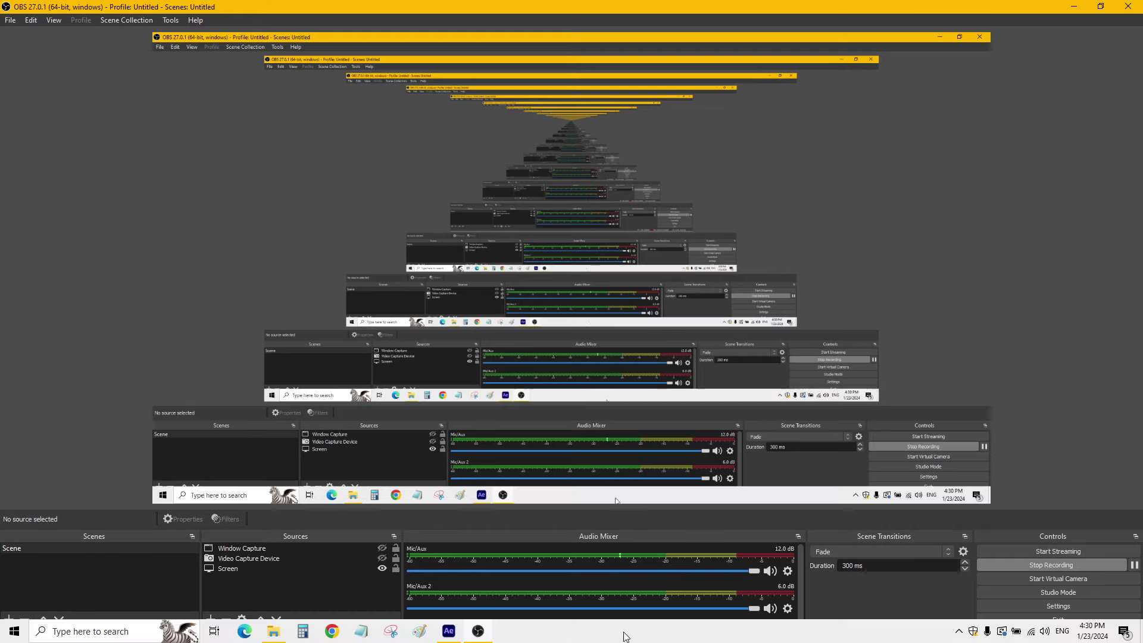
left_click(451, 634)
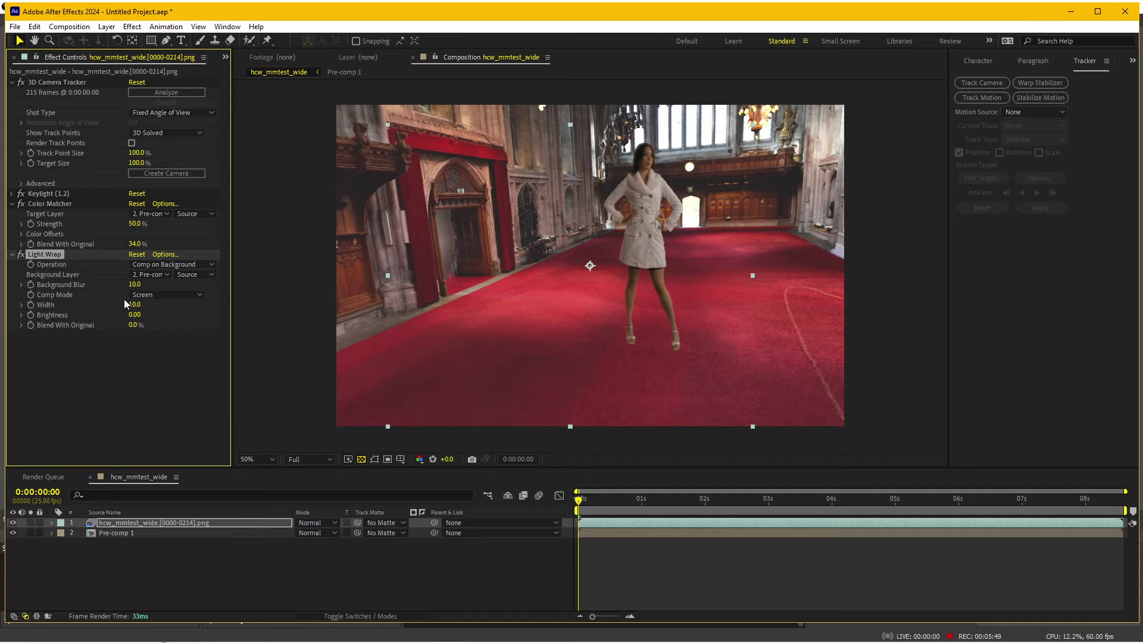
- Set Light Wrap Width 33, Brightness 0.42 and Blend With Original 50%, then compare the result
mouse_move(142, 305)
left_mouse_down()
mouse_move(165, 313)
mouse_move(158, 323)
left_mouse_up()
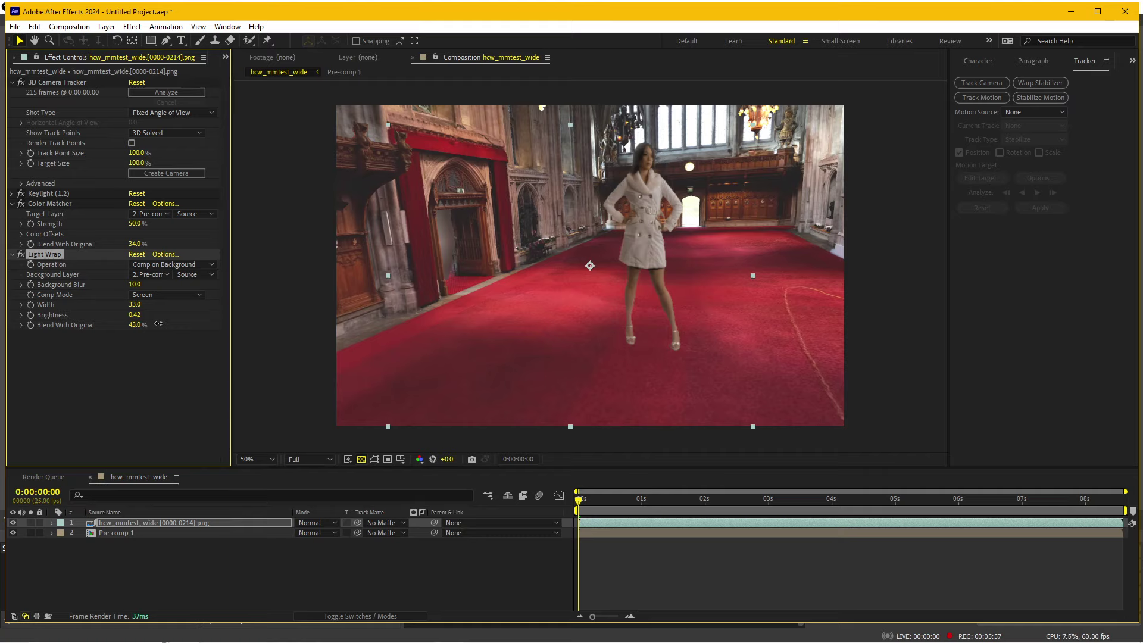
left_click_drag(159, 324, 162, 324)
left_click(22, 255)
left_click(22, 255)
mouse_move(594, 499)
left_mouse_down()
mouse_move(747, 500)
mouse_move(518, 507)
left_mouse_up()
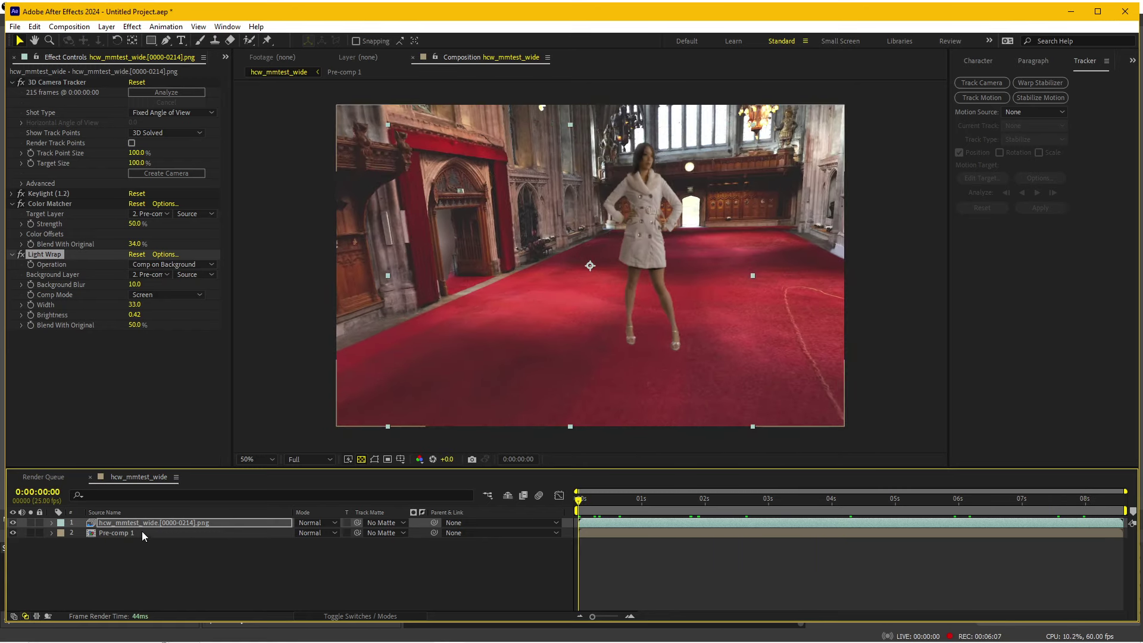
left_click(125, 523)
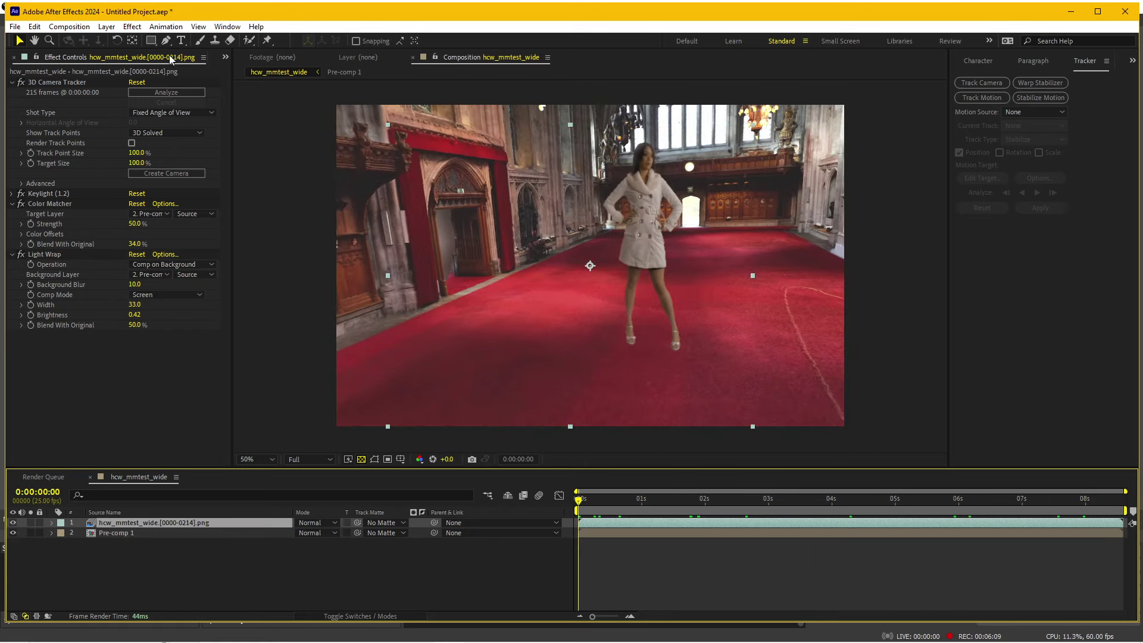
- Apply the RG VFX Shadow effect to the woman's layer
left_click(132, 27)
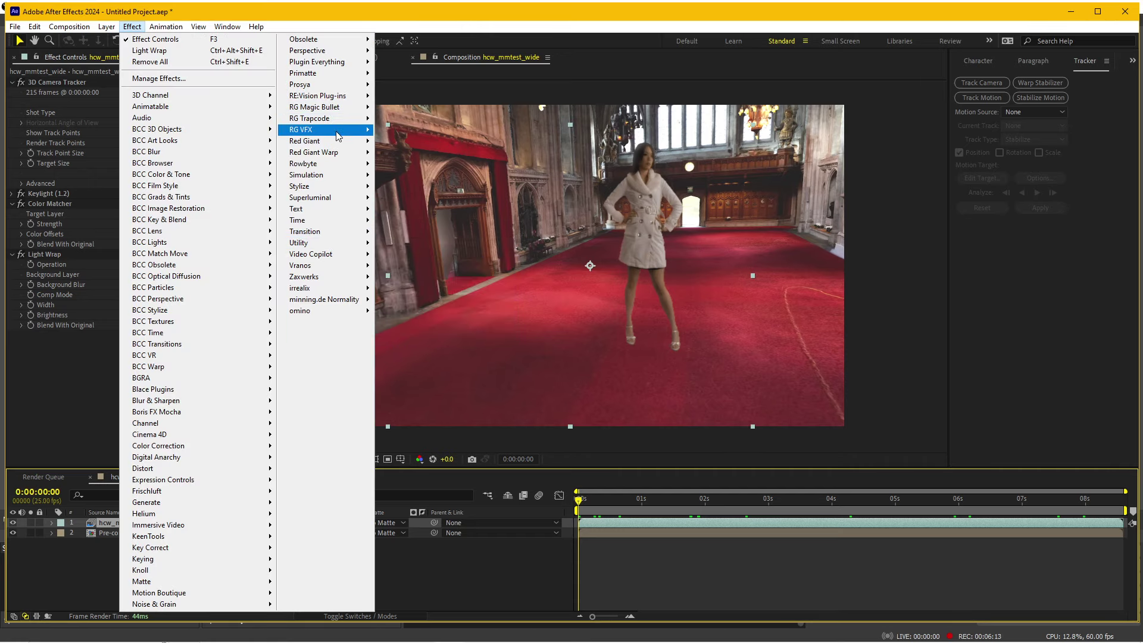
mouse_move(338, 131)
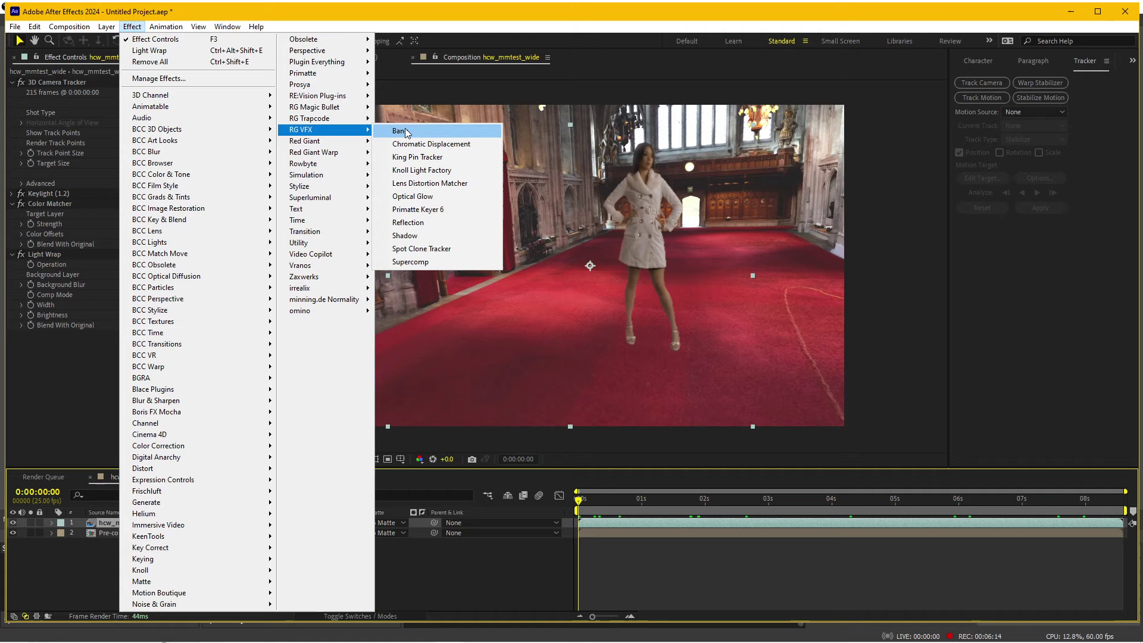
left_click(404, 236)
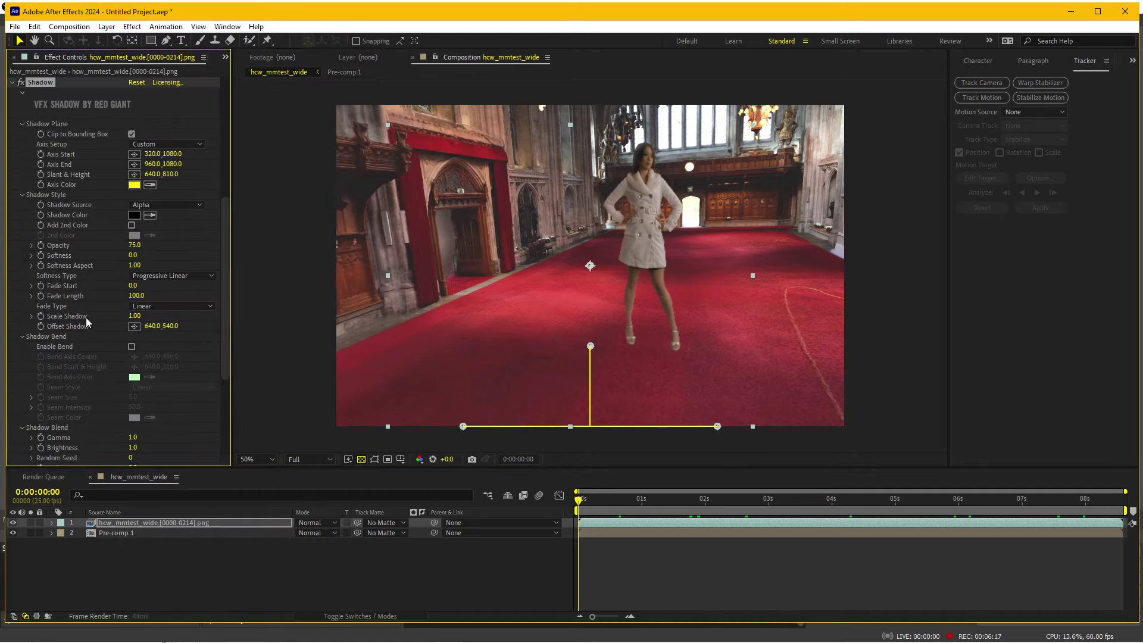
scroll(536, 352, "down", 2)
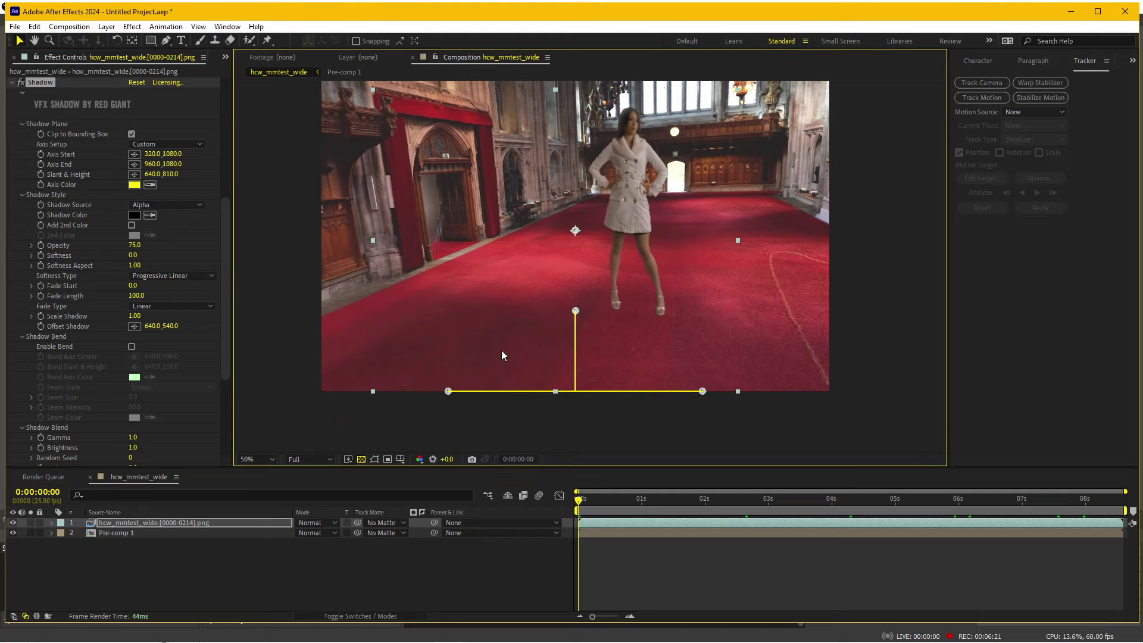
left_click_drag(498, 338, 510, 364)
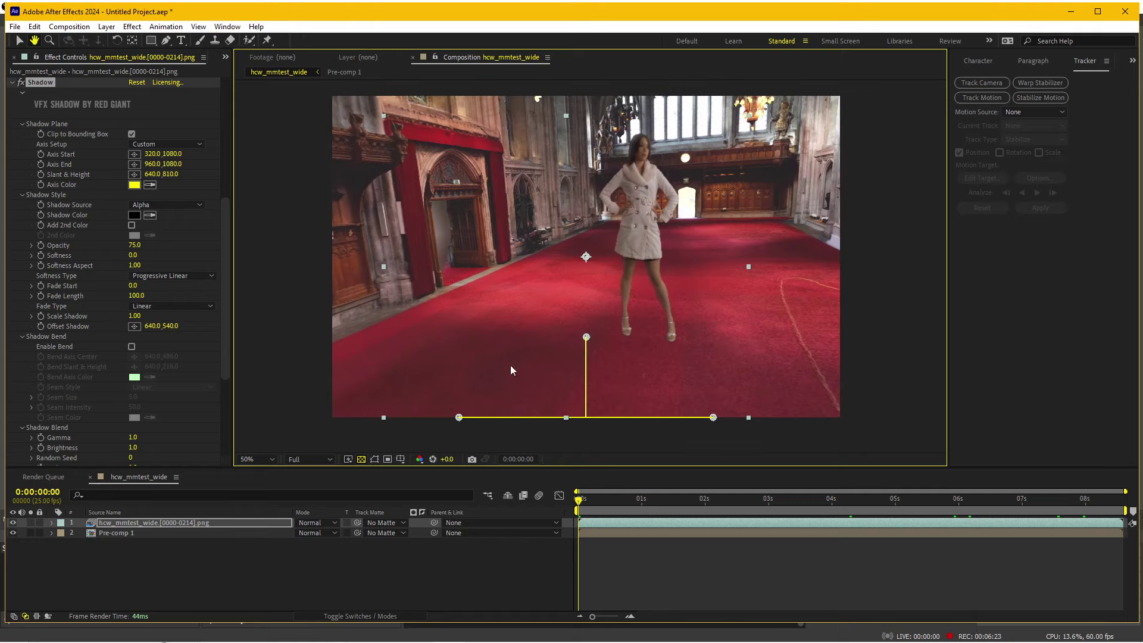
- Anchor the shadow's Axis Start and End at her feet, drag Slant & Height down, set Opacity 43, Softness 21
key("v")
left_click_drag(458, 417, 626, 329)
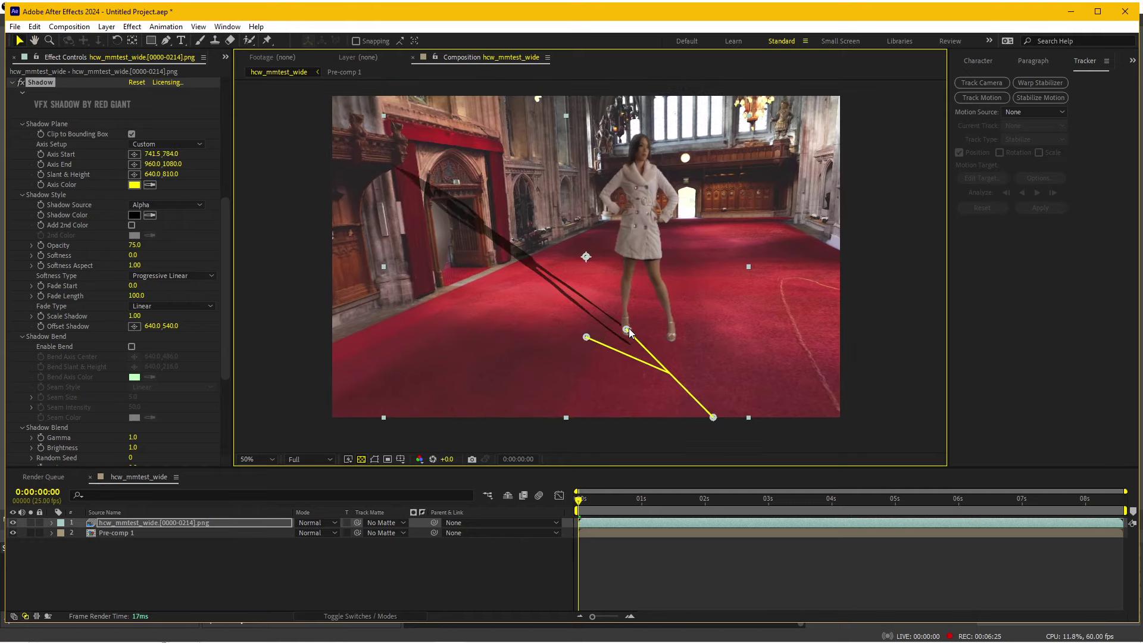
left_click_drag(715, 420, 672, 333)
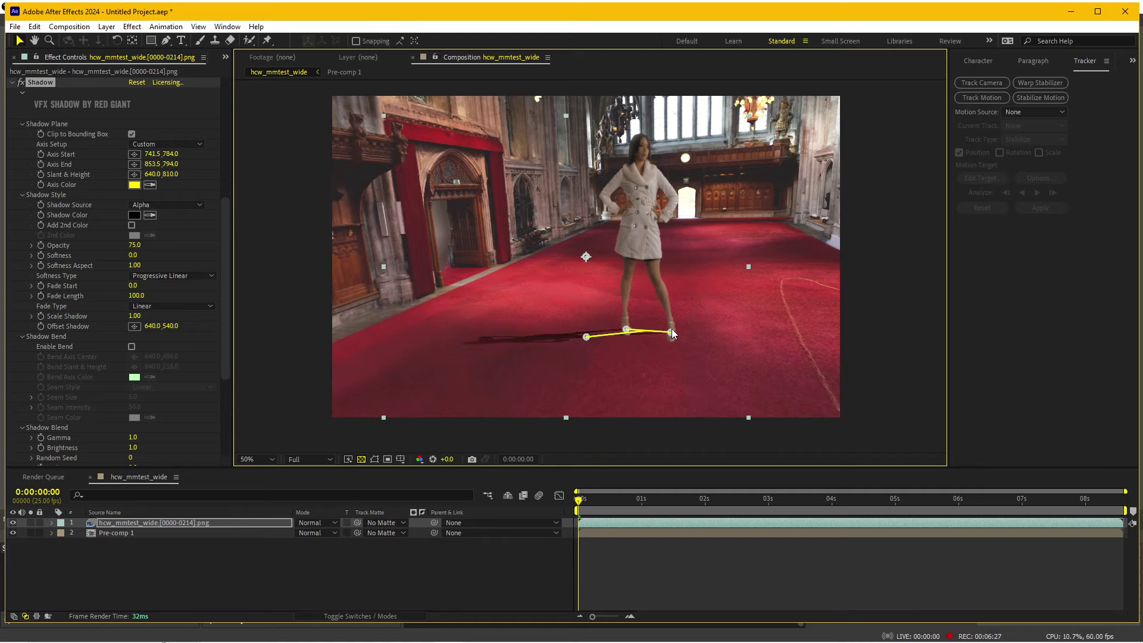
left_click_drag(587, 337, 590, 411)
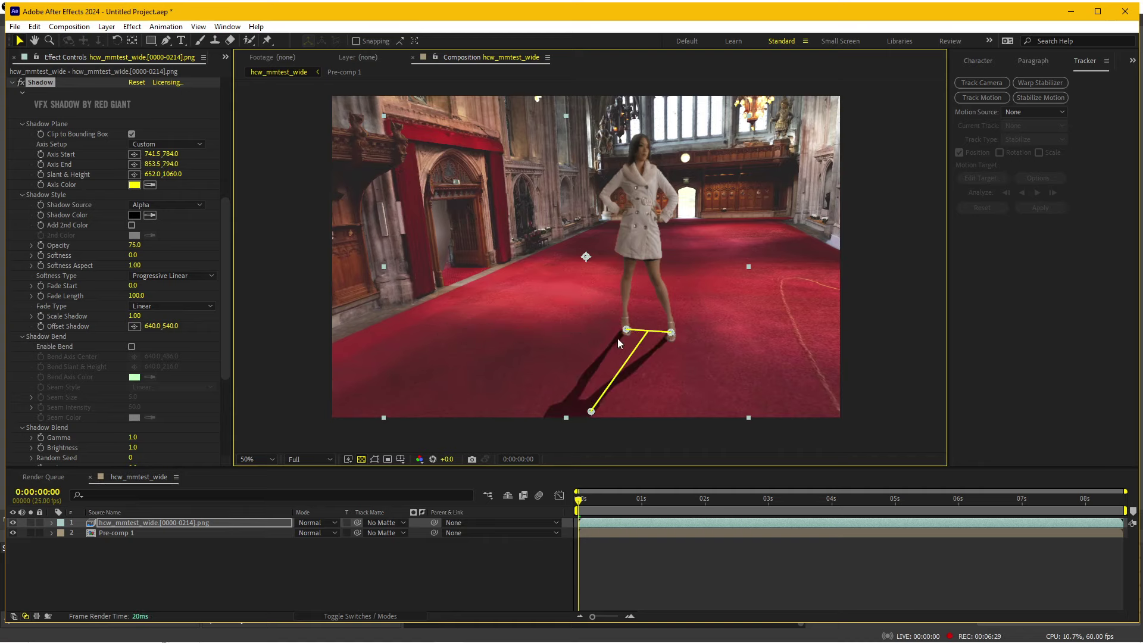
left_click_drag(626, 329, 675, 336)
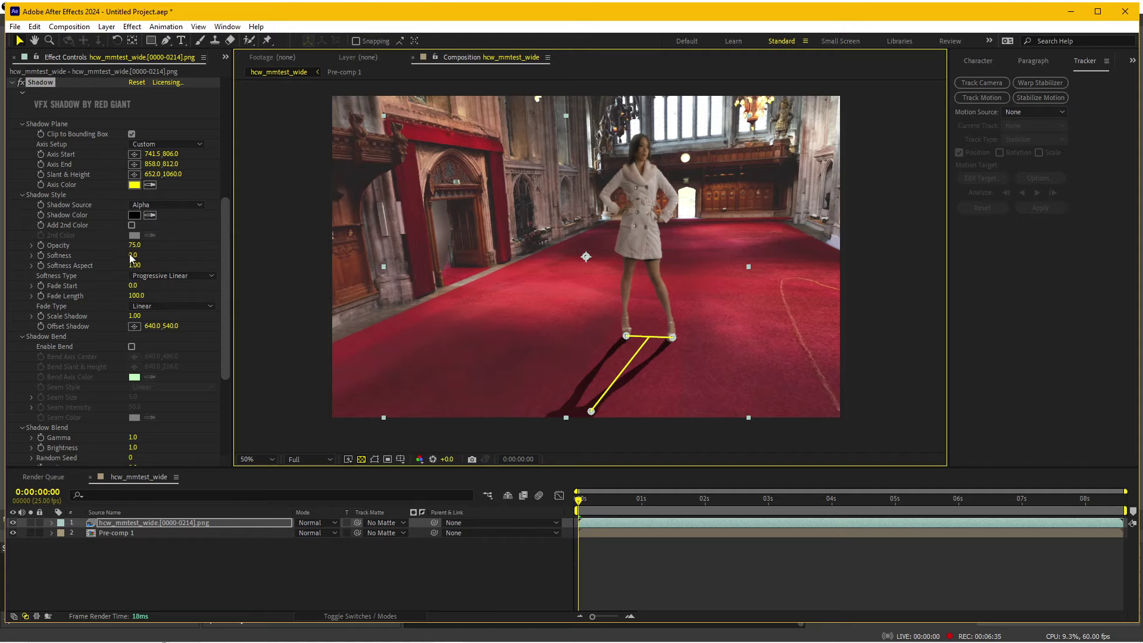
left_click_drag(132, 245, 125, 254)
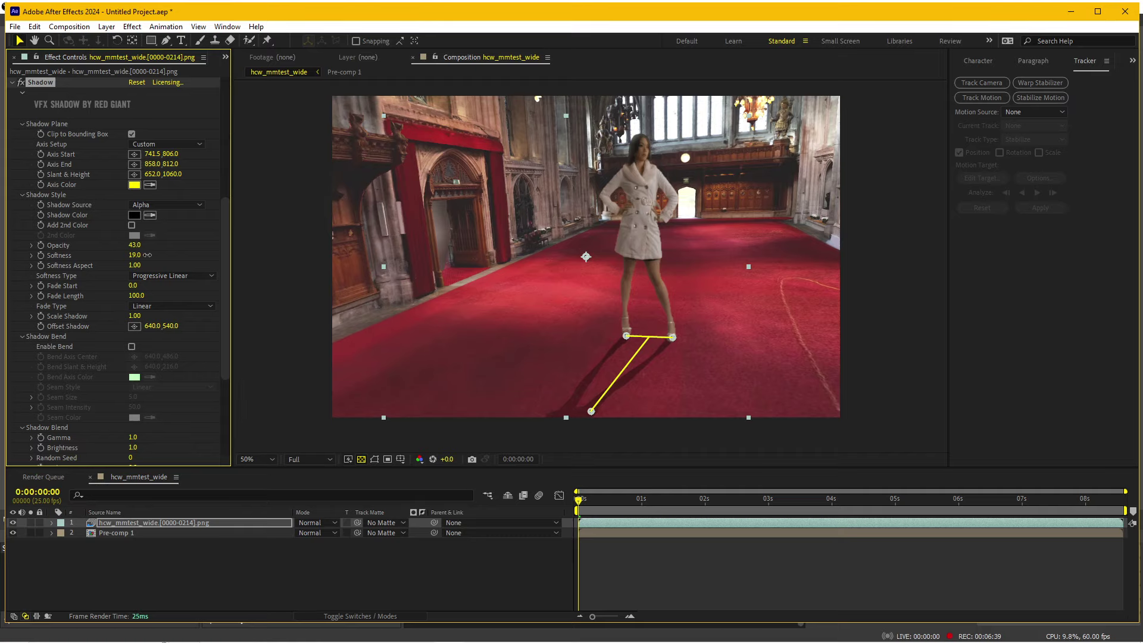
left_click_drag(141, 255, 147, 255)
- Reveal the Shadow keyframes and realign the shadow start and slant with her feet at 0:00:02:16
left_click(614, 540)
left_click(610, 522)
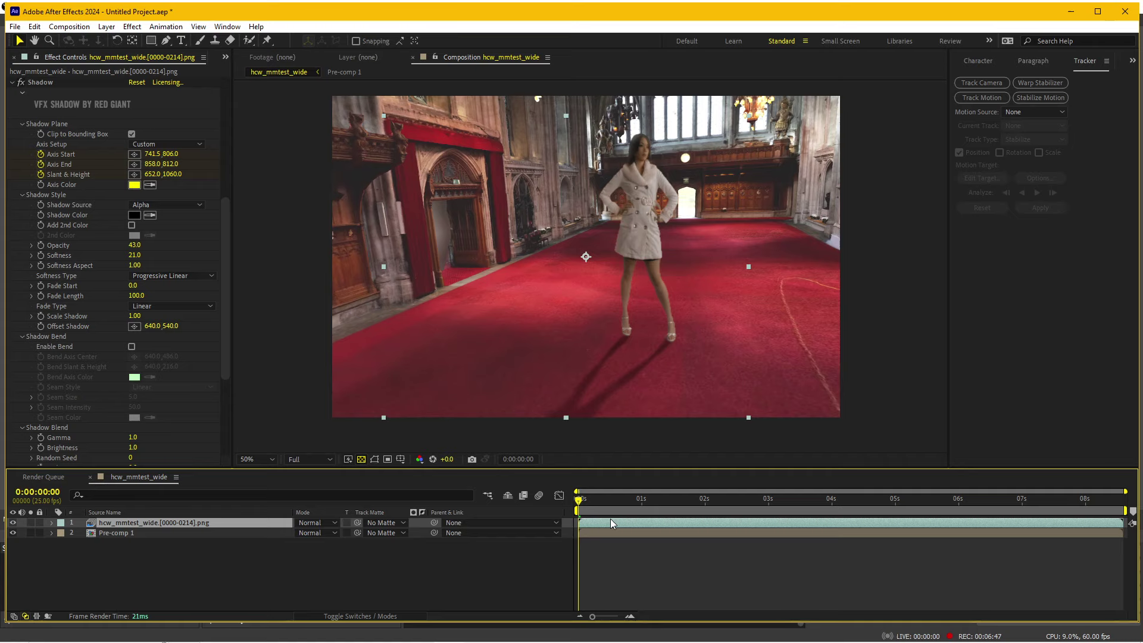
key("u")
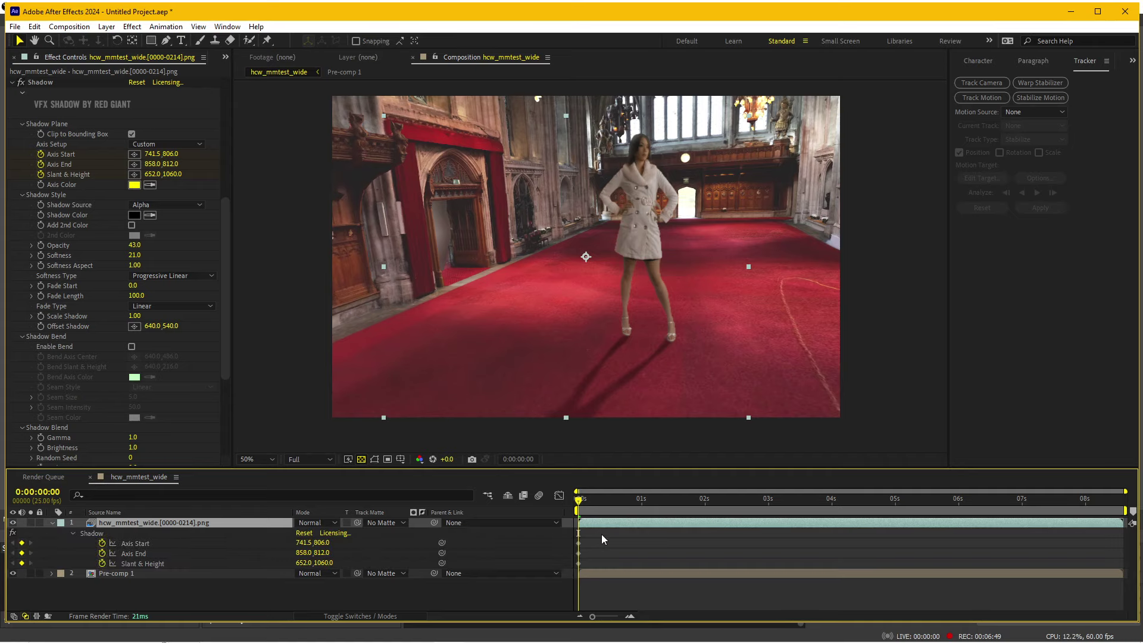
left_click_drag(583, 499, 748, 495)
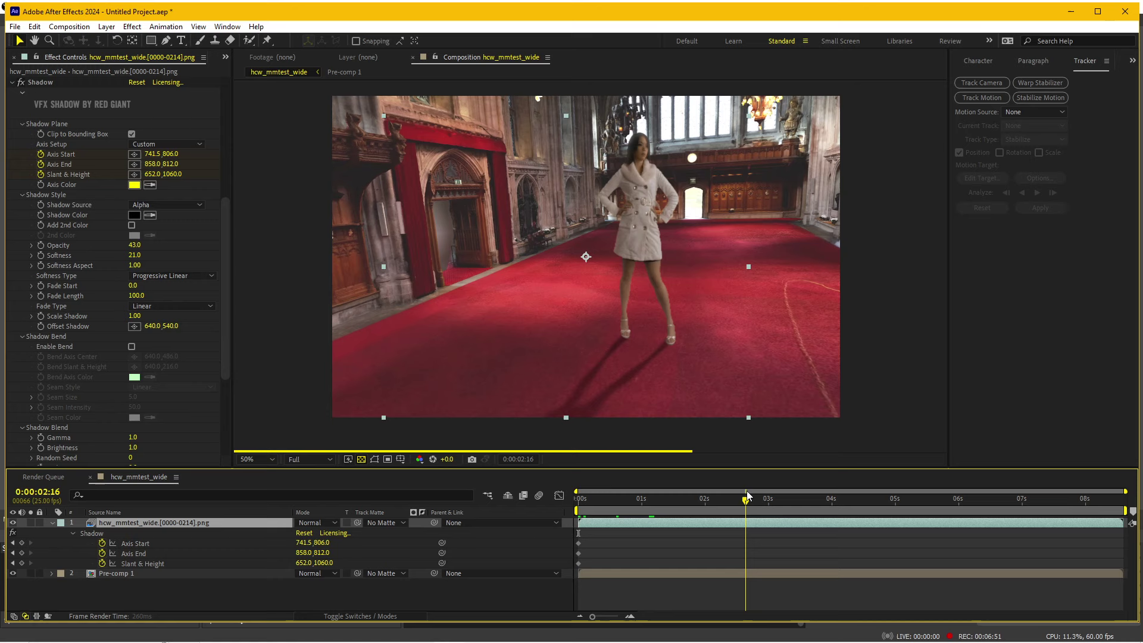
left_click(41, 91)
left_click(40, 82)
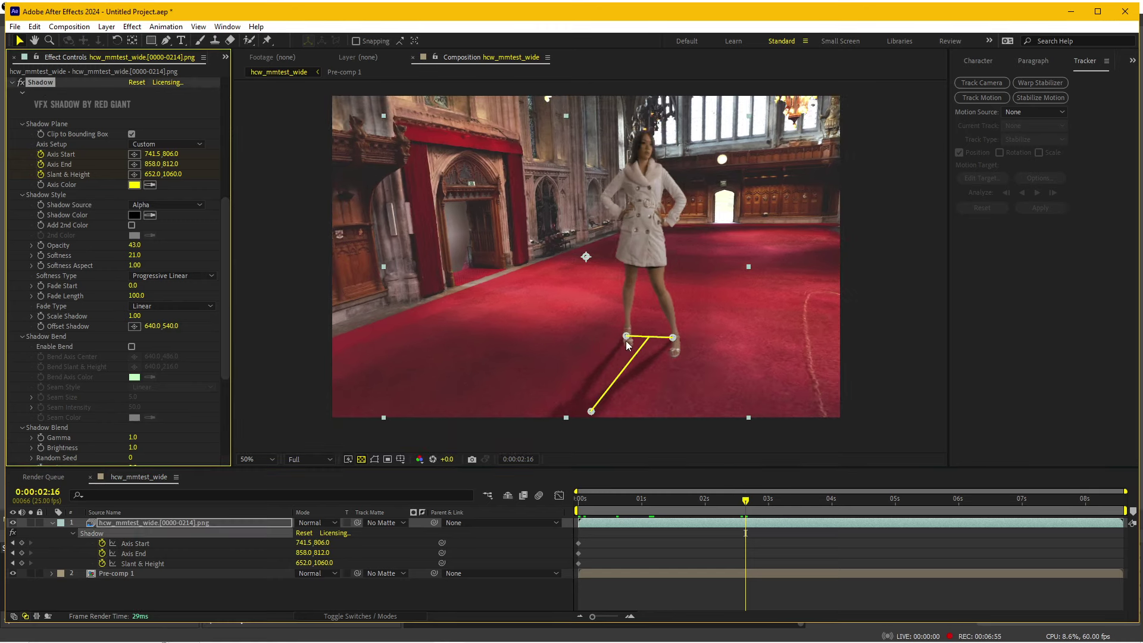
left_click_drag(626, 341, 676, 352)
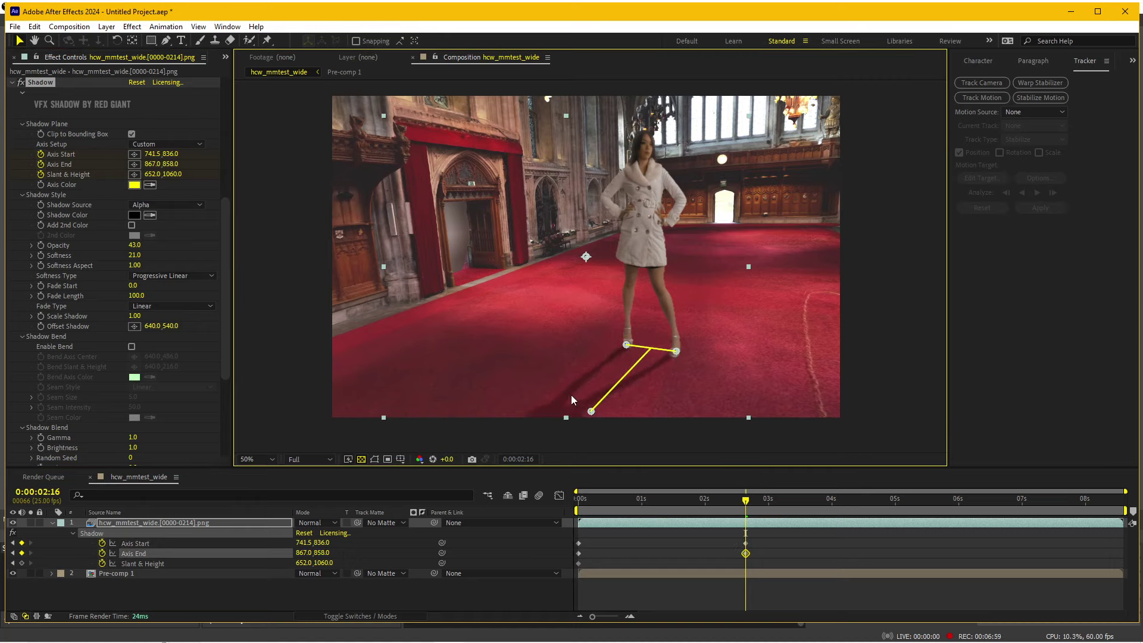
left_click_drag(591, 410, 603, 412)
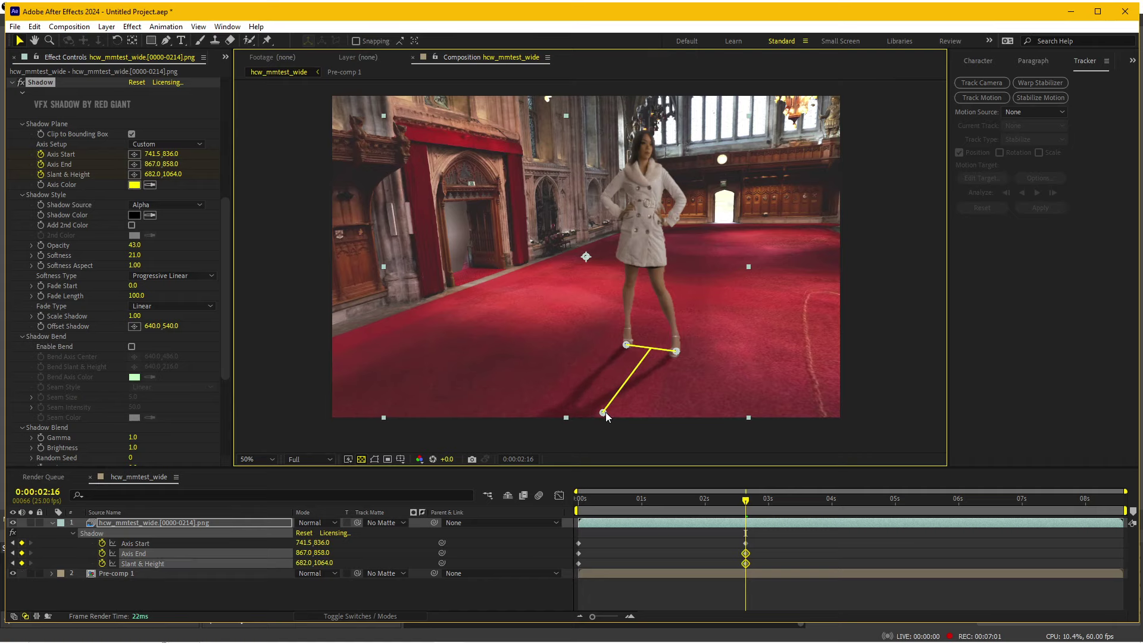
left_click_drag(744, 505, 755, 505)
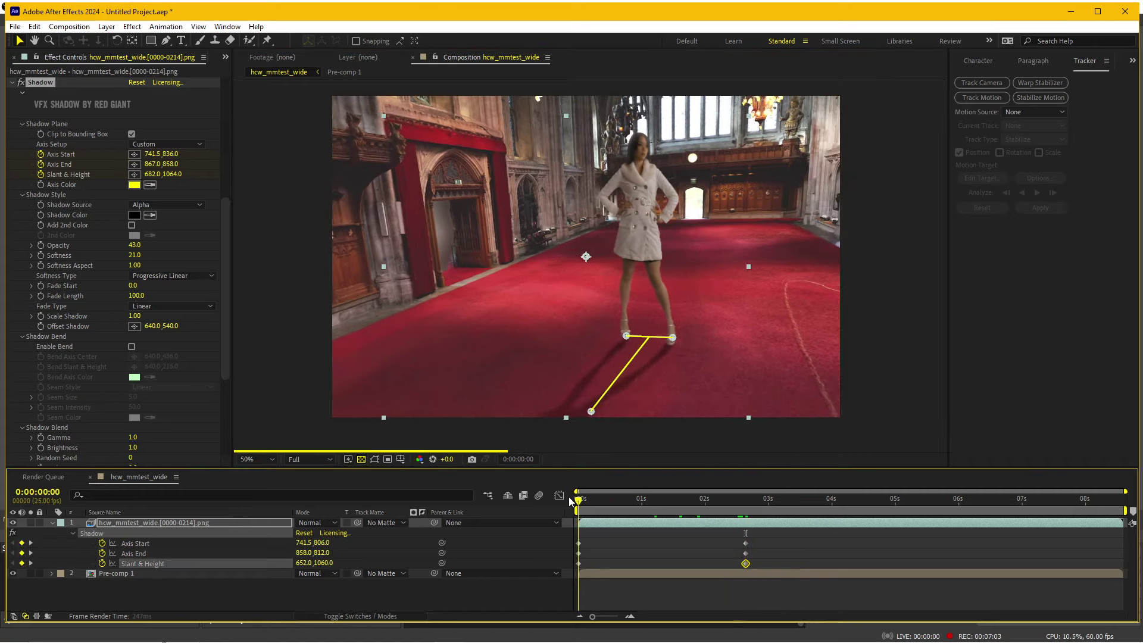
- Re-key the shadow axis and slant at 0:00:04:02 and at the composition's end
left_click(836, 498)
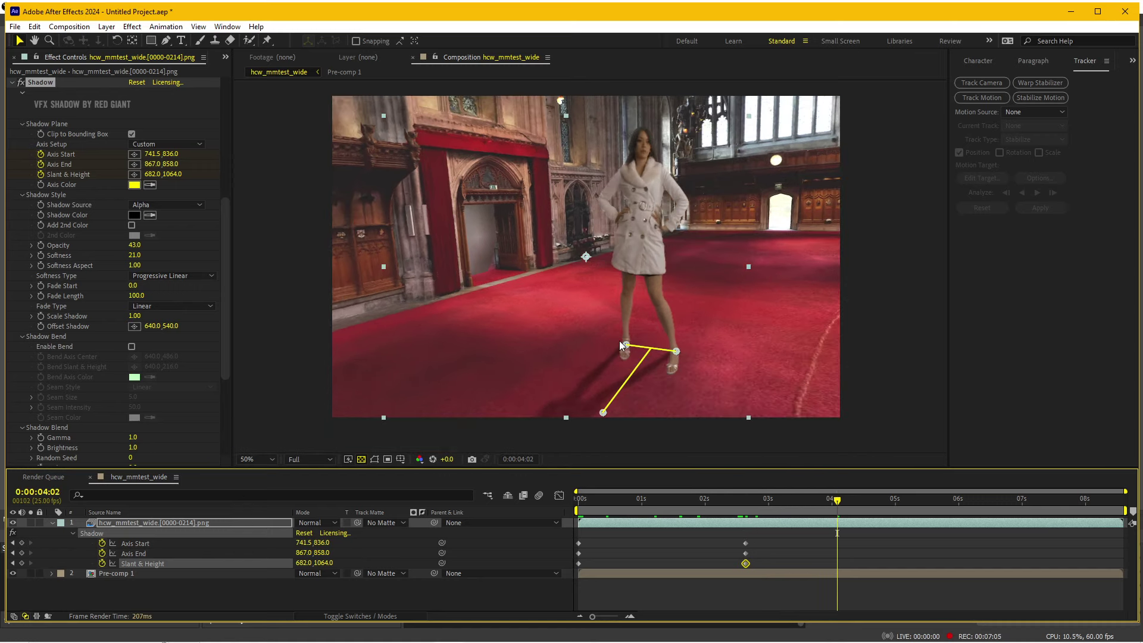
left_click_drag(625, 347, 674, 368)
left_click_drag(602, 412, 597, 424)
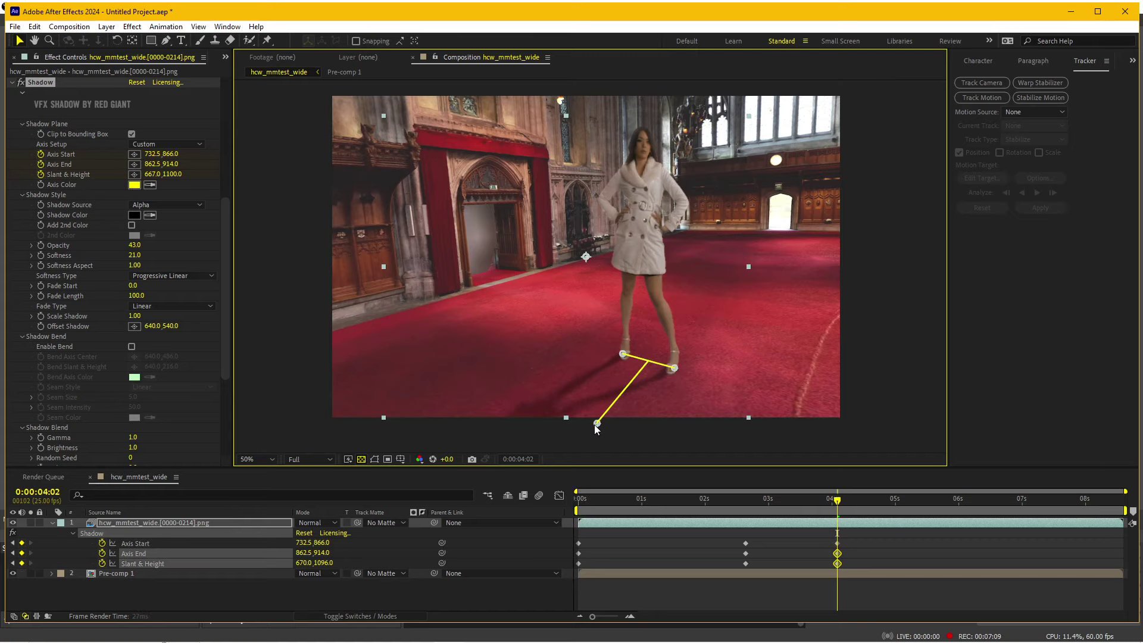
left_click_drag(821, 502, 955, 509)
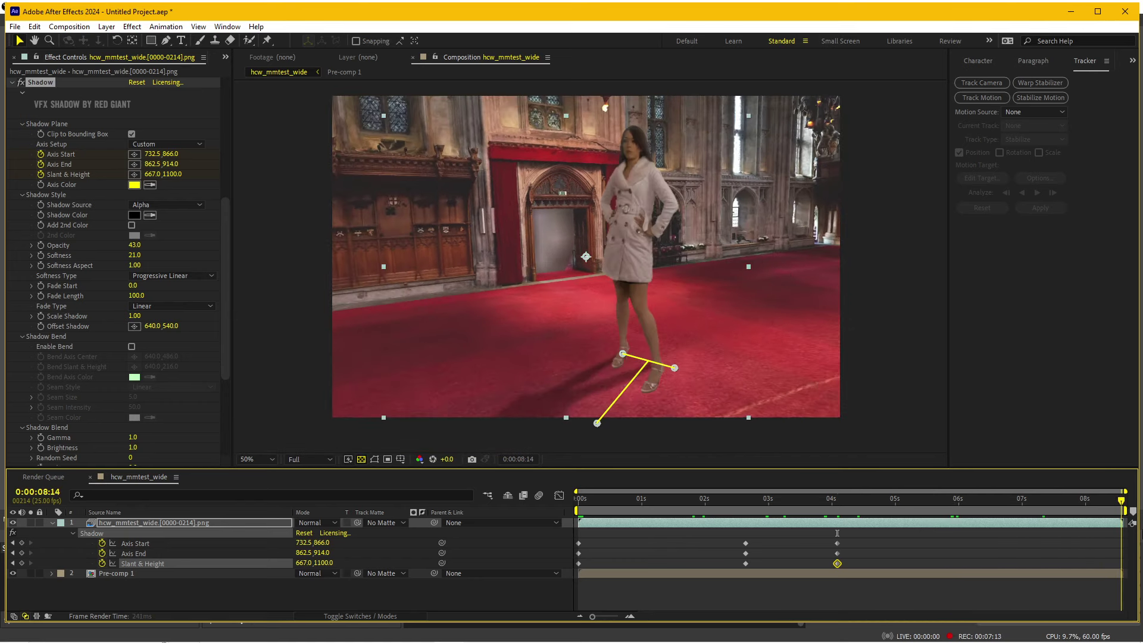
left_click_drag(954, 509, 1121, 506)
left_click_drag(623, 354, 643, 383)
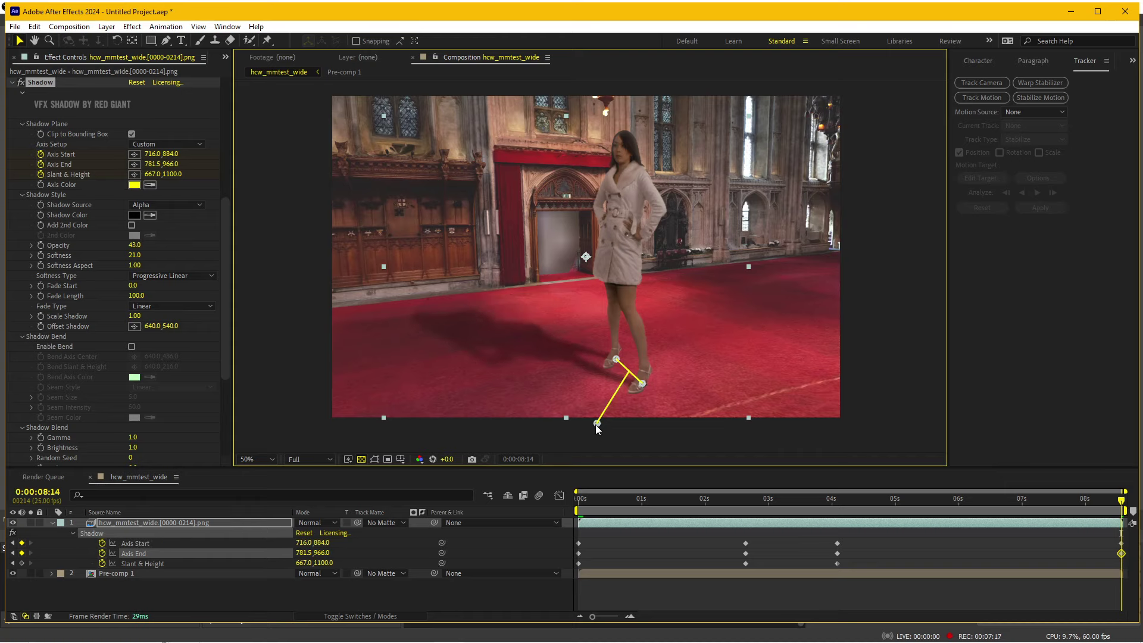
mouse_move(596, 423)
left_mouse_down()
mouse_move(520, 502)
mouse_move(565, 510)
left_mouse_up()
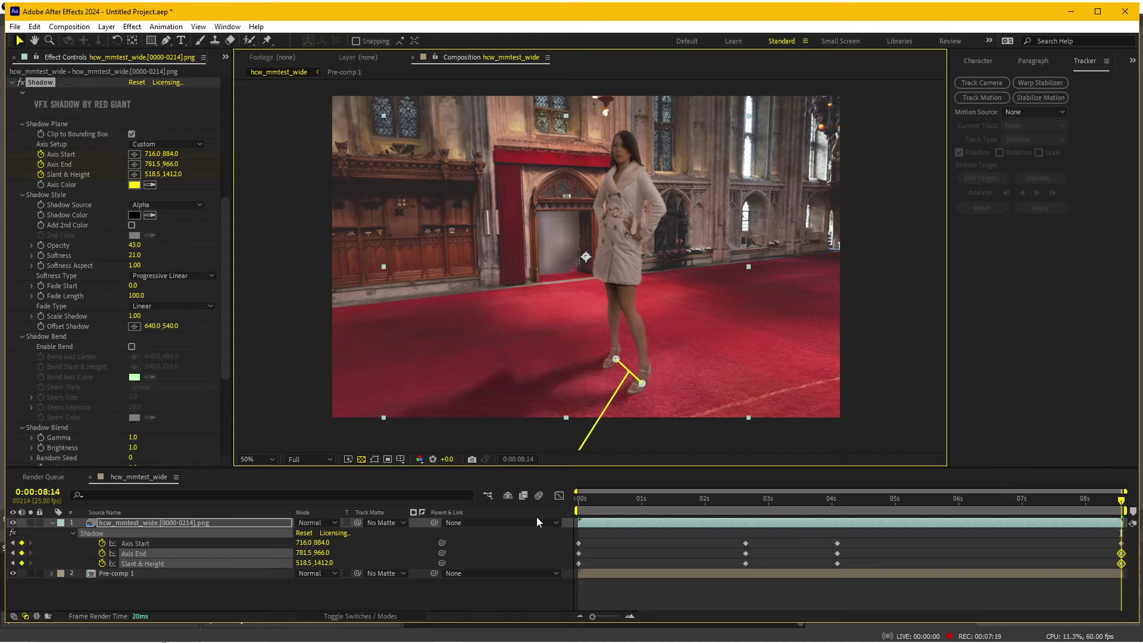
left_click_drag(617, 358, 616, 359)
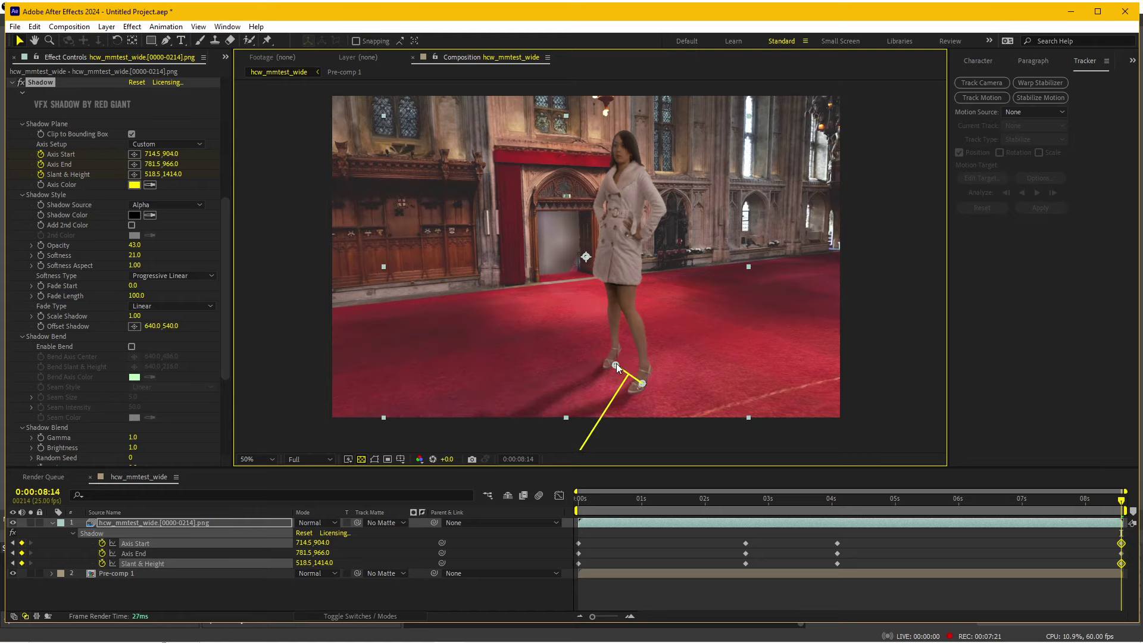
- Play back and scrub the shot to check the shadow follows her feet
left_click_drag(989, 499, 915, 503)
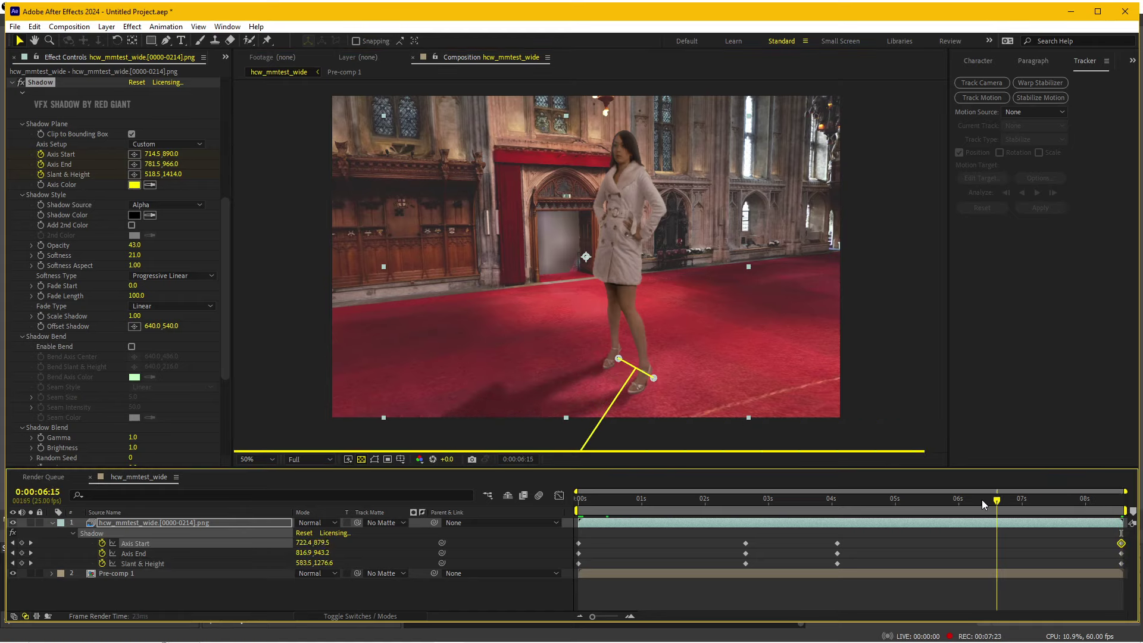
key("space")
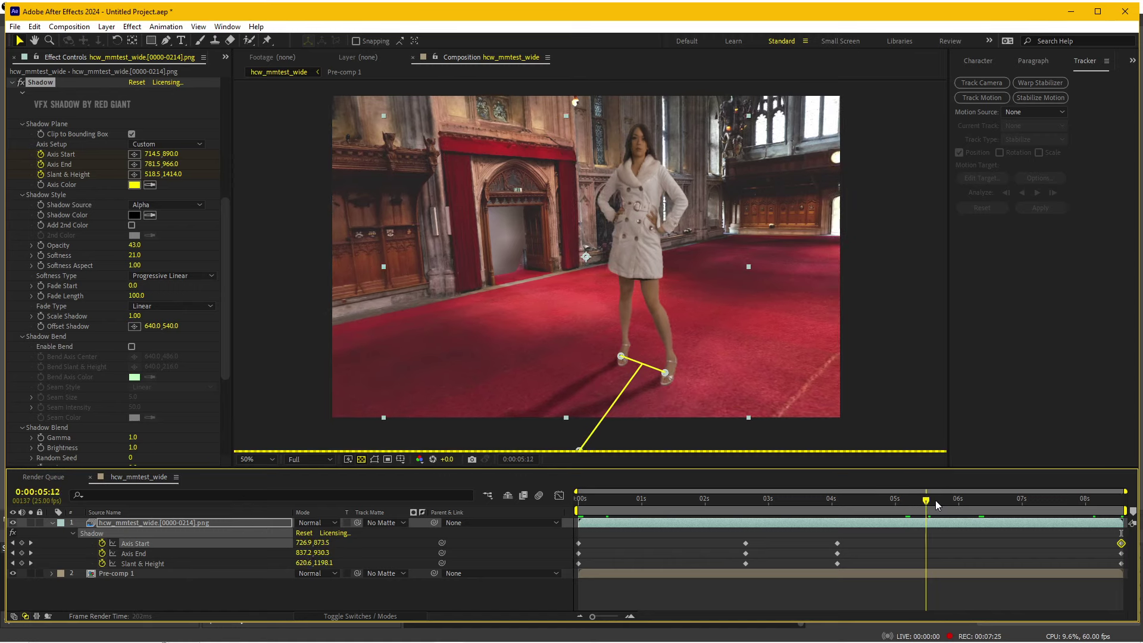
key("space")
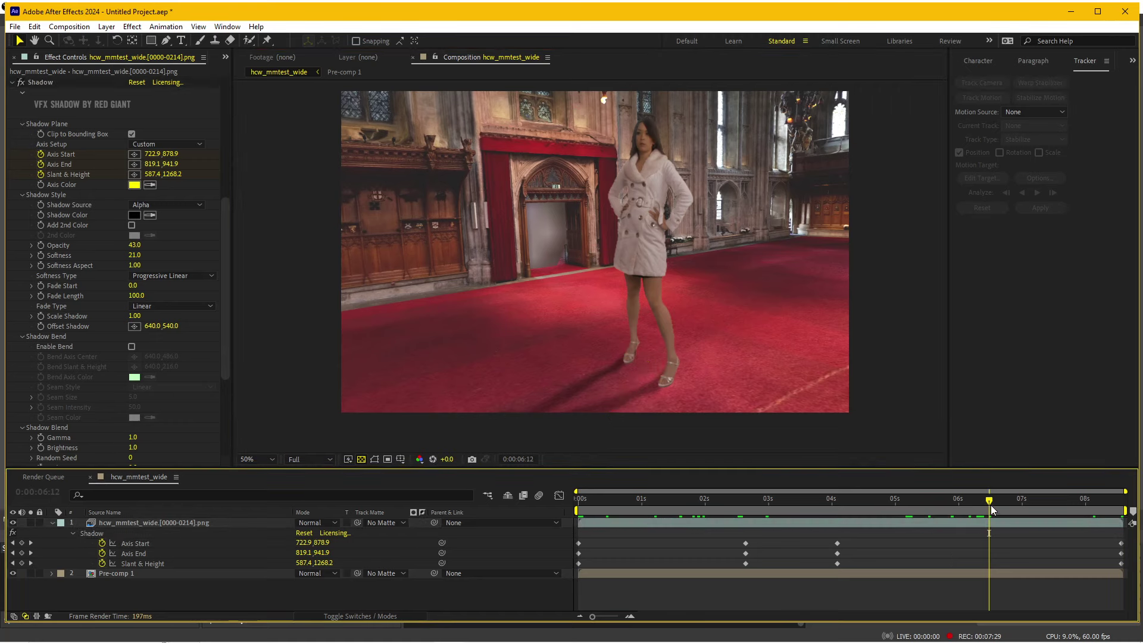
left_click_drag(991, 505, 580, 517)
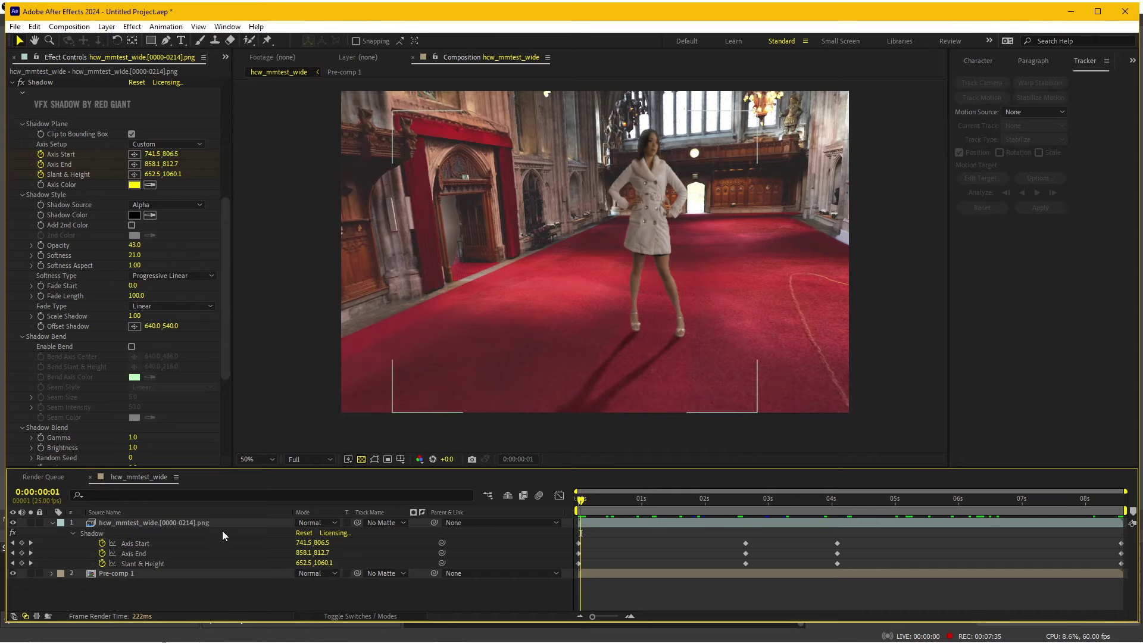
- Apply Trapcode Shine to Pre-comp 1 and place its Source Point on the bright back doorway
left_click(126, 573)
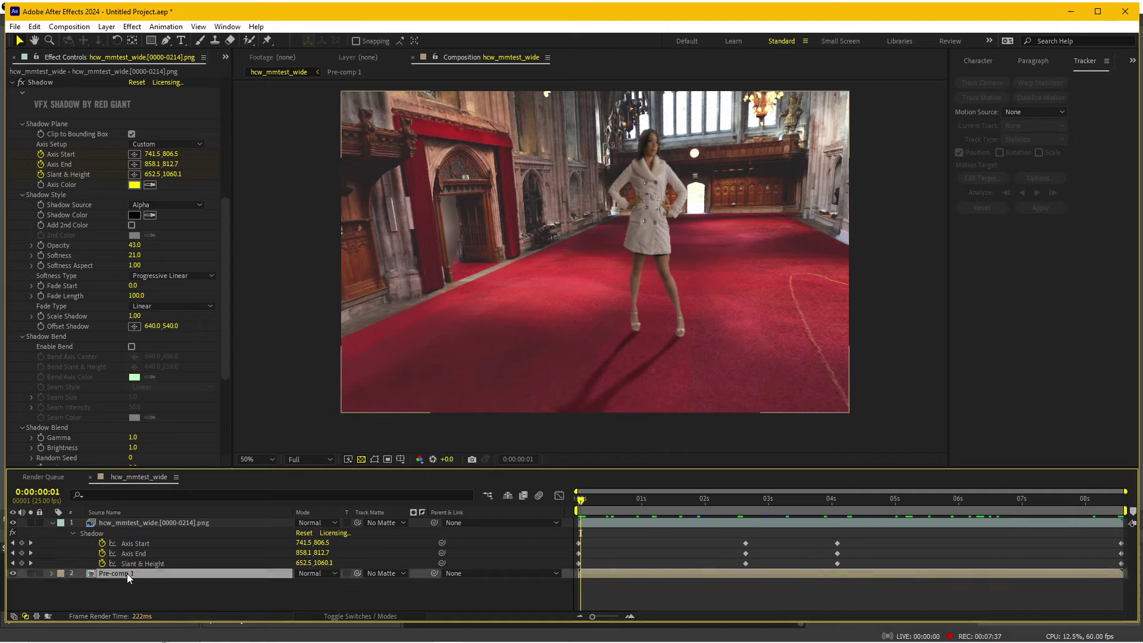
left_click(132, 26)
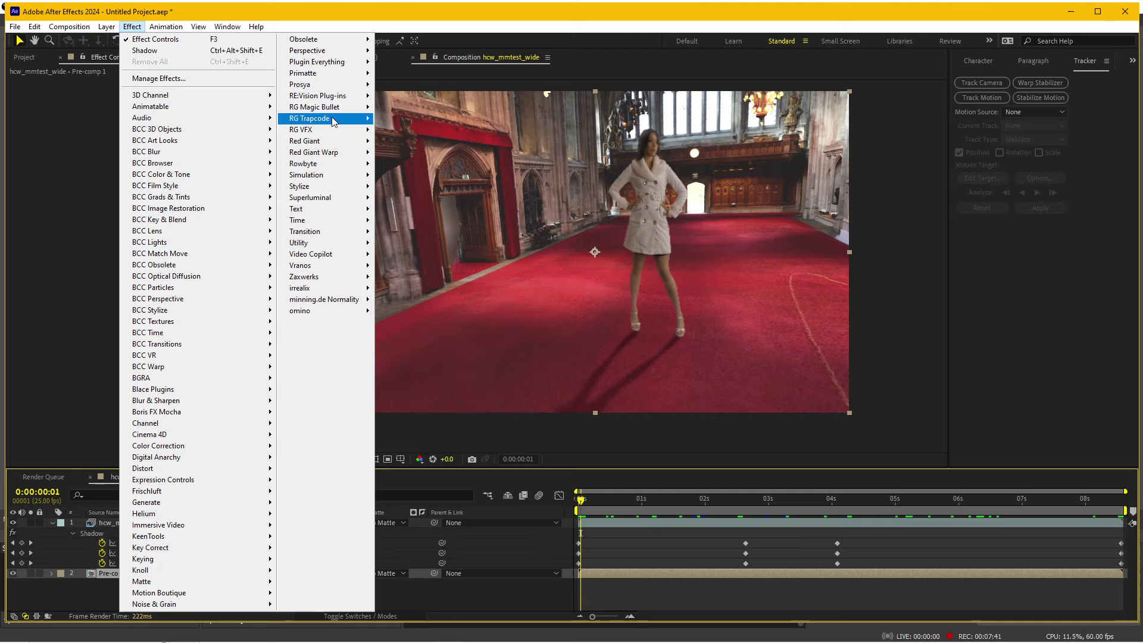
mouse_move(324, 123)
left_click(405, 224)
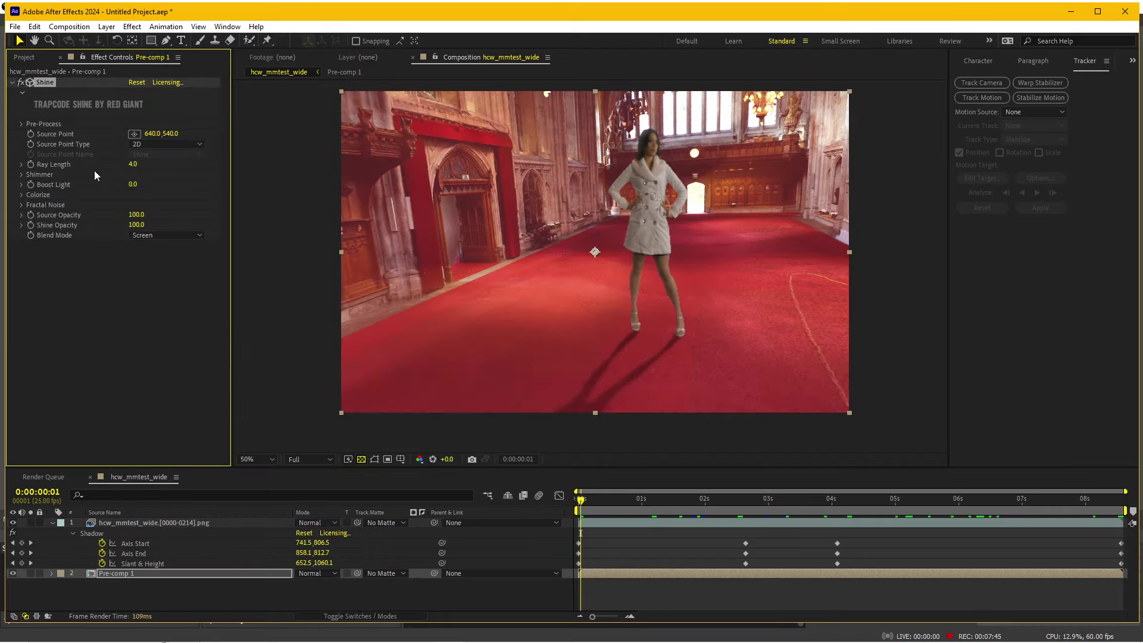
left_click(134, 134)
left_click(695, 111)
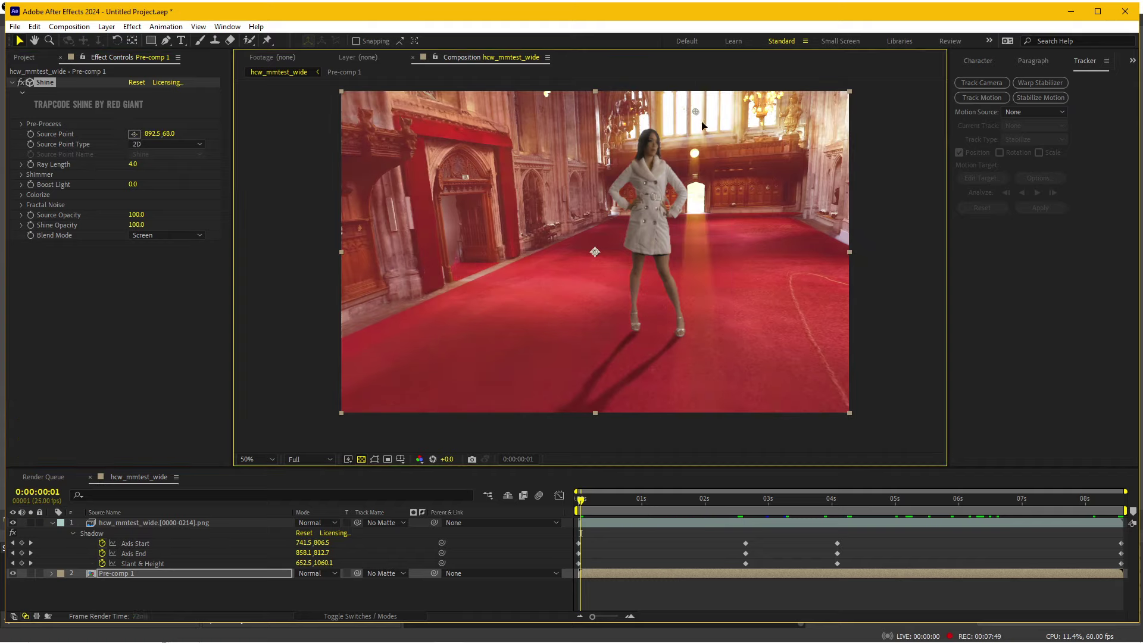
left_click_drag(700, 115, 711, 173)
key("ctrl+z")
left_click_drag(695, 112, 719, 188)
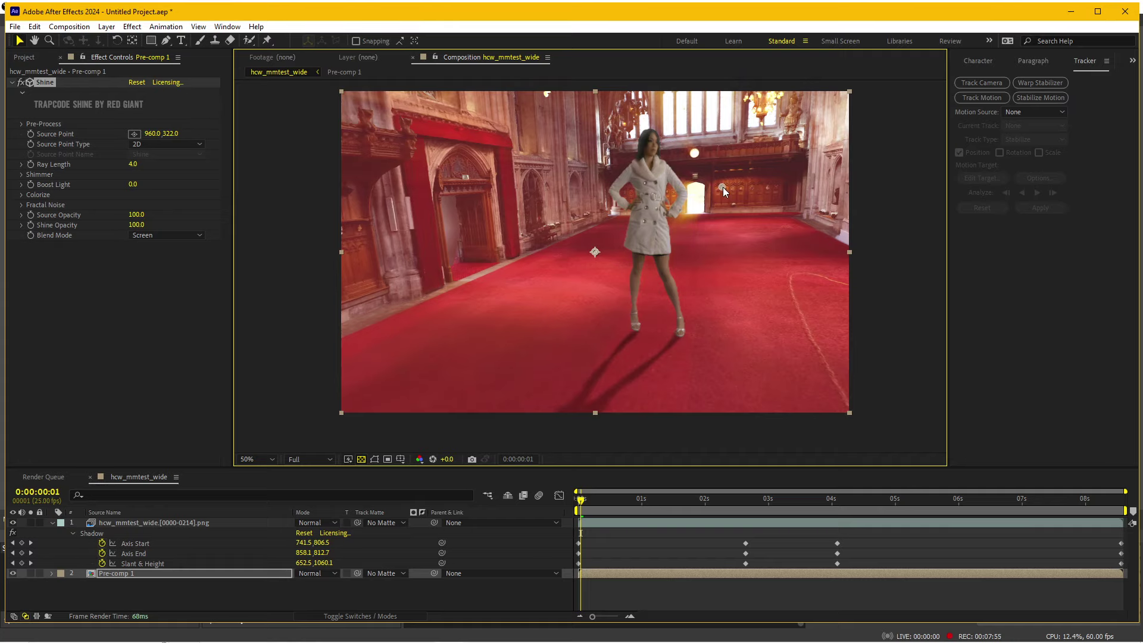
left_click_drag(723, 187, 723, 184)
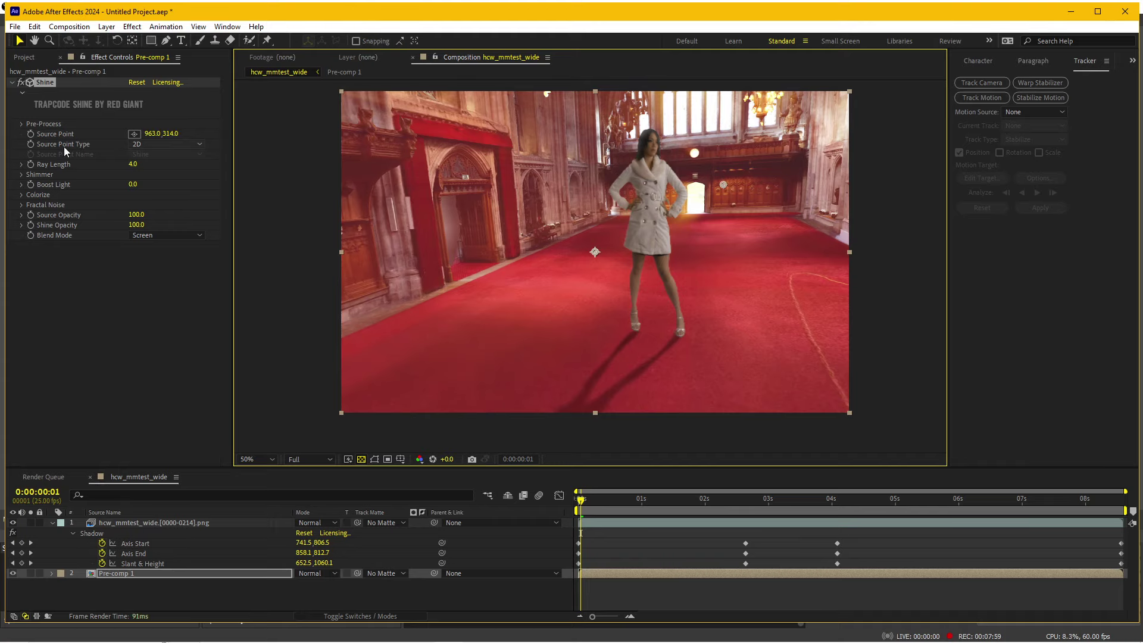
- Set Shine's Pre-Process Threshold to 150 and Boost Light to 4.4, nudging the source point up
left_click(22, 124)
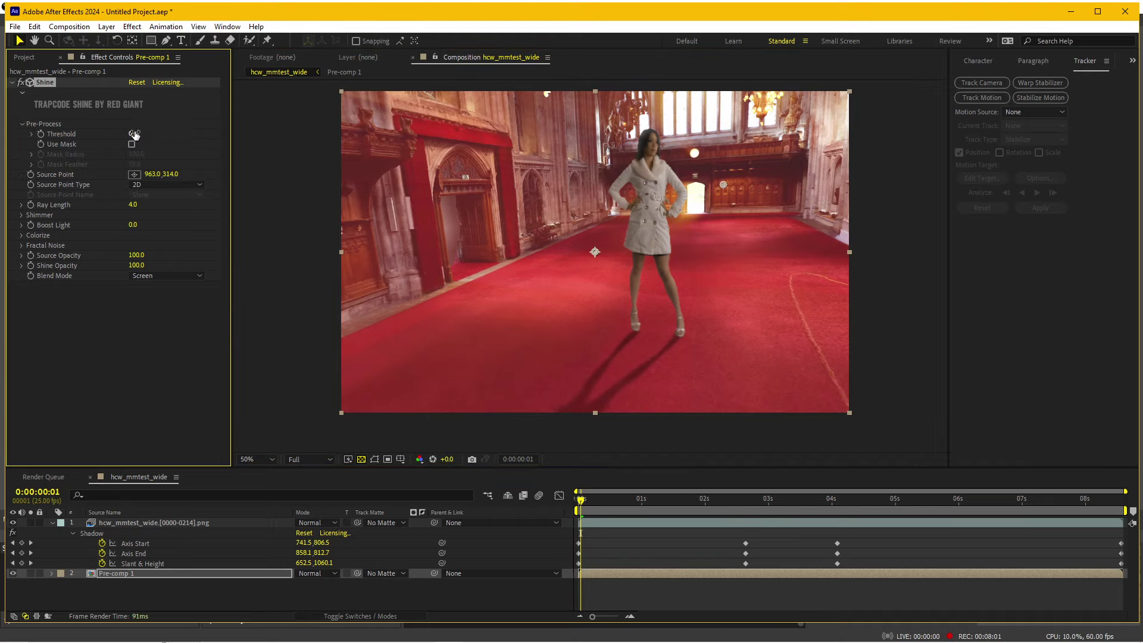
left_click_drag(135, 134, 216, 140)
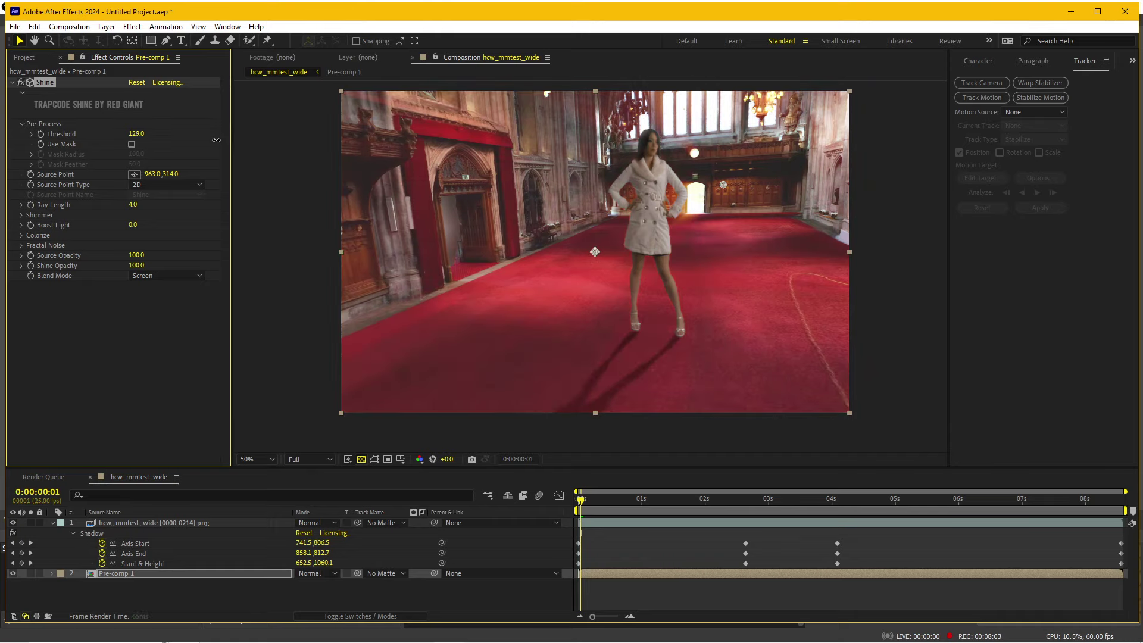
left_click_drag(226, 138, 662, 90)
left_click(136, 224)
left_click_drag(135, 225, 162, 225)
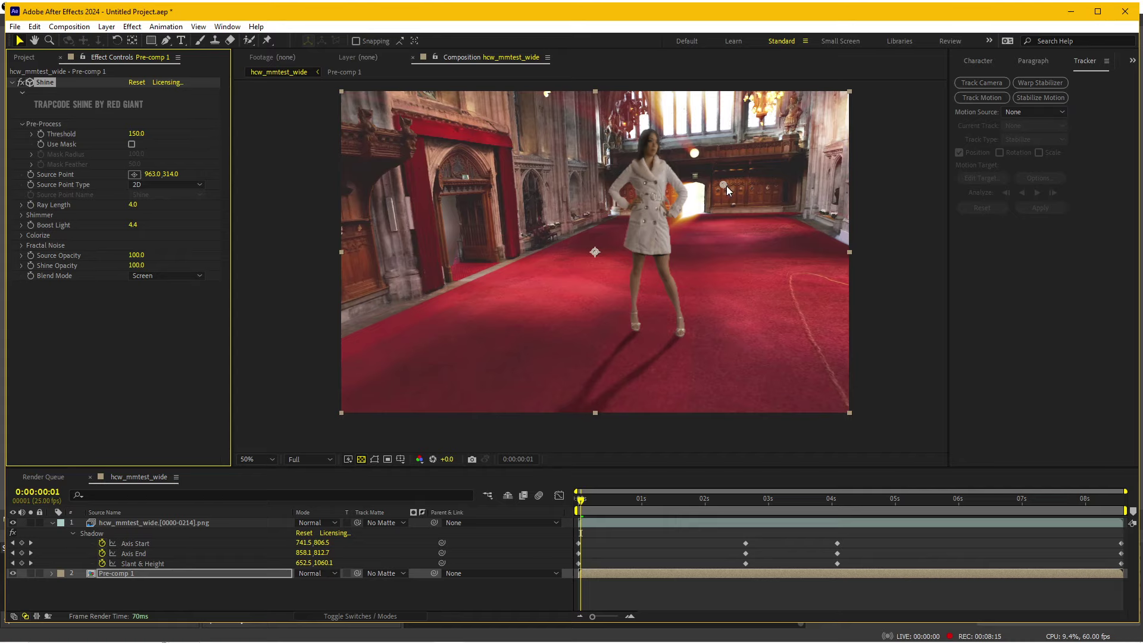
left_click_drag(722, 185, 723, 177)
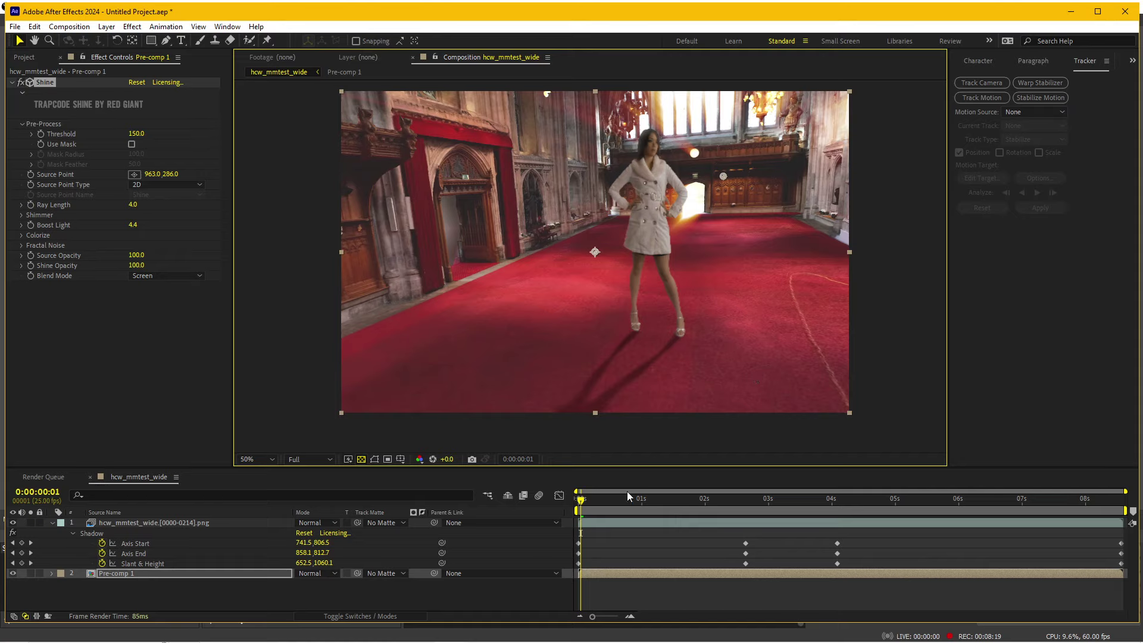
- Colorize the Shine rays with pale orange midtones and pale pink shadows
left_click(22, 235)
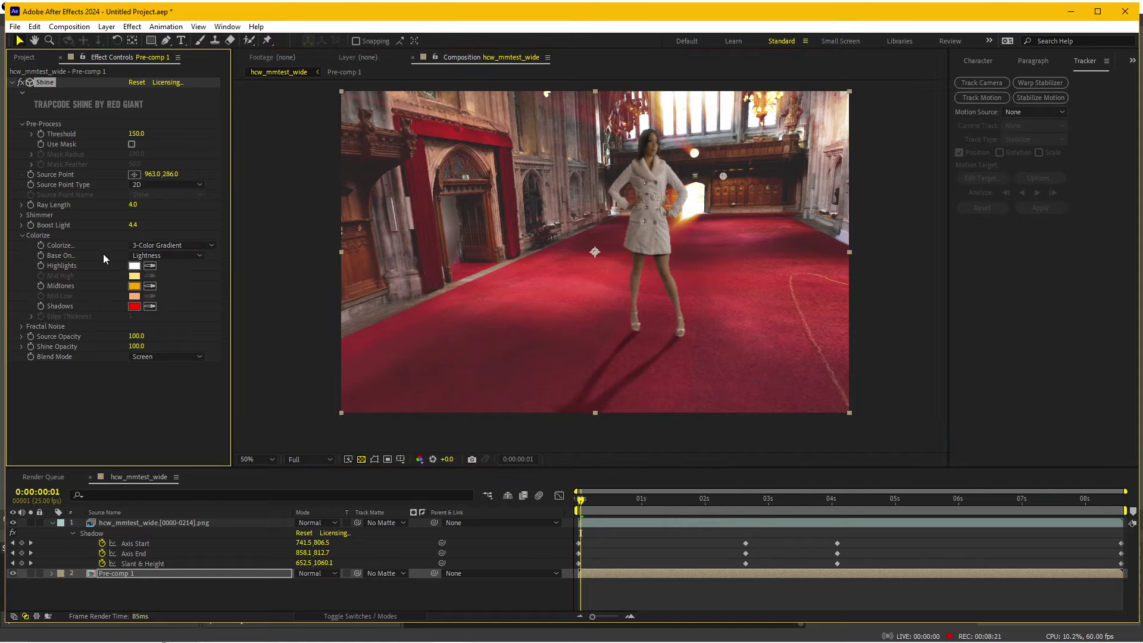
left_click(133, 285)
left_click(338, 423)
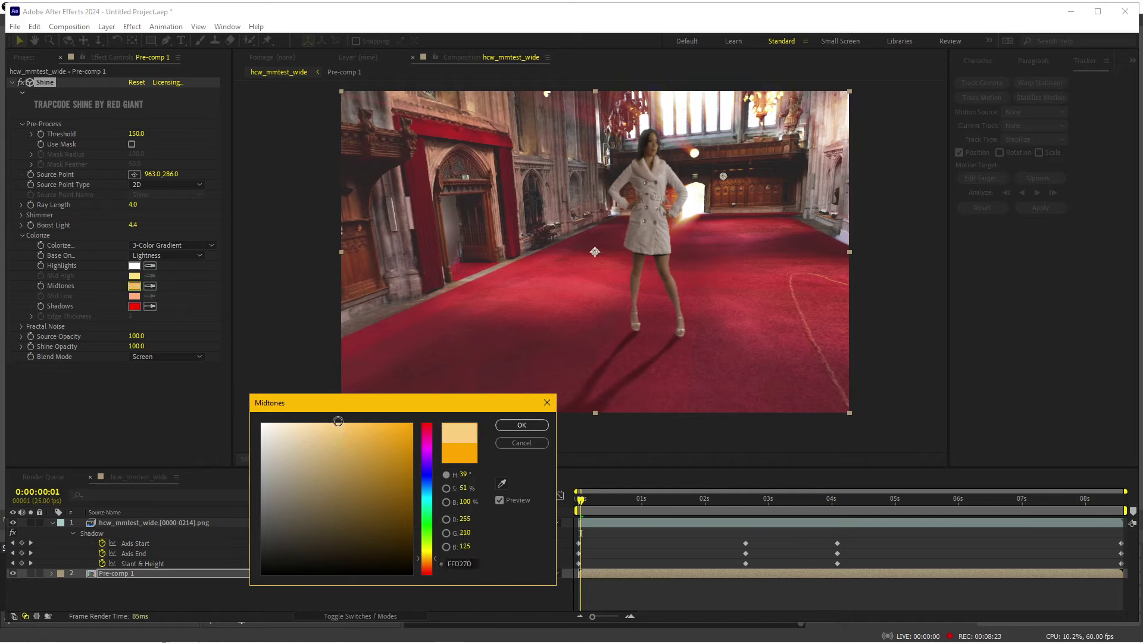
left_click(522, 425)
left_click(133, 306)
left_click(300, 416)
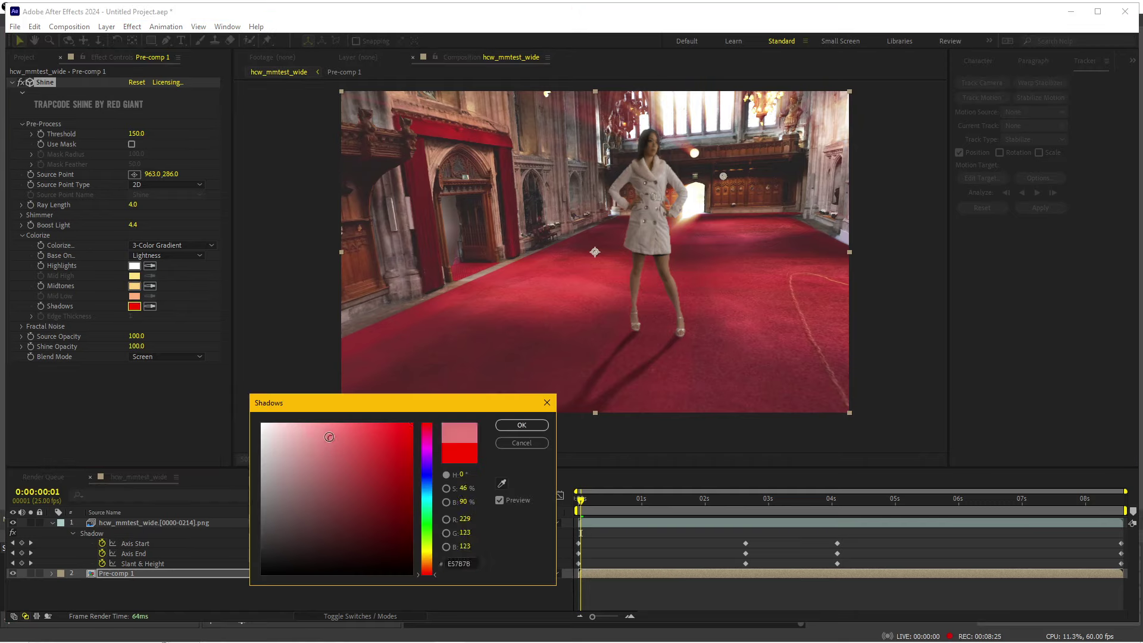
left_click(526, 424)
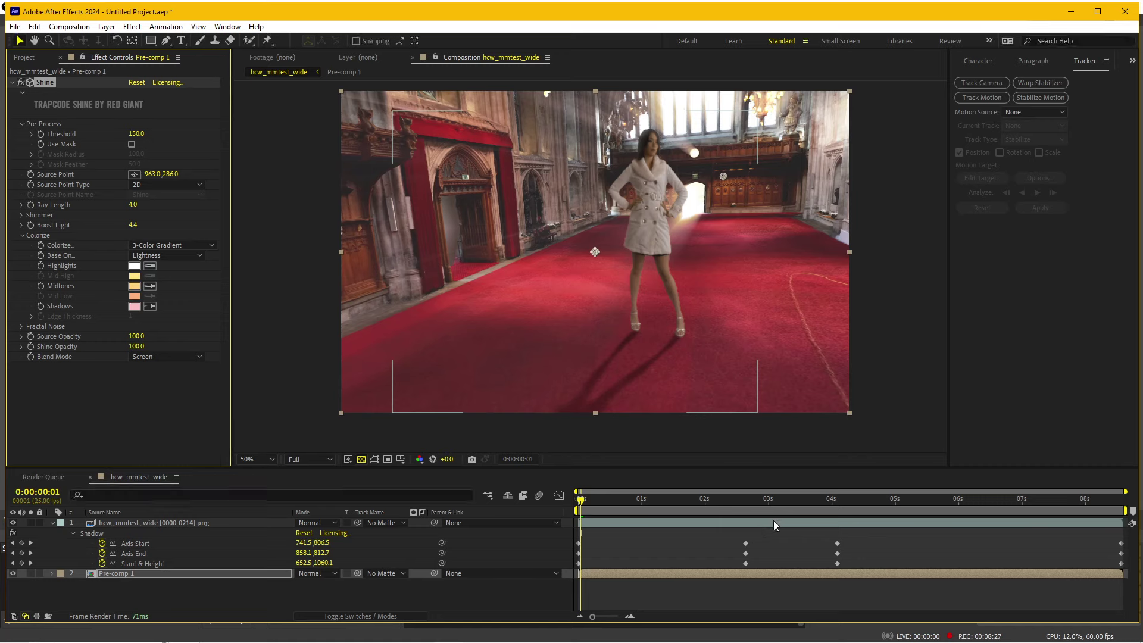
- Enable the Source Point stopwatch at the first frame, then select the woman's layer
left_click_drag(709, 499, 972, 512)
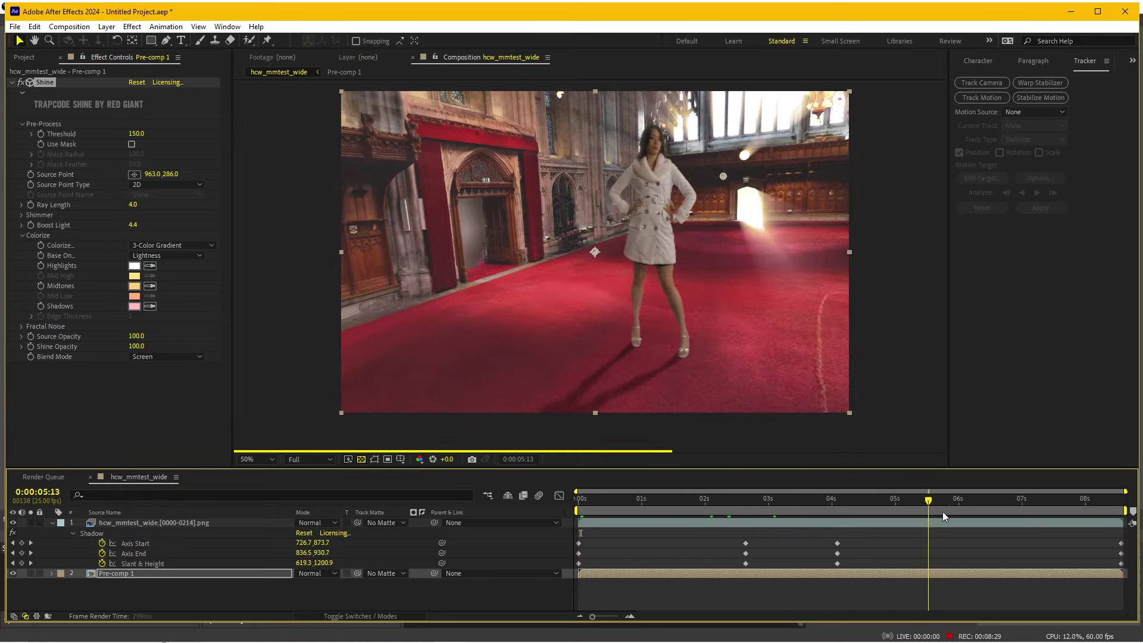
key("Home")
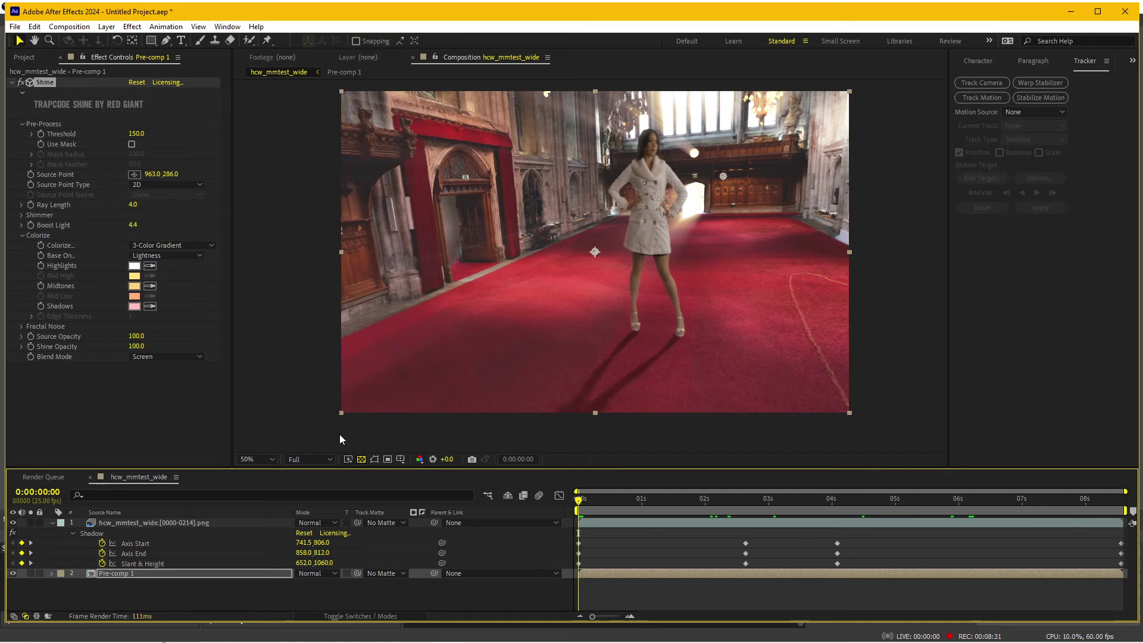
left_click(30, 174)
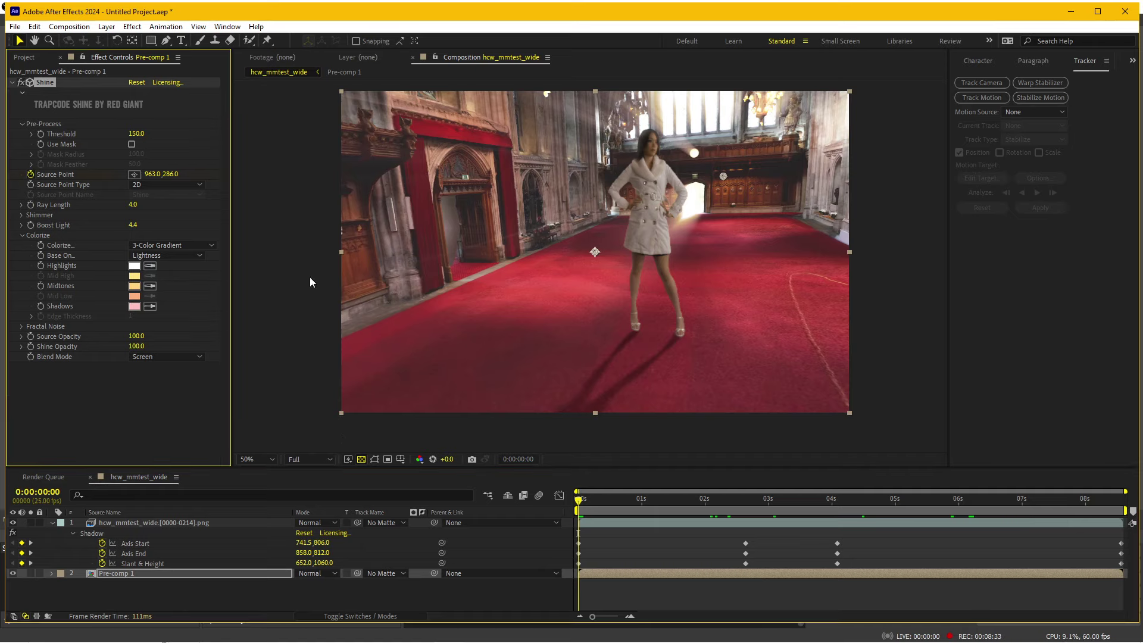
left_click(720, 507)
left_click(715, 527)
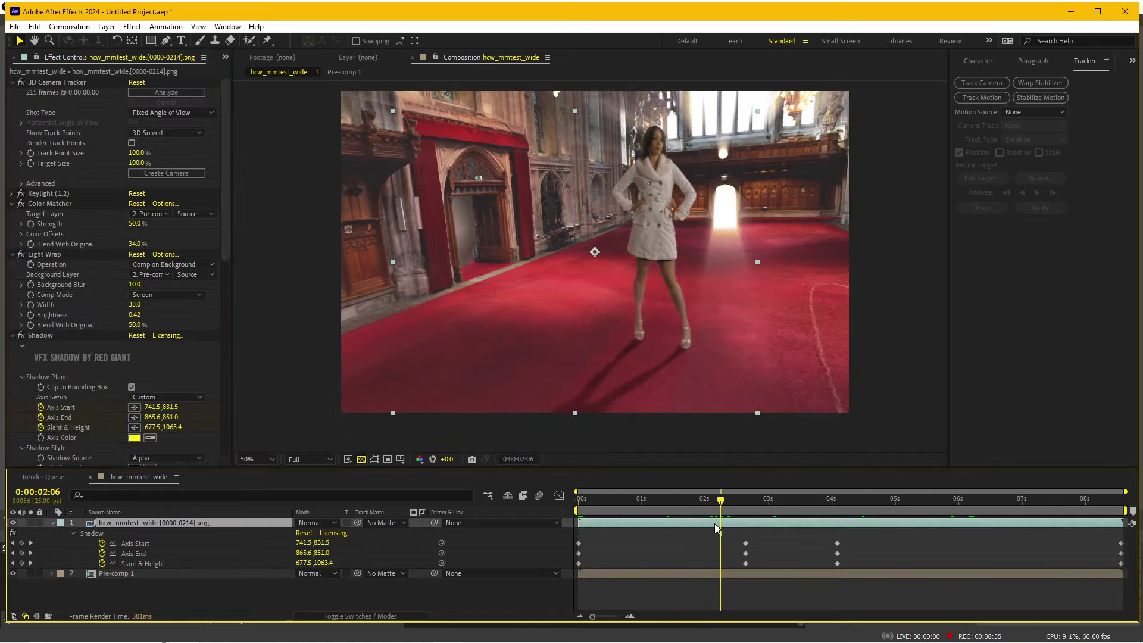
key("u")
key("u")
- Reveal Pre-comp 1's Shine Source Point and place the shine origin on the doorway at 3:17
left_click(157, 574)
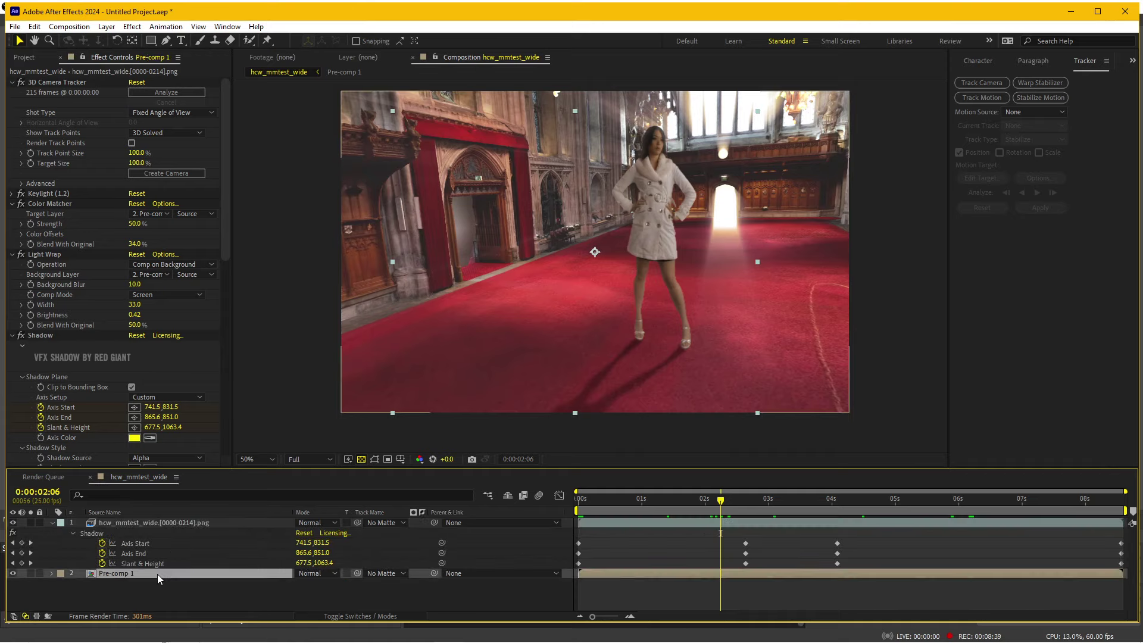
key("u")
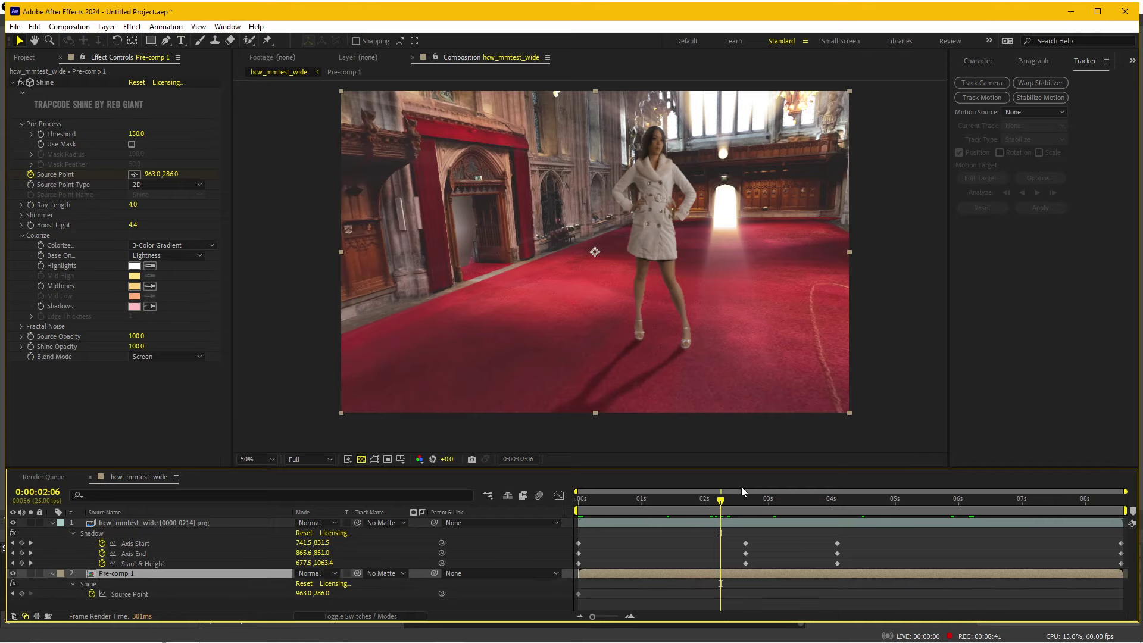
left_click_drag(733, 500, 811, 503)
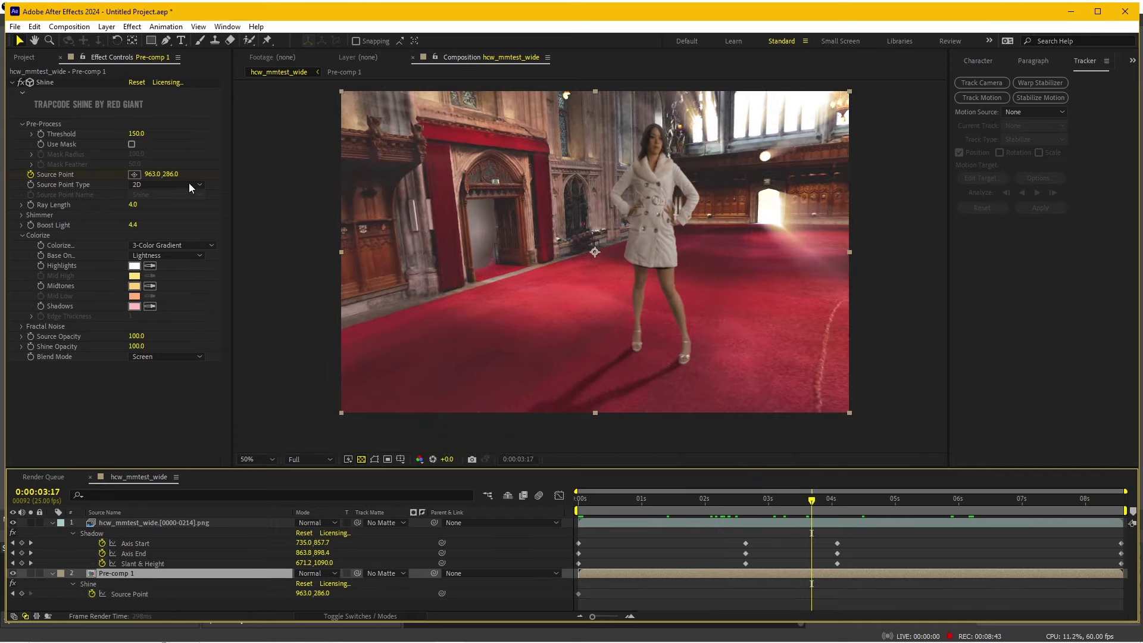
left_click(44, 83)
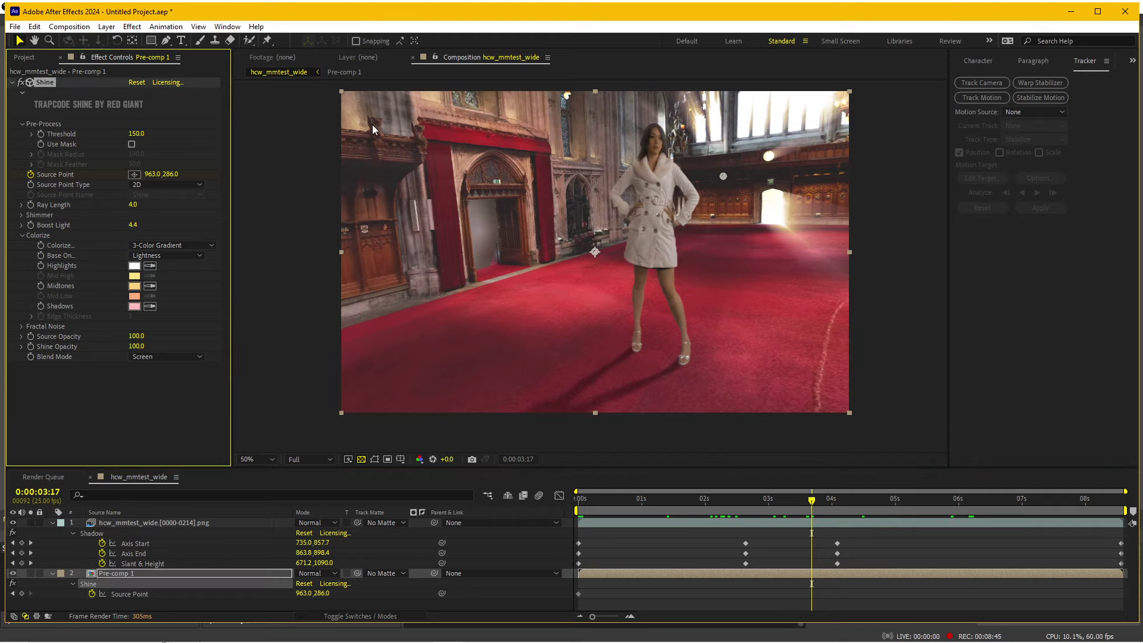
left_click_drag(723, 176, 807, 206)
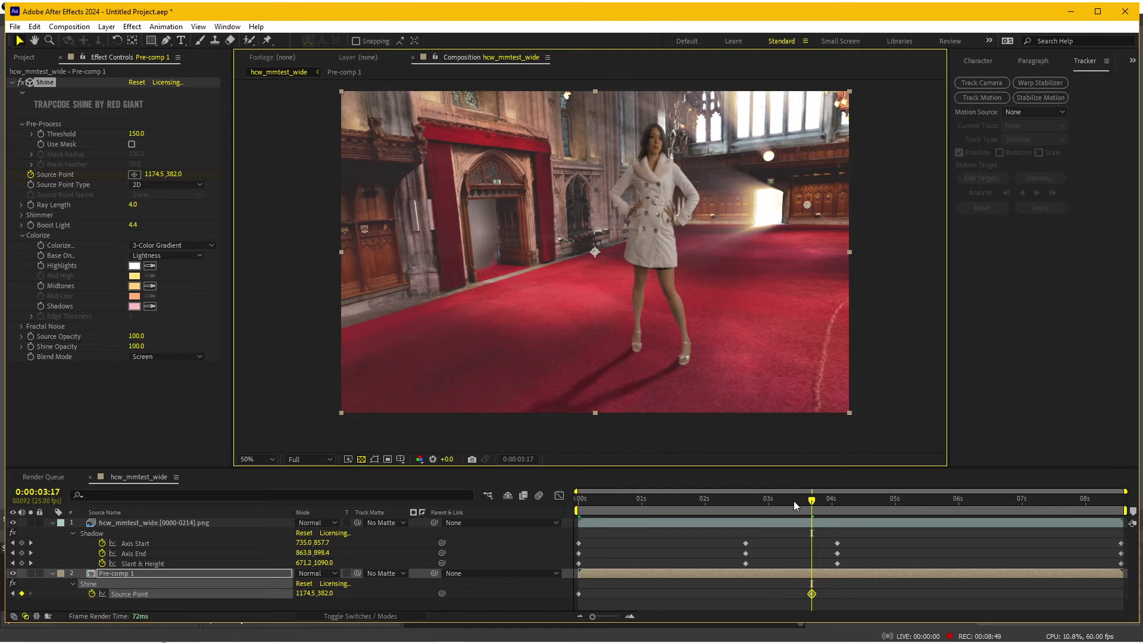
- Raise the shine origin slightly at the 3:18 Source Point keyframe
left_click_drag(678, 503, 515, 505)
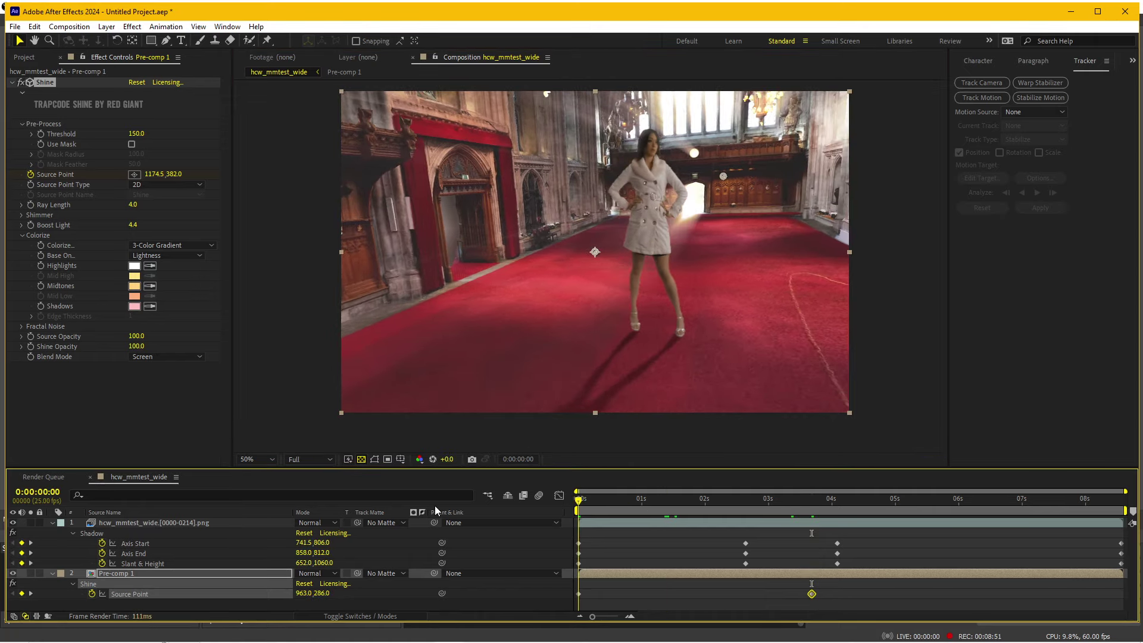
left_click(813, 504)
left_click(811, 505)
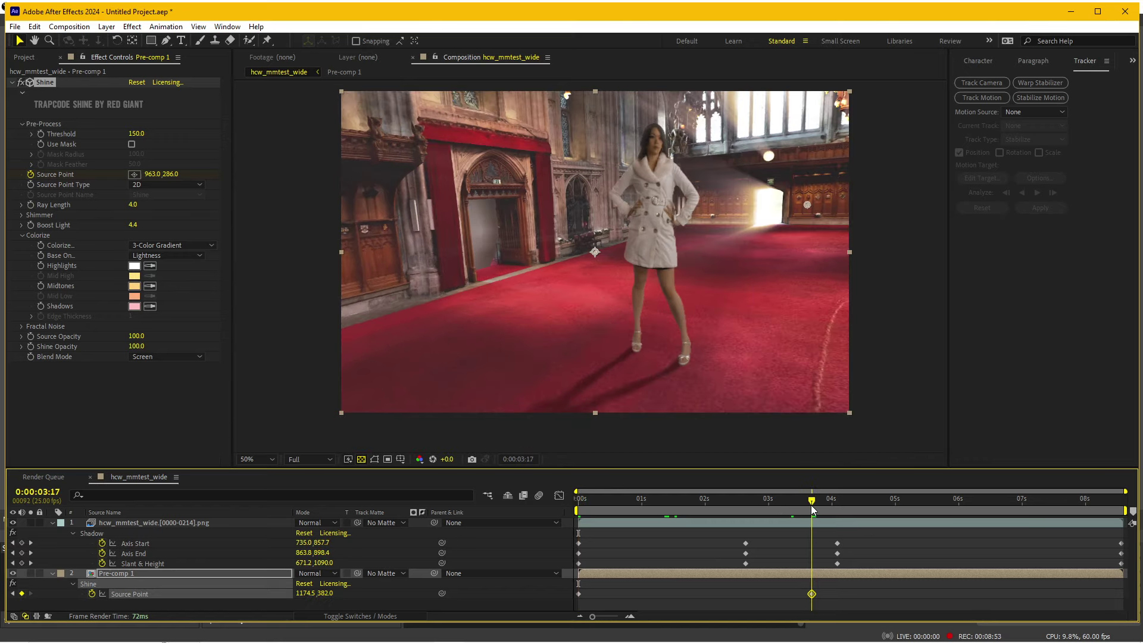
left_click_drag(802, 209, 805, 201)
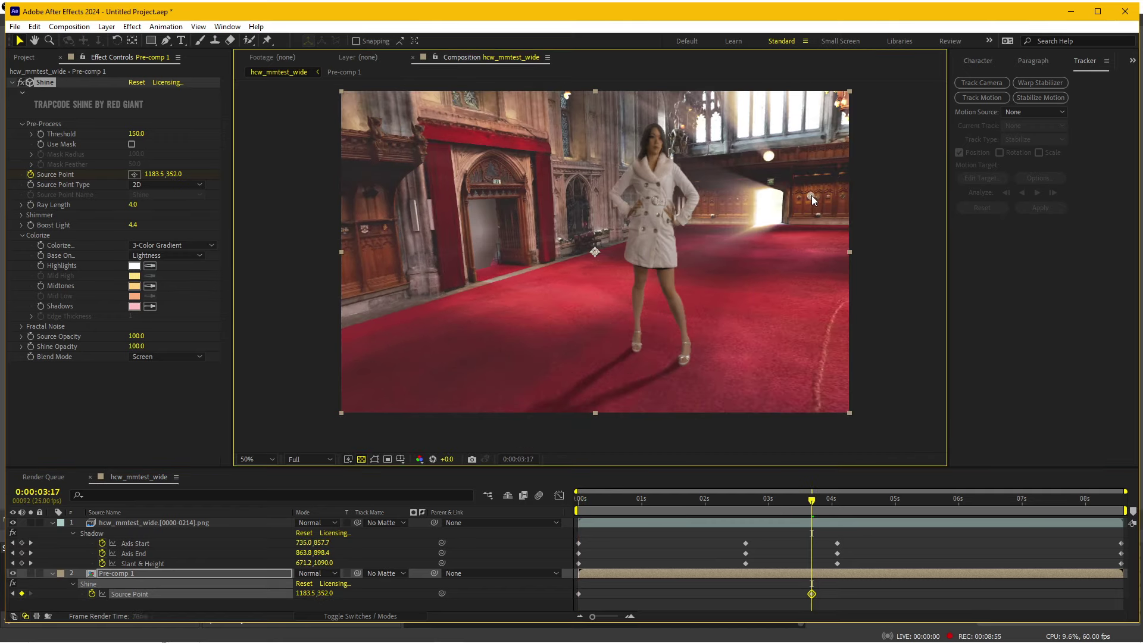
- Keyframe the shine origin following the doorway to the shot's end, around 1491.0, 388.0
mouse_move(813, 511)
left_mouse_down()
mouse_move(548, 494)
mouse_move(941, 498)
left_mouse_up()
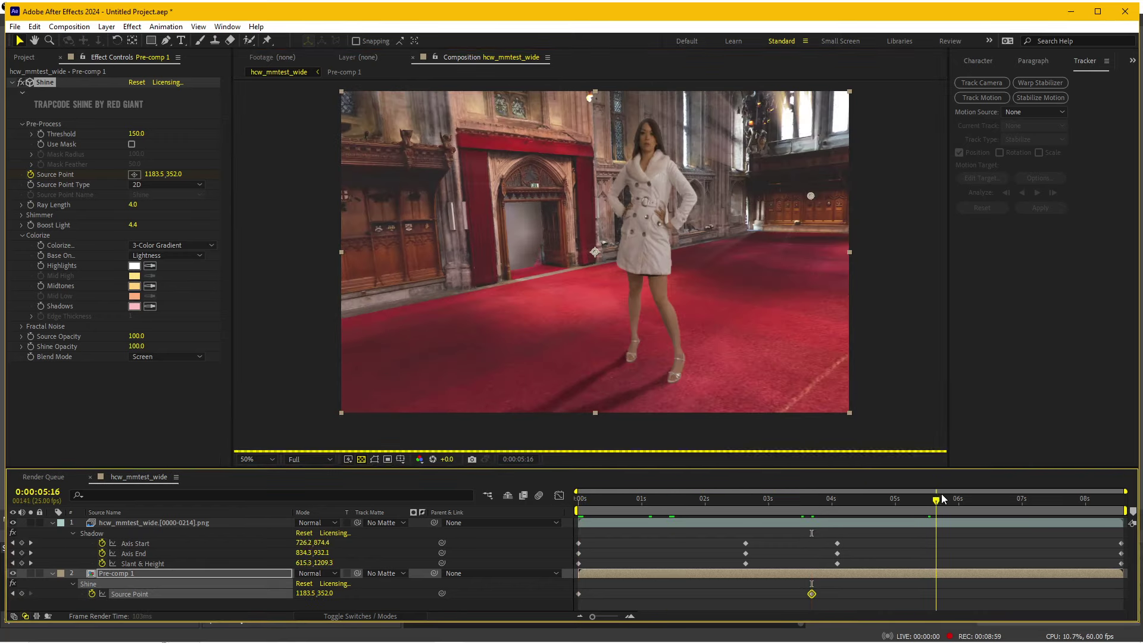
left_click_drag(811, 199, 880, 205)
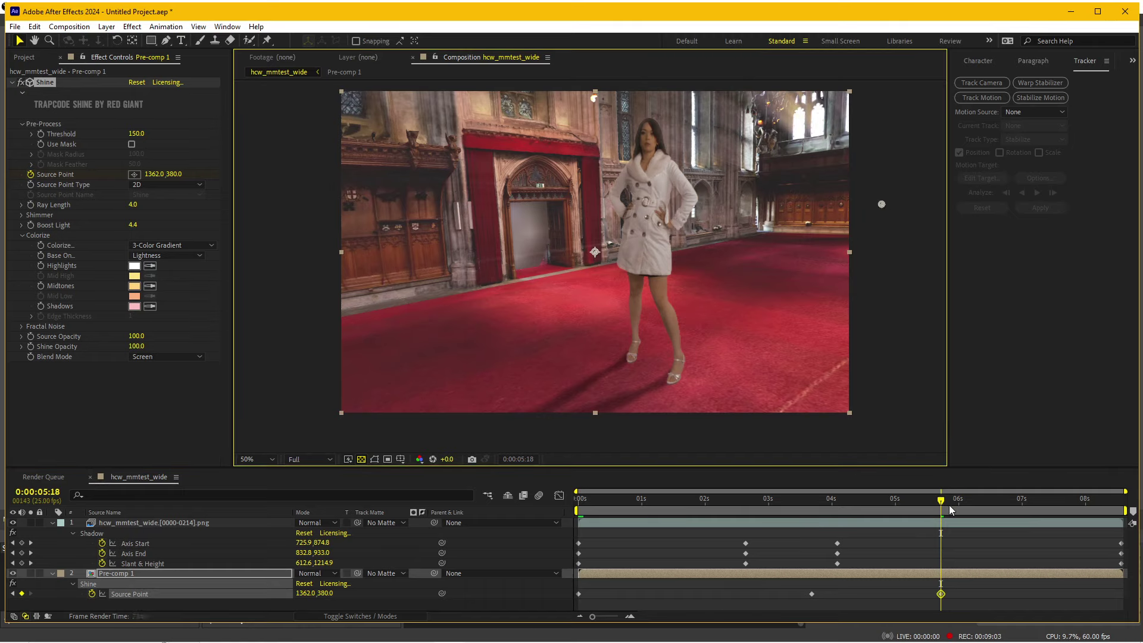
mouse_move(880, 497)
left_mouse_down()
mouse_move(870, 501)
mouse_move(1113, 517)
left_mouse_up()
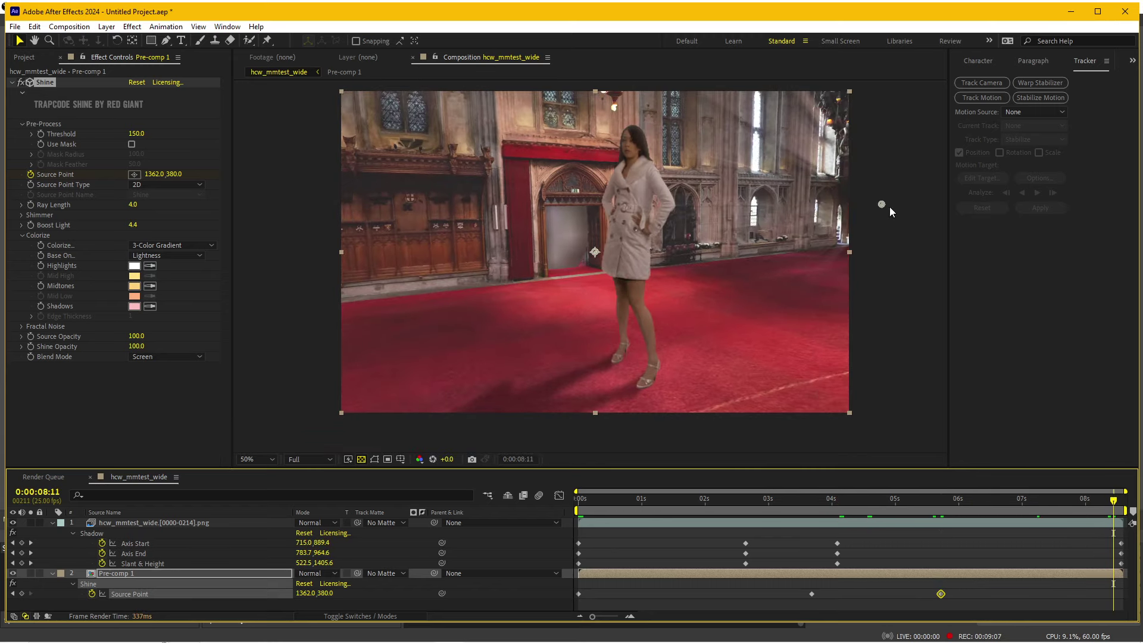
left_click(883, 203)
left_click_drag(924, 212, 928, 209)
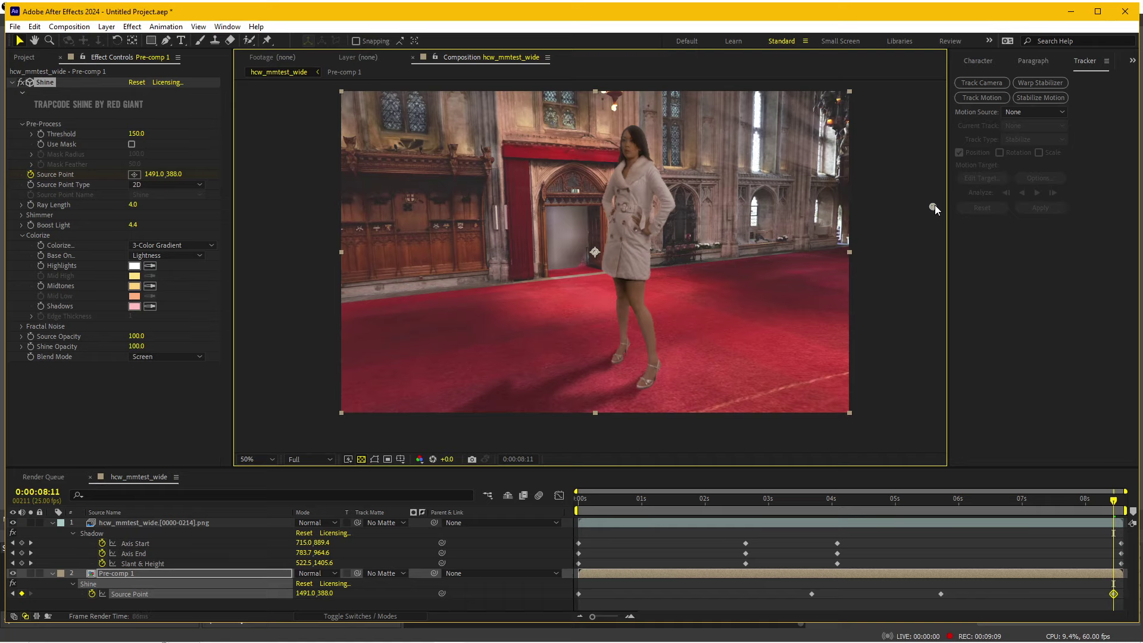
left_click_drag(1015, 498, 607, 480)
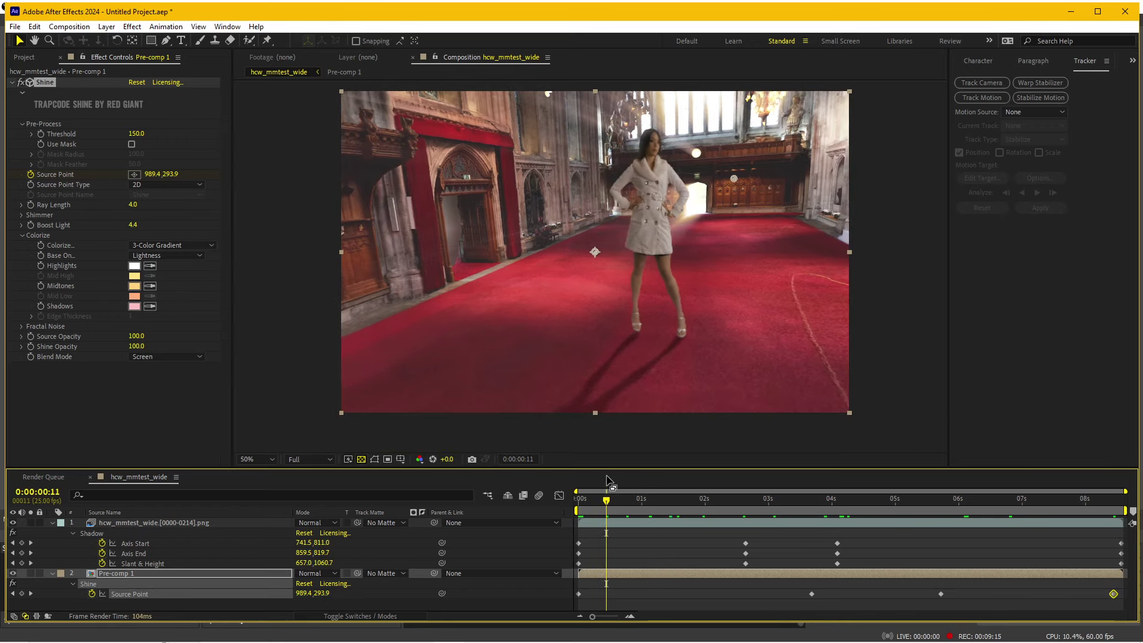
key("apostrophe")
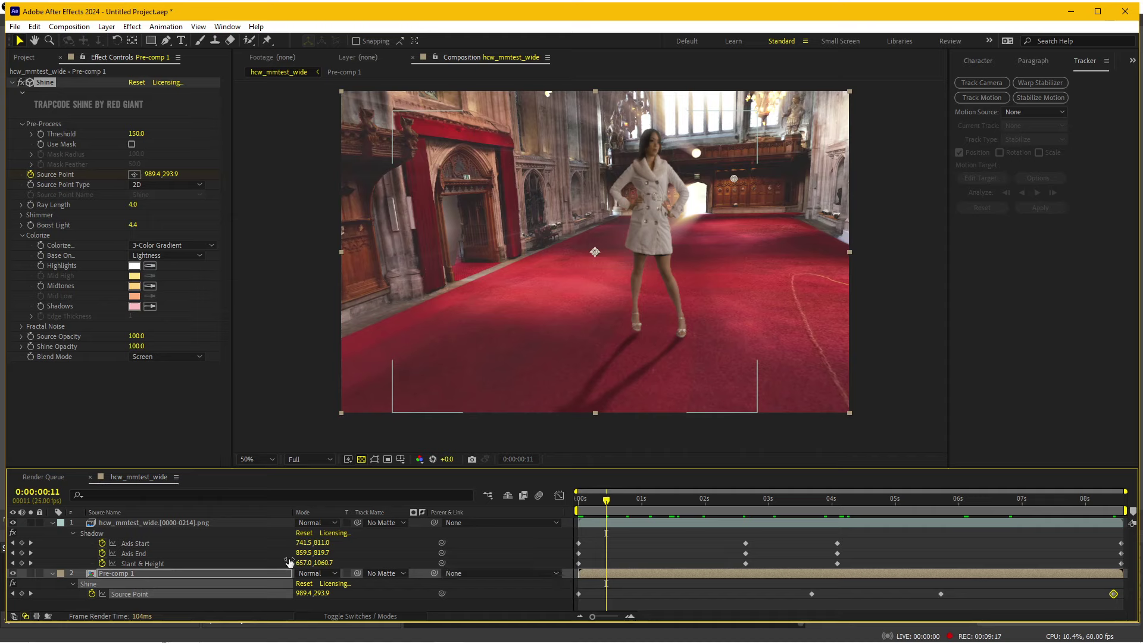
left_click(129, 572)
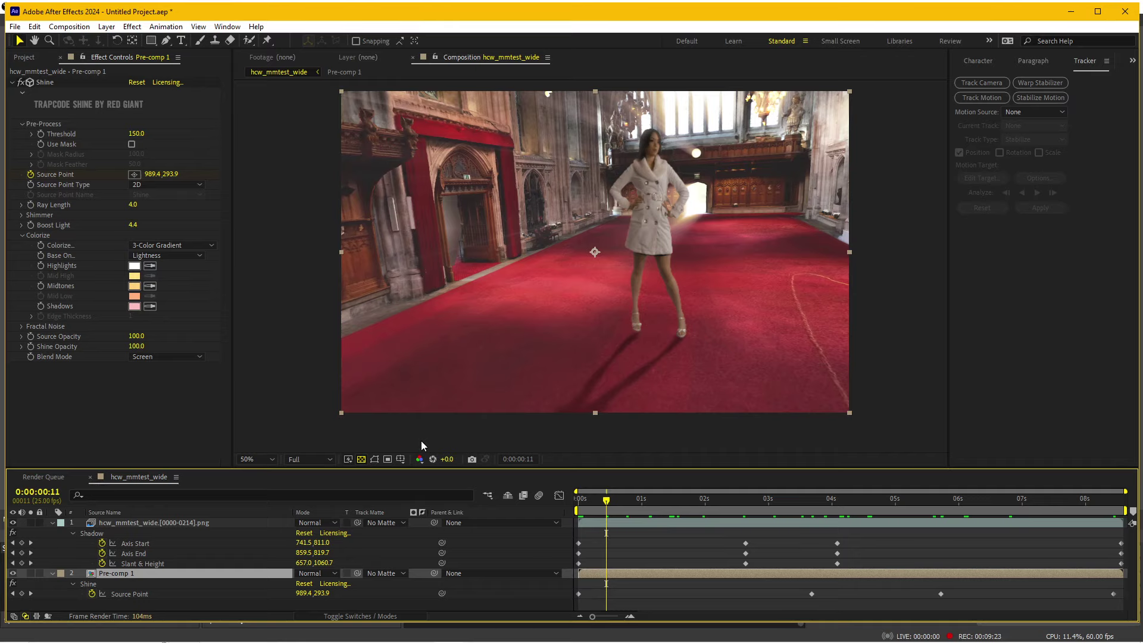
- Open Pre-comp 1 and select only its Group 1 Null layer
double_click(141, 573)
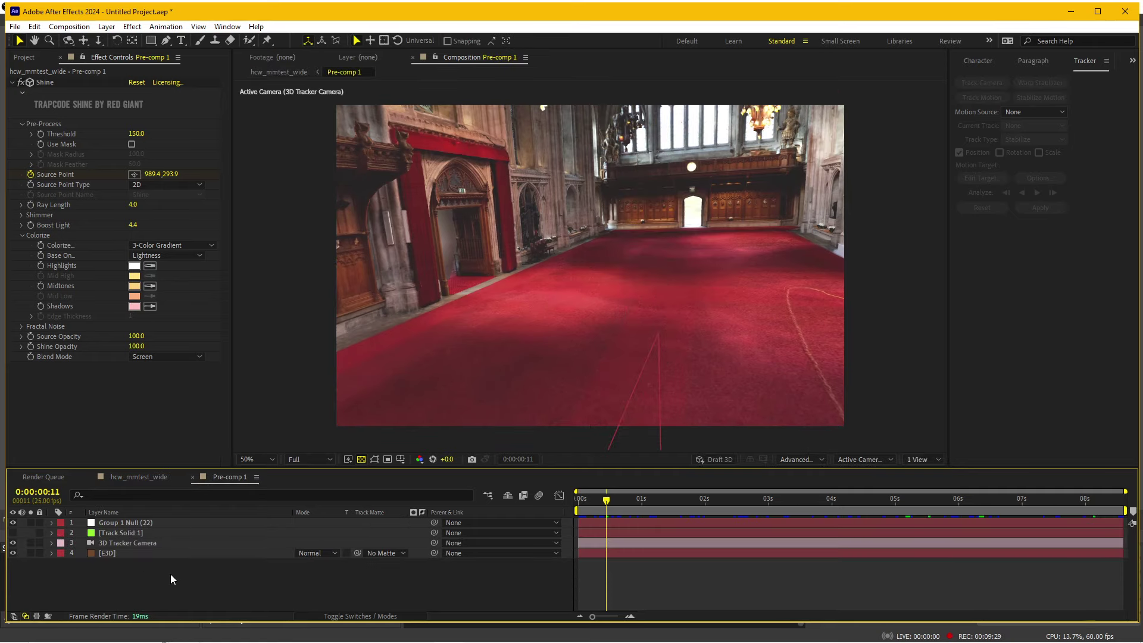
left_click_drag(159, 580, 142, 519)
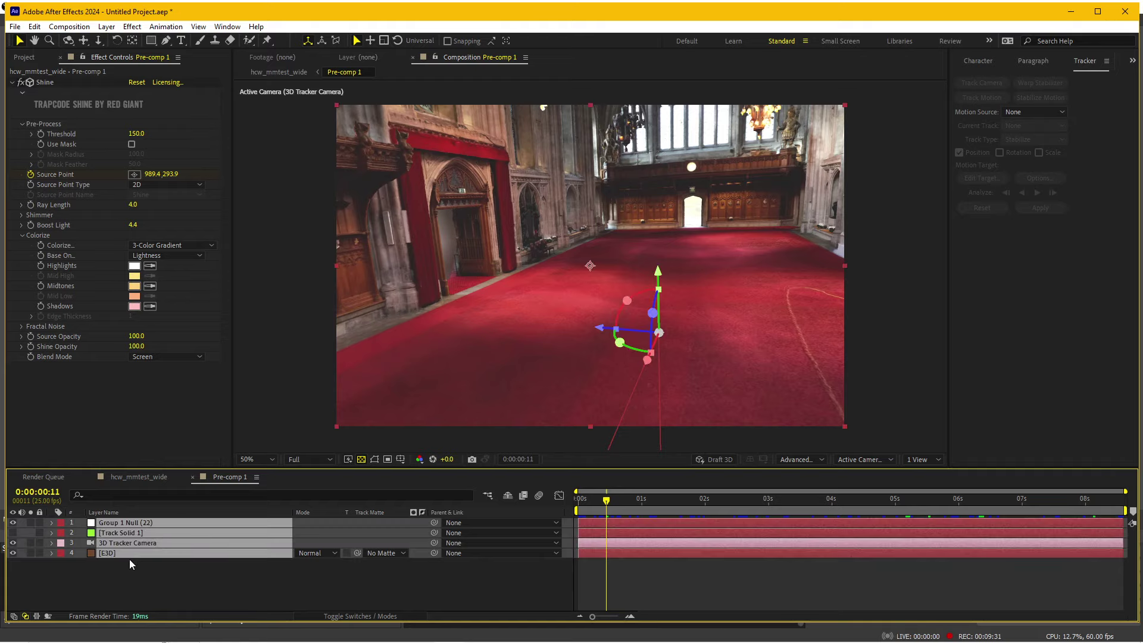
left_click(130, 564)
left_click(127, 518)
- Add an adjustment layer with Blace Depth Scanner, viewed at 0:00:01:15
left_click(106, 27)
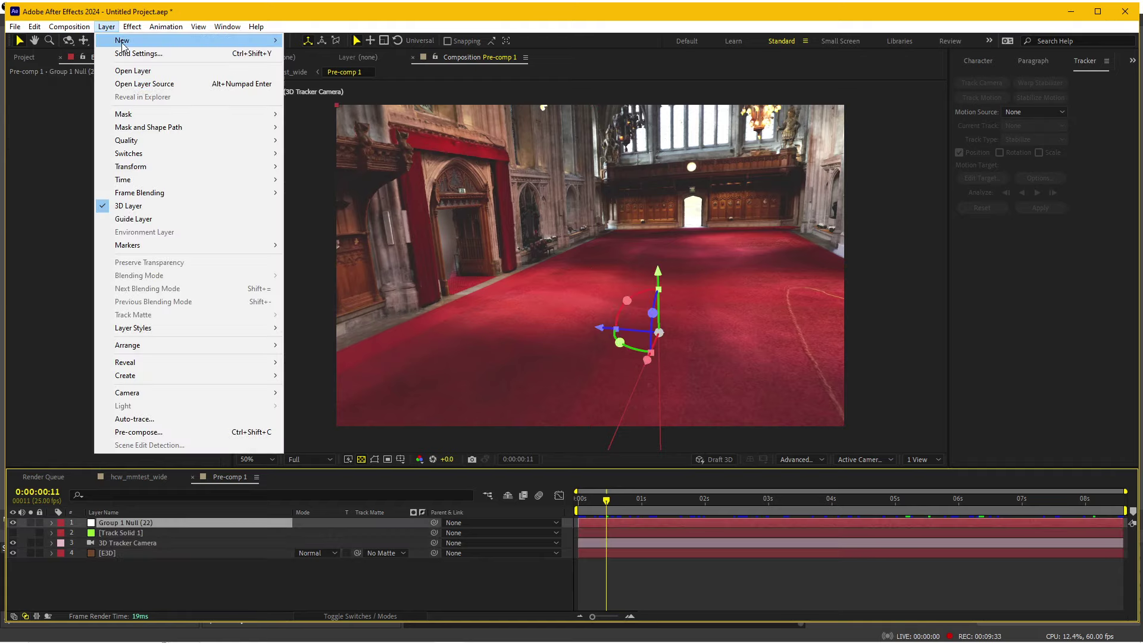
mouse_move(122, 45)
left_click(321, 119)
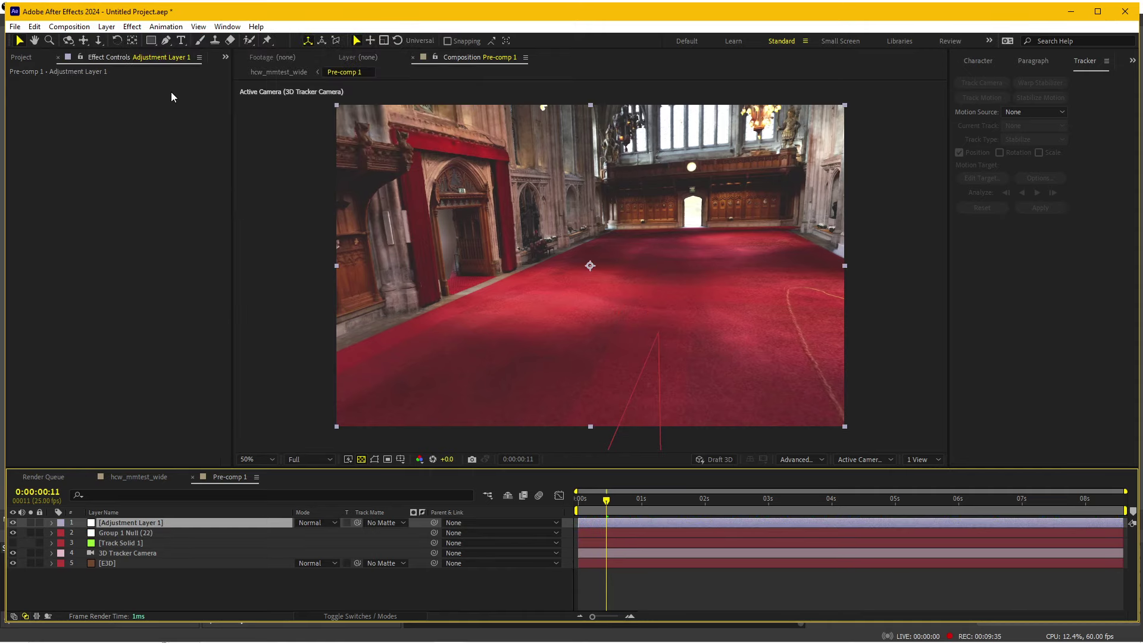
left_click(132, 26)
mouse_move(225, 395)
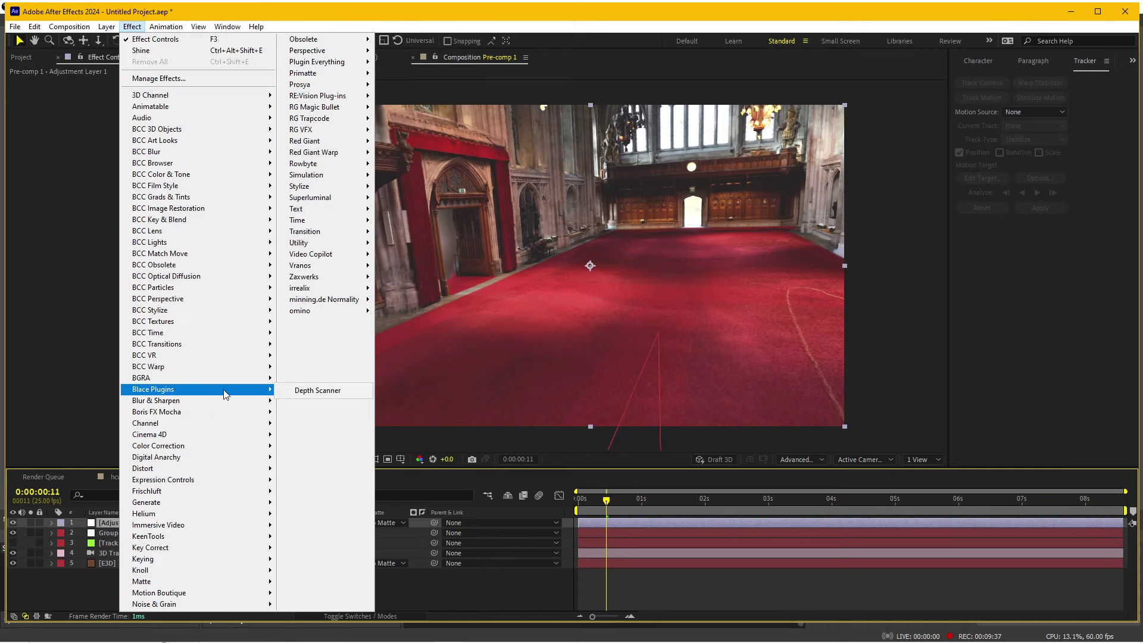
left_click(304, 391)
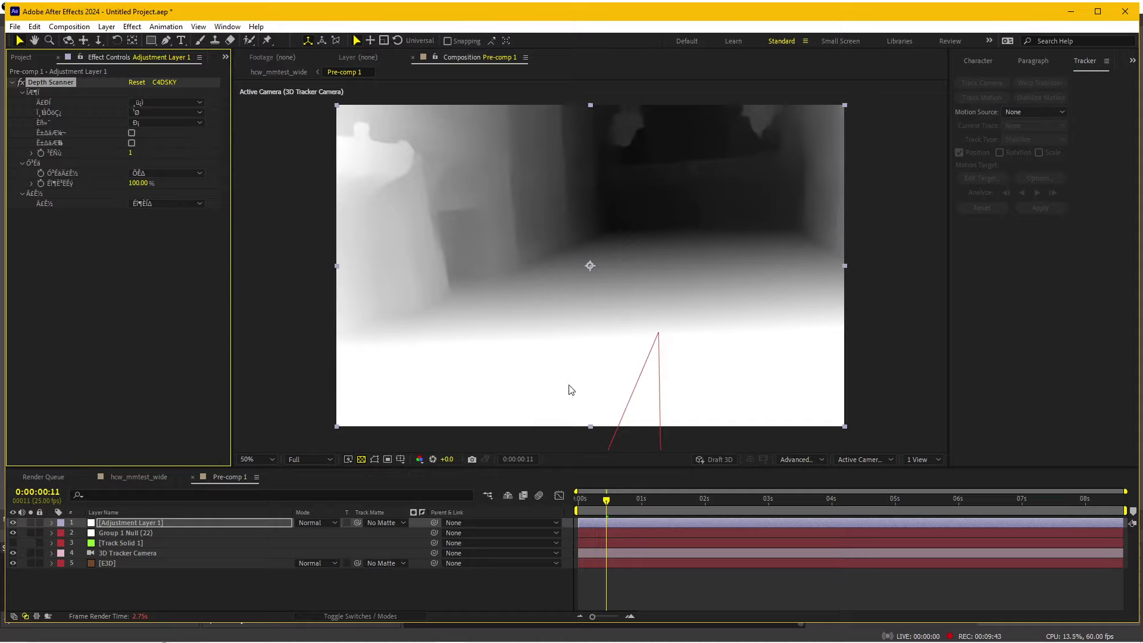
left_click(680, 499)
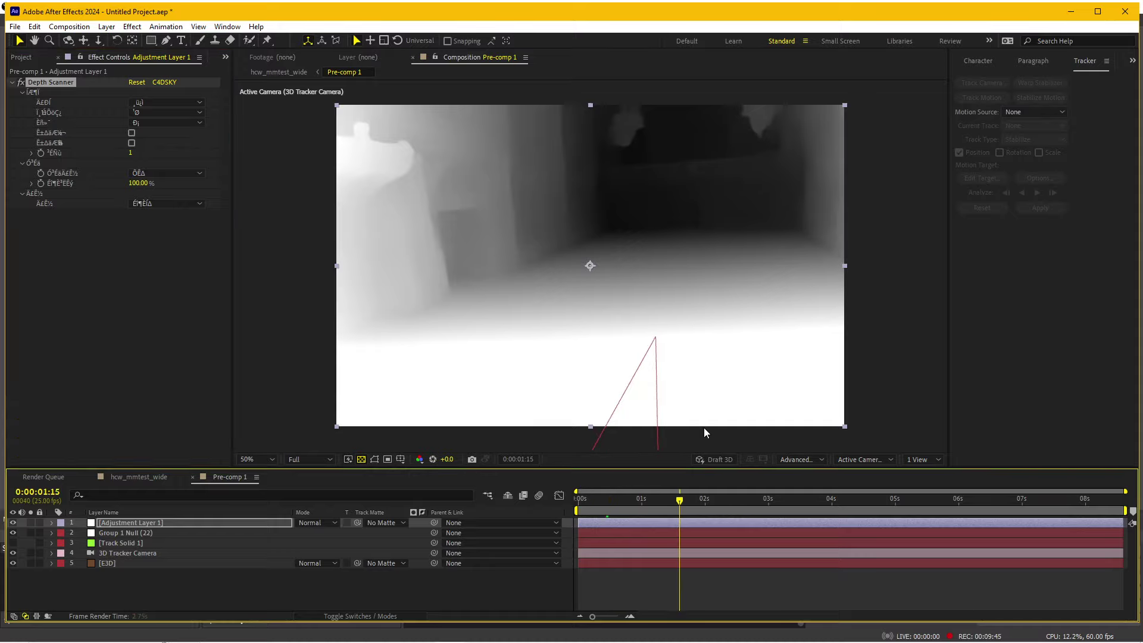
- Add Pre-comp 1 to the Render Queue as a JPEG Sequence and hide Adjustment Layer 1
left_click(69, 27)
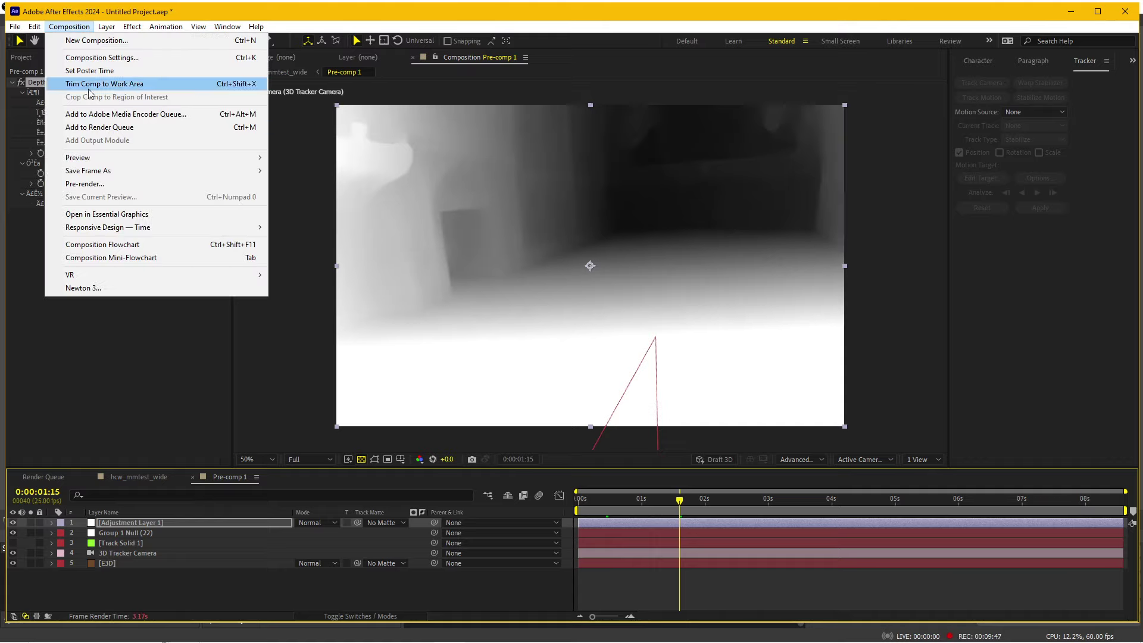
left_click(105, 129)
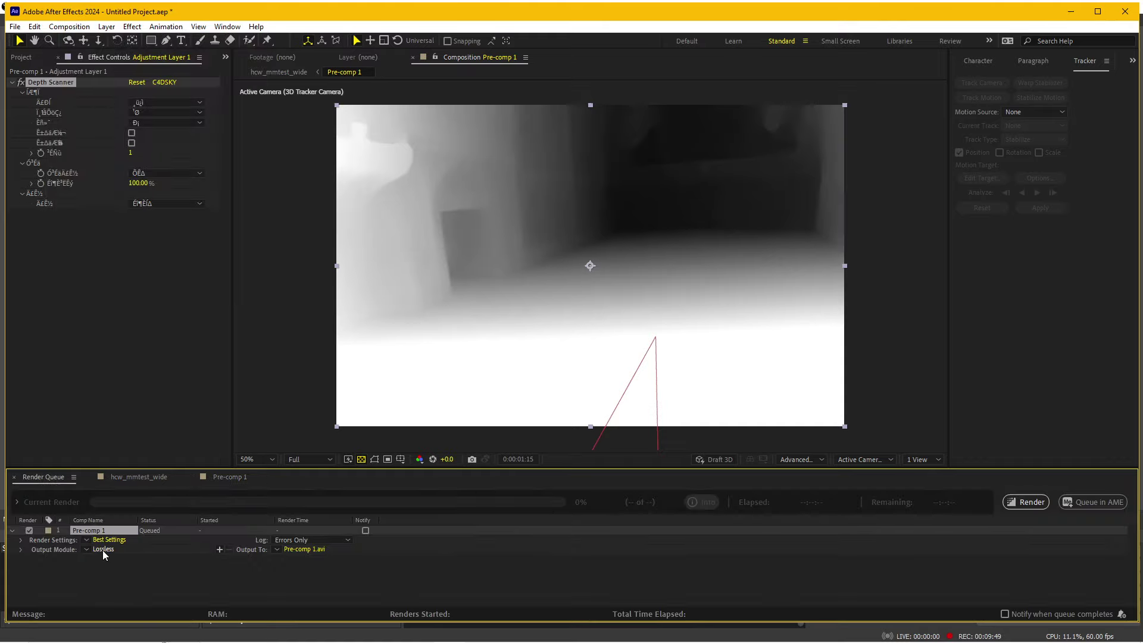
left_click(102, 548)
left_click(499, 153)
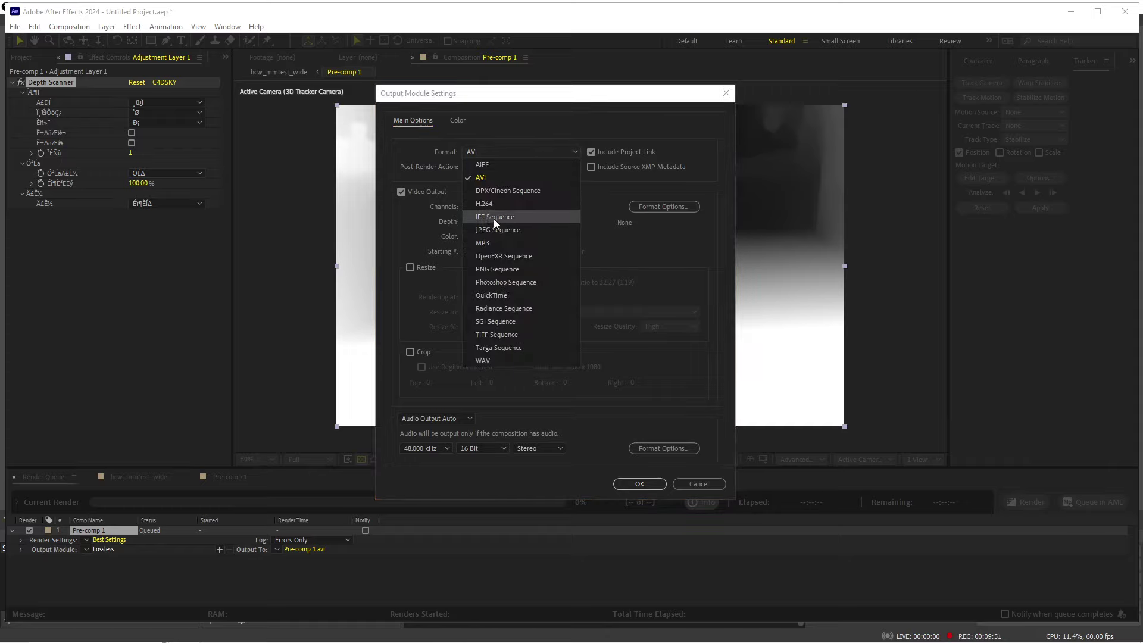
left_click(494, 230)
left_click(657, 485)
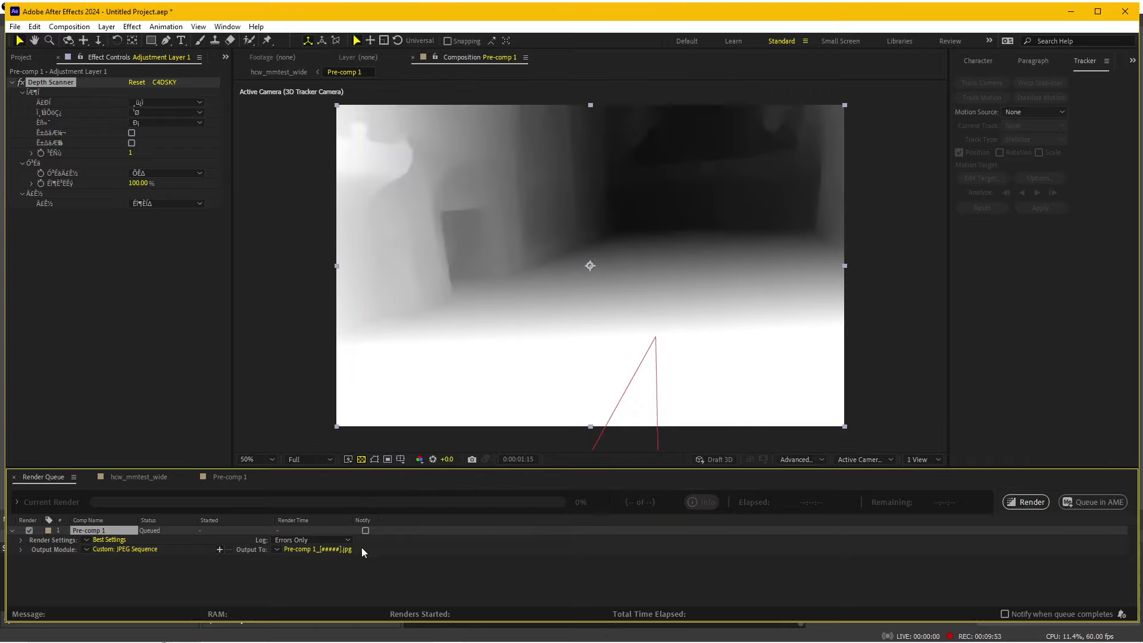
left_click(226, 477)
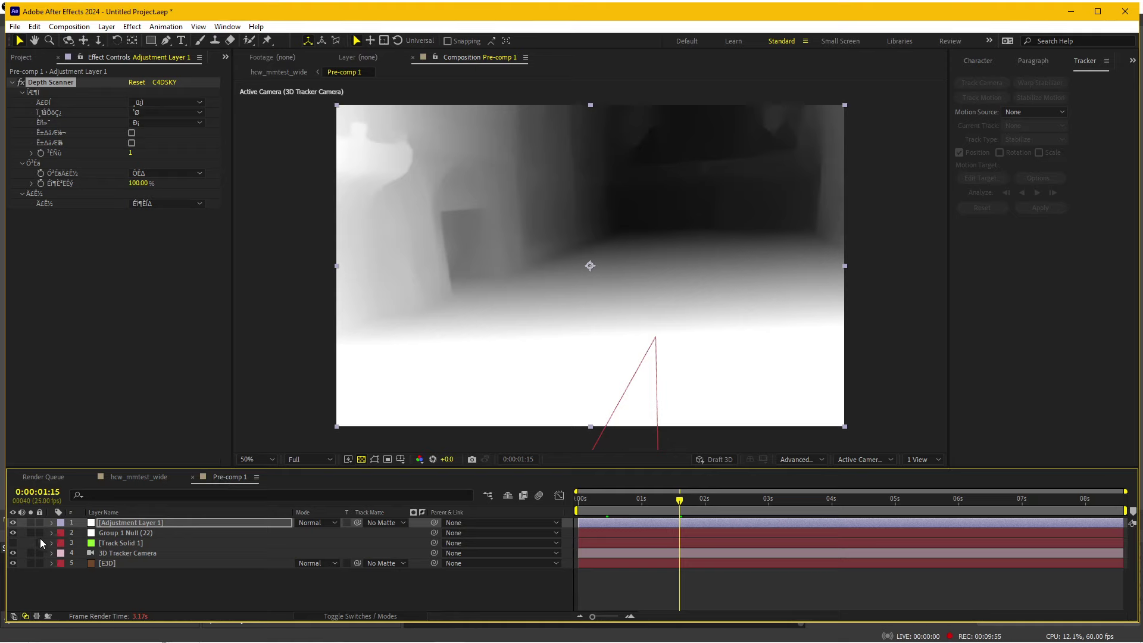
left_click(13, 523)
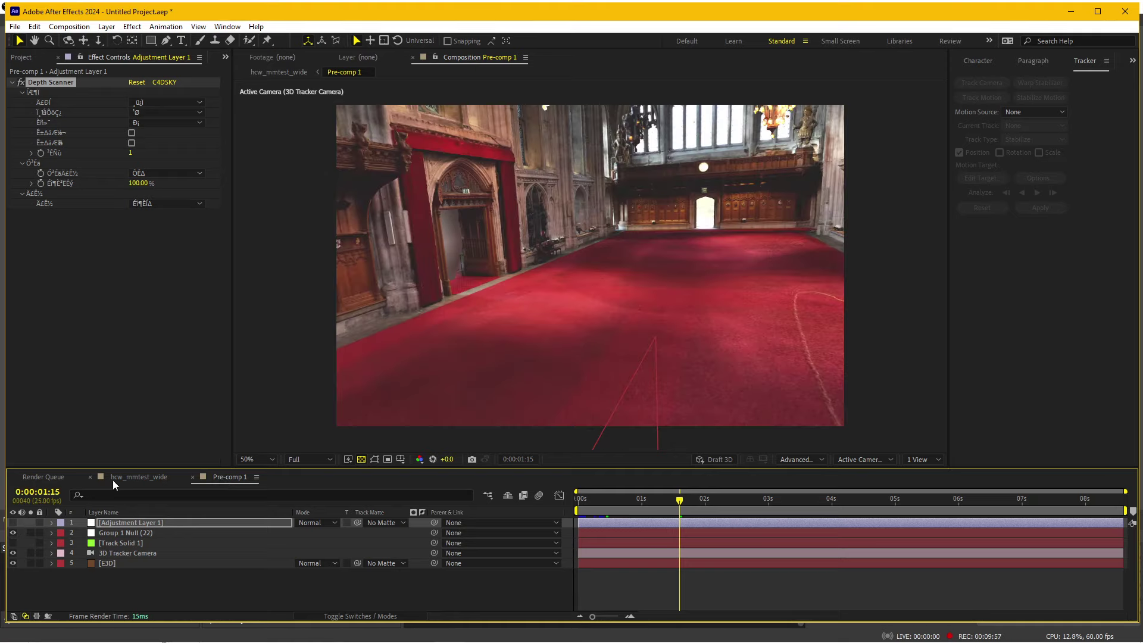
left_click(128, 474)
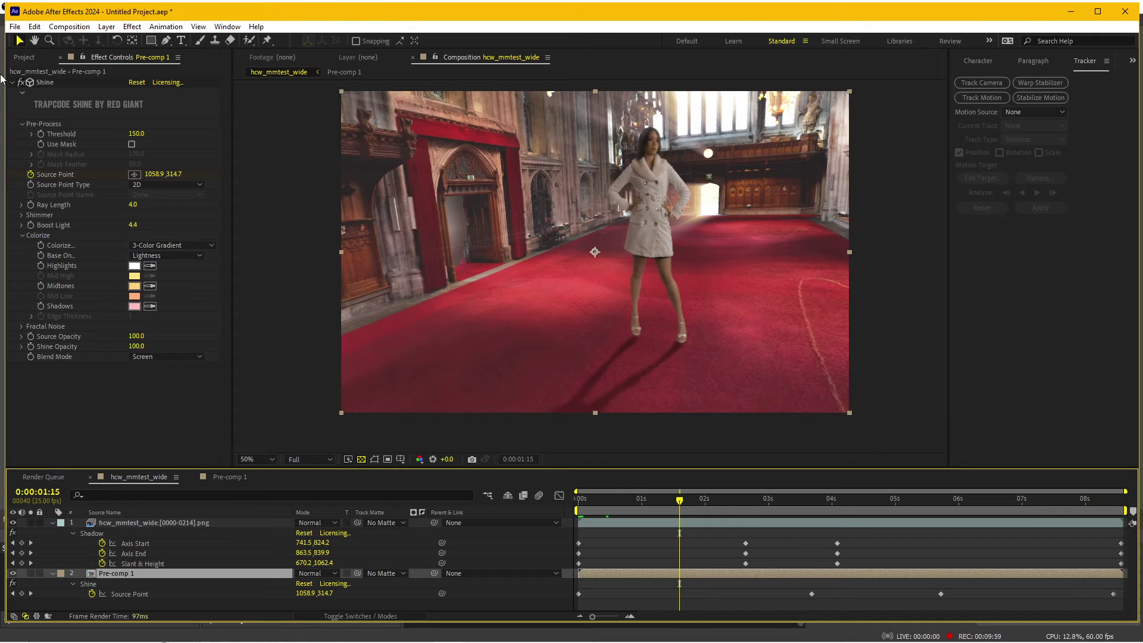
left_click(26, 59)
double_click(55, 224)
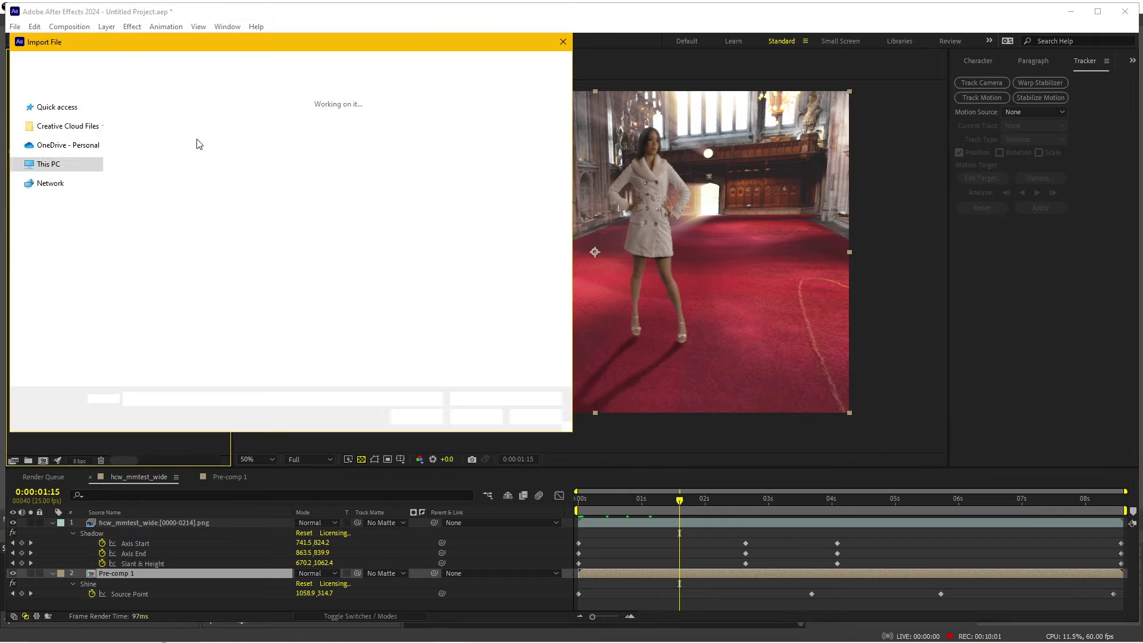
left_click(195, 61)
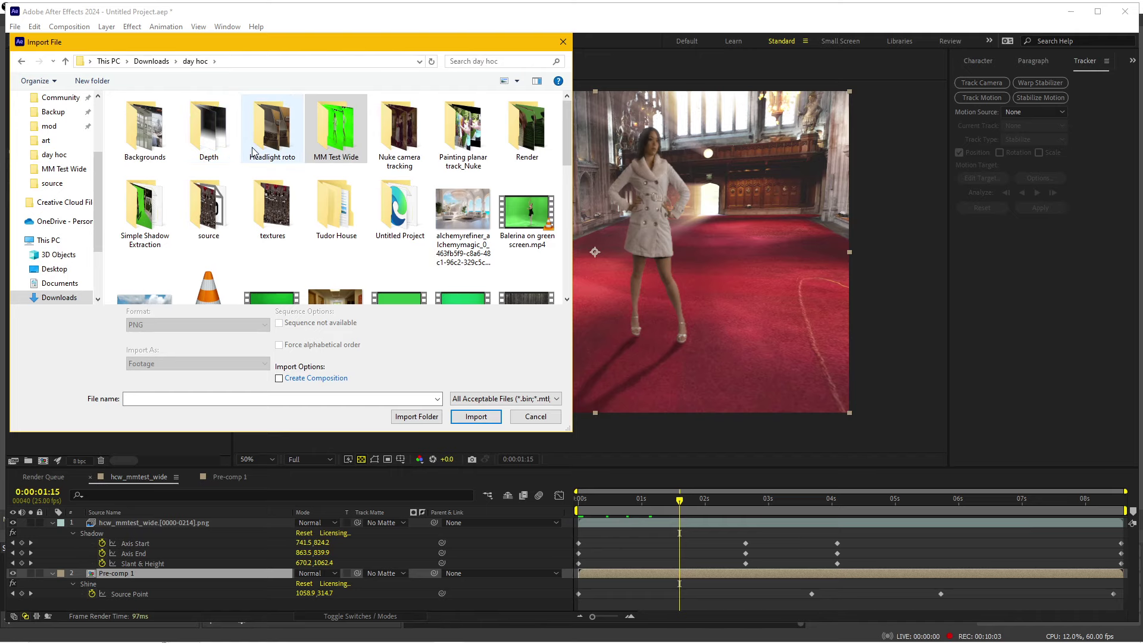
double_click(196, 130)
double_click(144, 127)
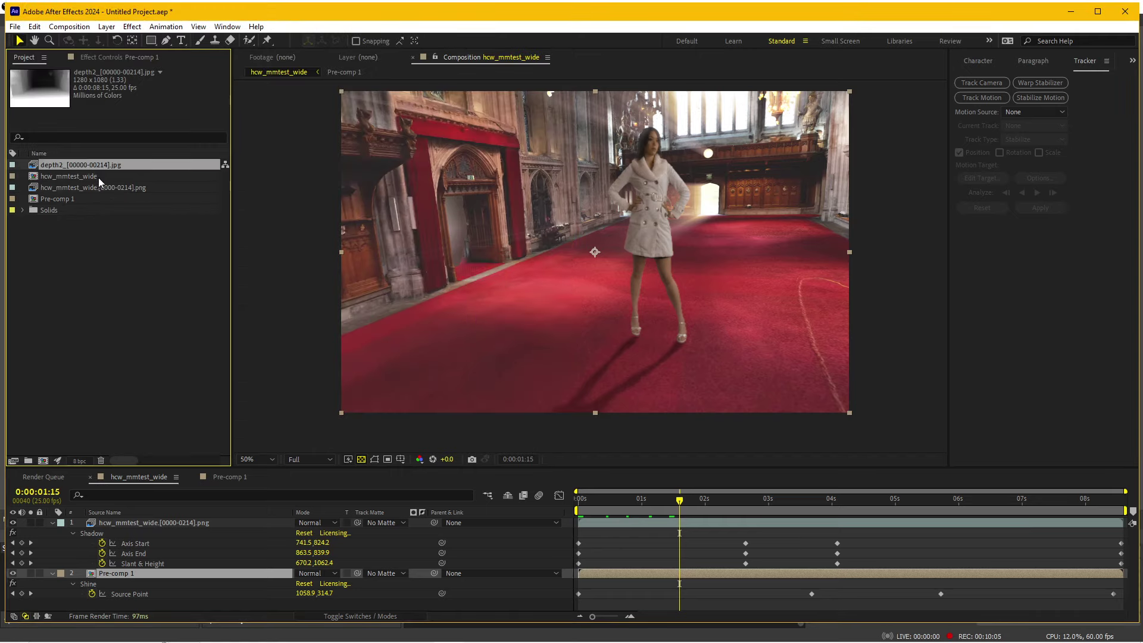
- Place the depth2 sequence in hcw_mmtest_wide below the woman's layer and hide it
left_click_drag(87, 165, 148, 523)
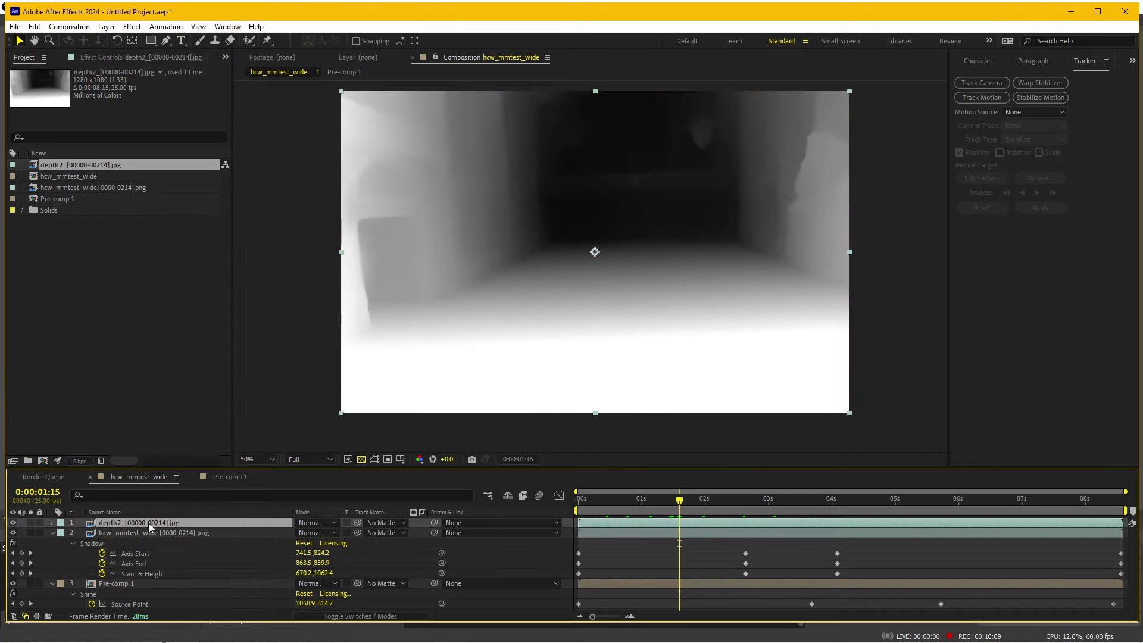
left_click_drag(148, 523, 154, 580)
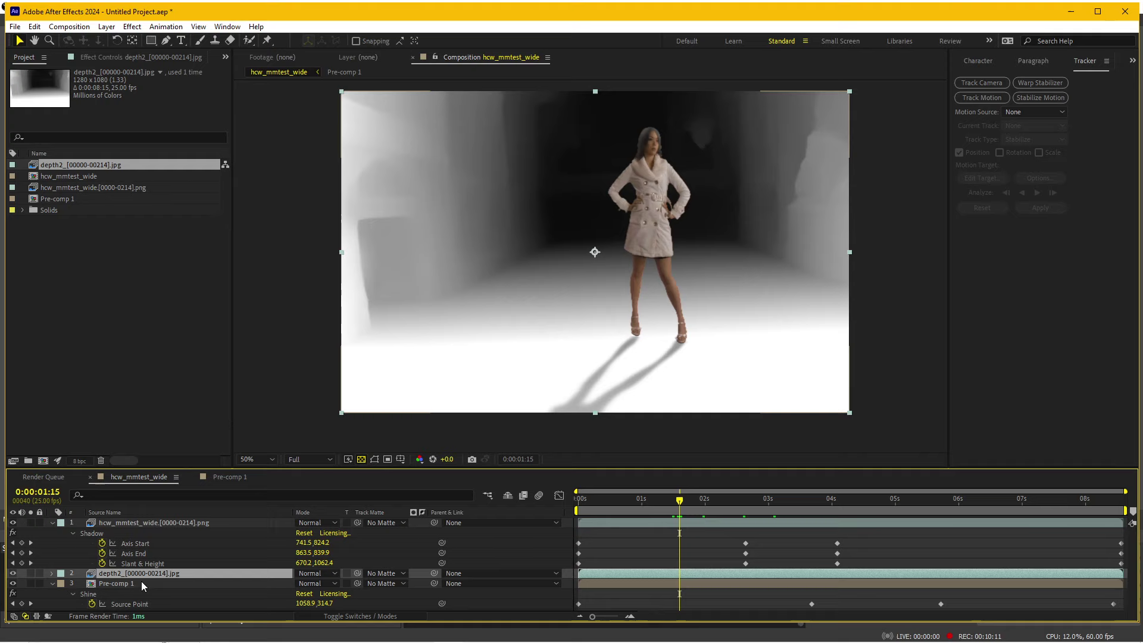
left_click(126, 581)
left_click(13, 572)
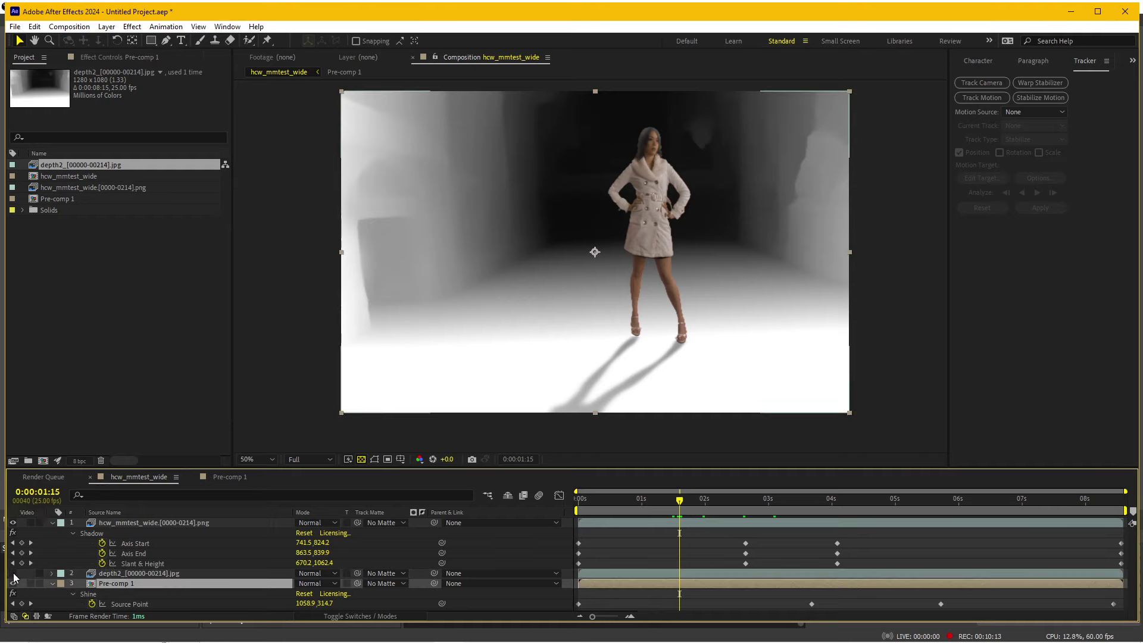
left_click(106, 27)
- Add an adjustment layer above Pre-comp 1 with Tint mapping black to a grey
mouse_move(210, 46)
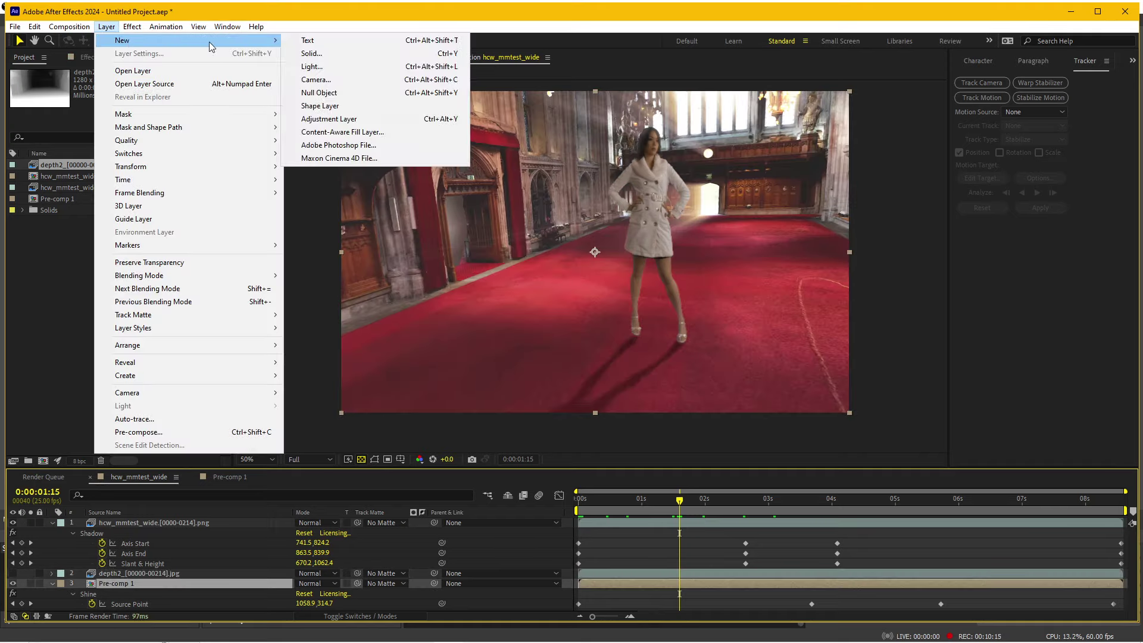
left_click(329, 119)
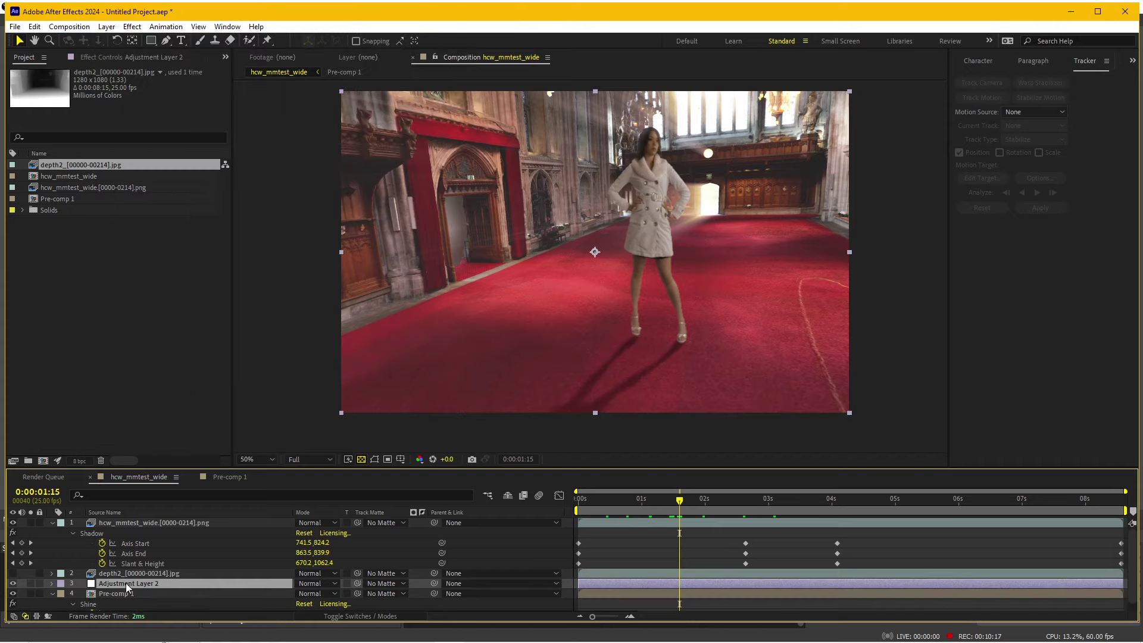
left_click(132, 27)
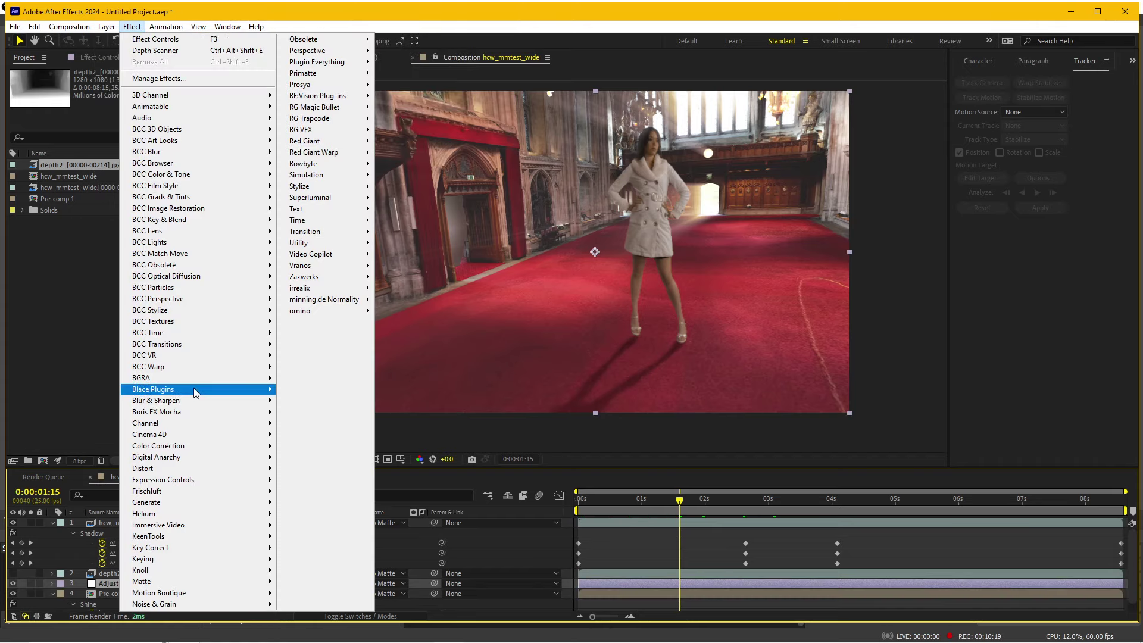
mouse_move(209, 446)
left_click(324, 596)
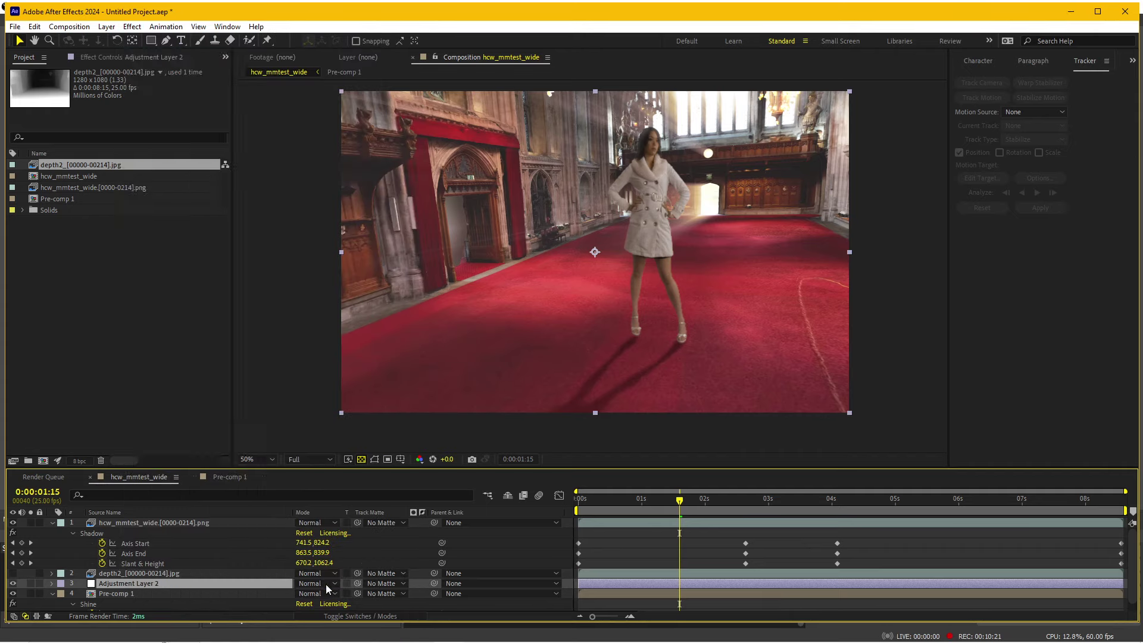
left_click(134, 92)
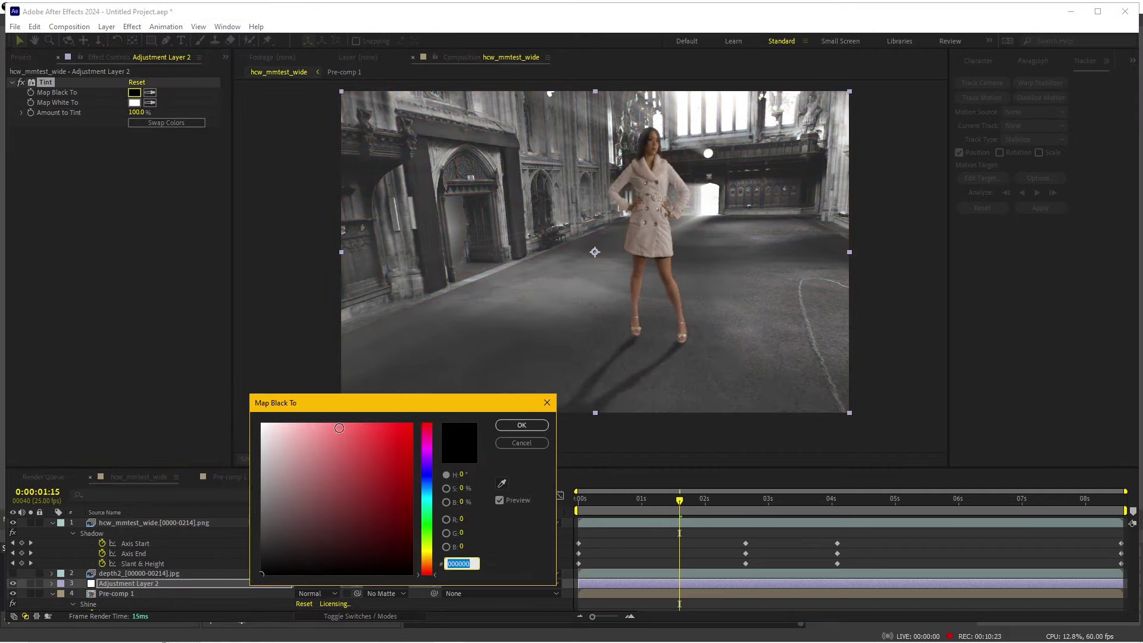
left_click_drag(288, 471, 212, 503)
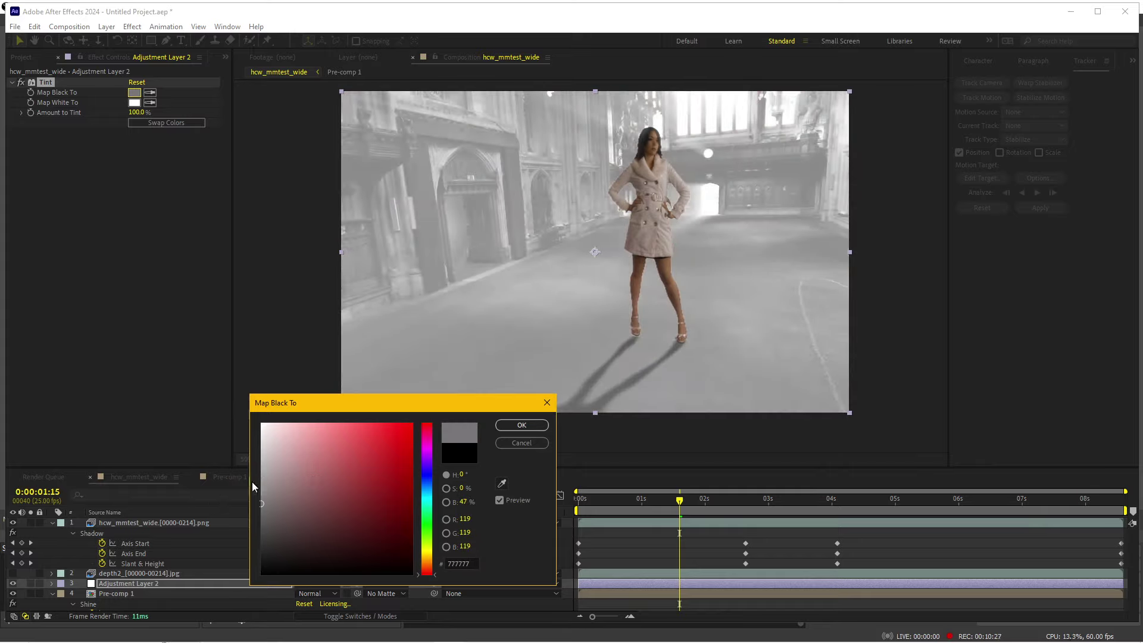
left_click(522, 425)
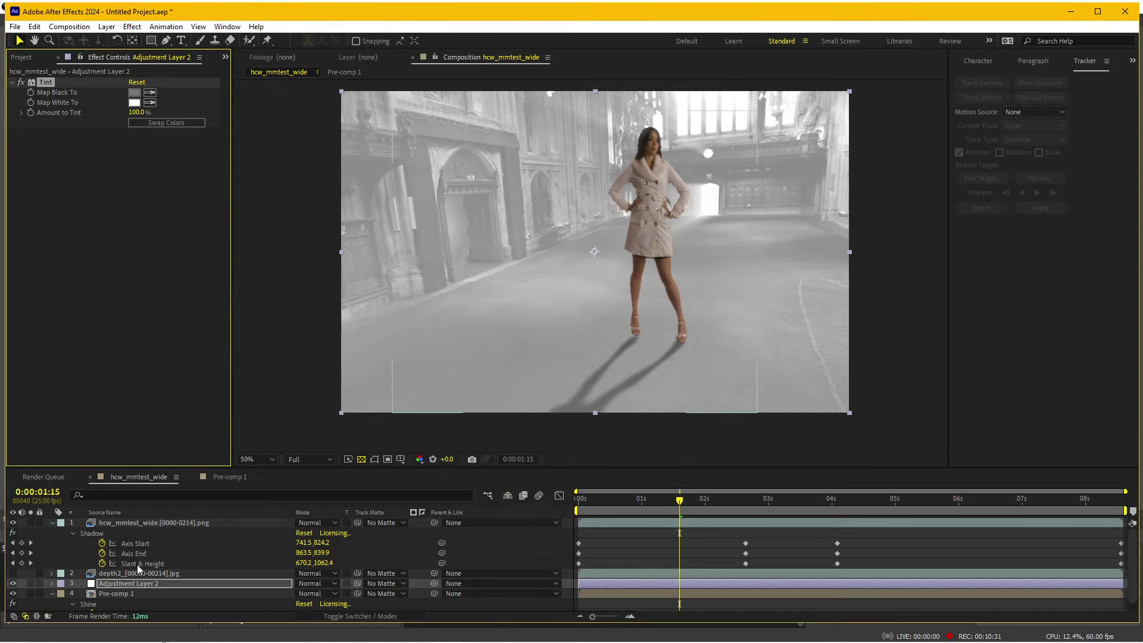
- Matte the tint layer with inverted luma of depth2 and set Amount to Tint to 66%
left_click(370, 584)
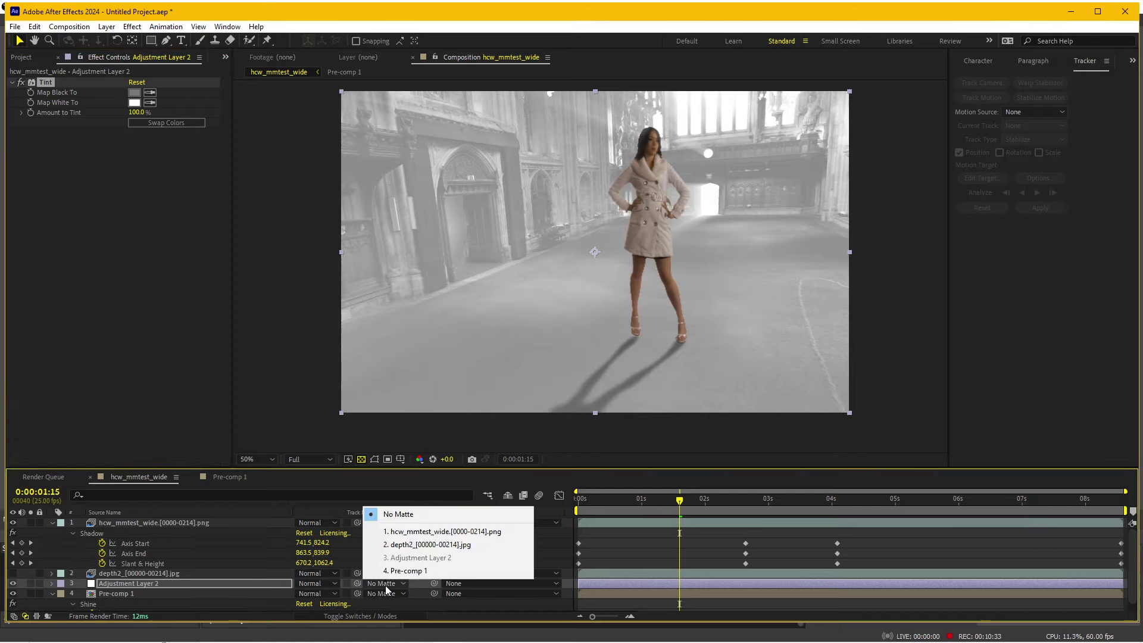
left_click(410, 543)
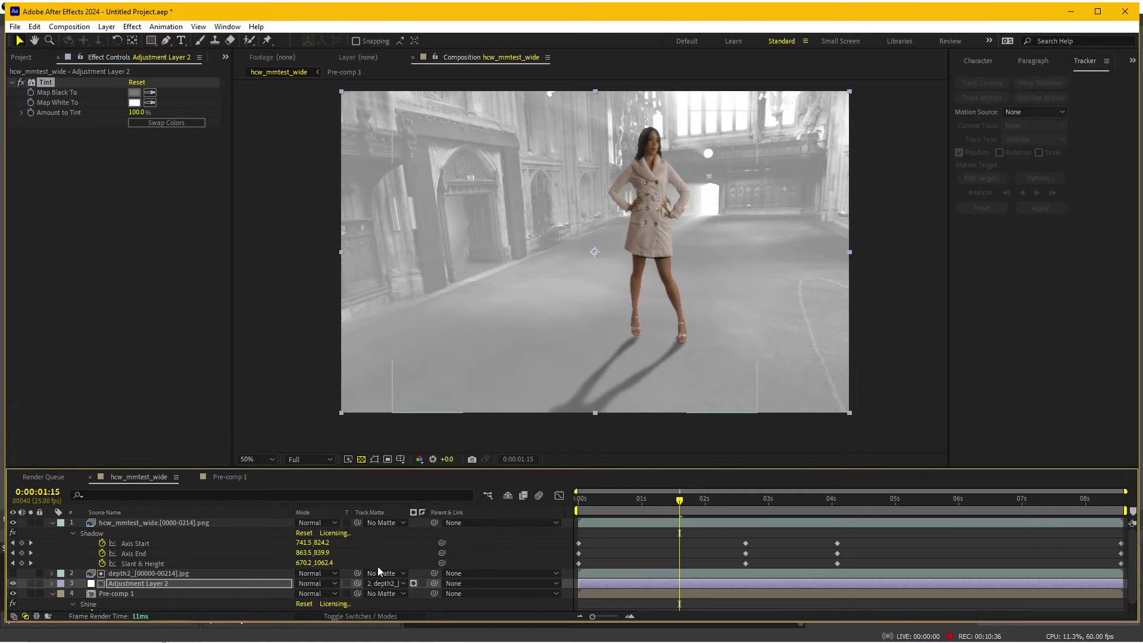
left_click(414, 583)
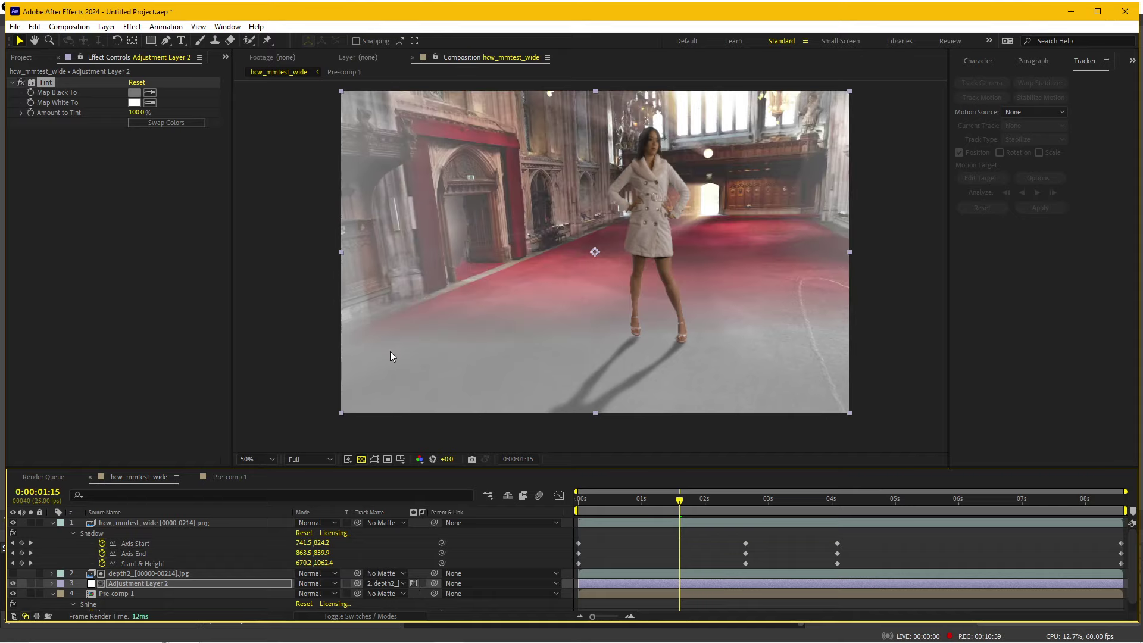
left_click(422, 584)
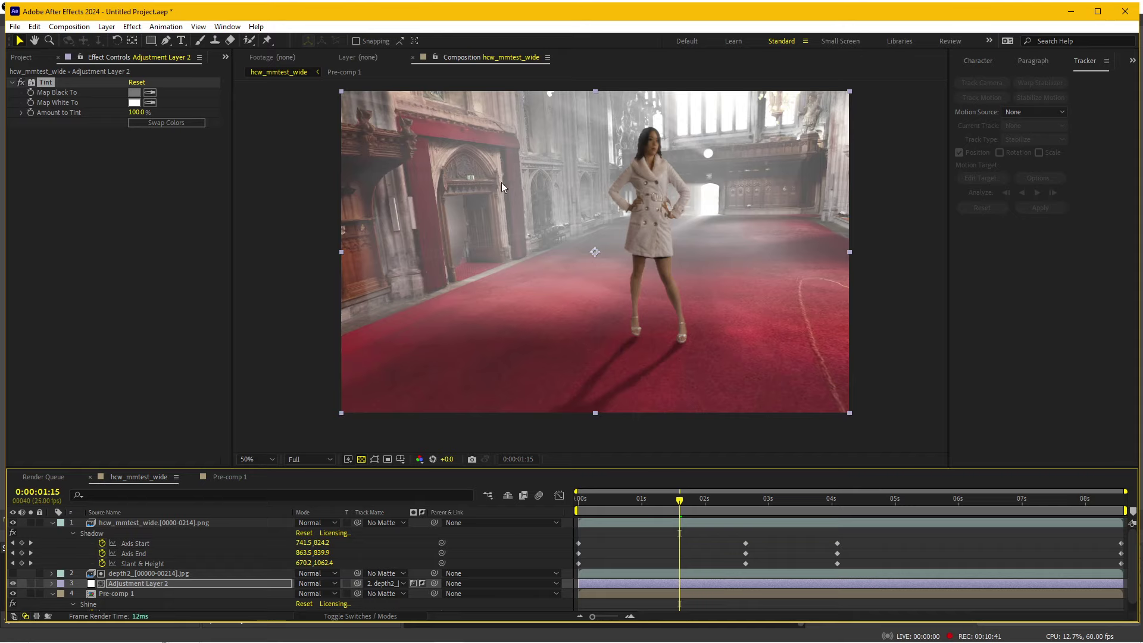
left_click_drag(136, 112, 121, 116)
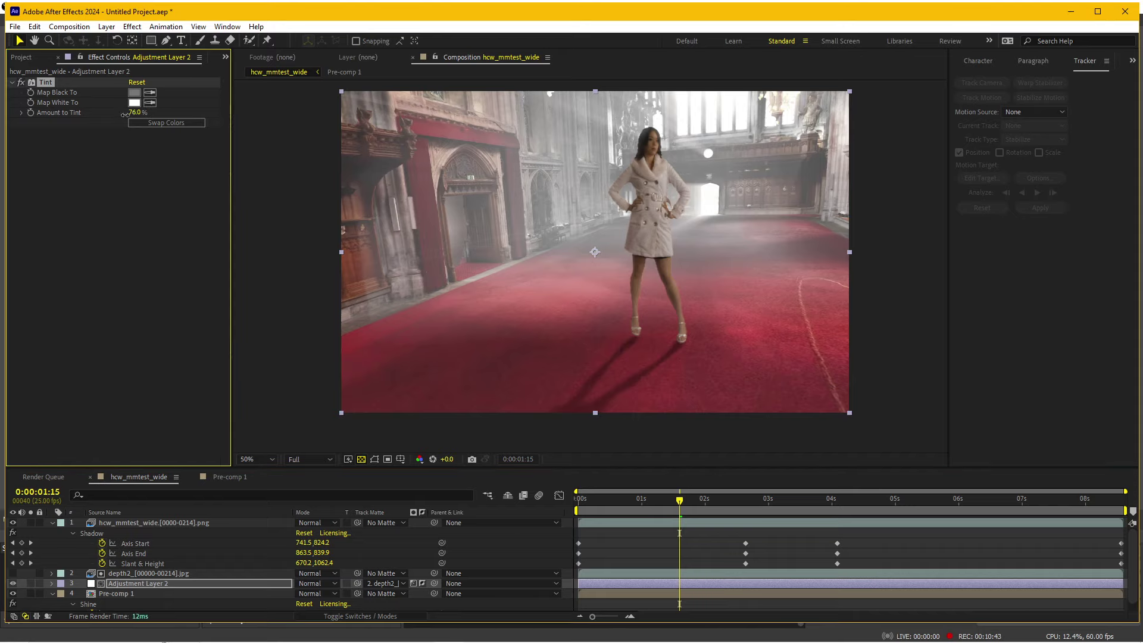
left_click_drag(690, 501, 813, 503)
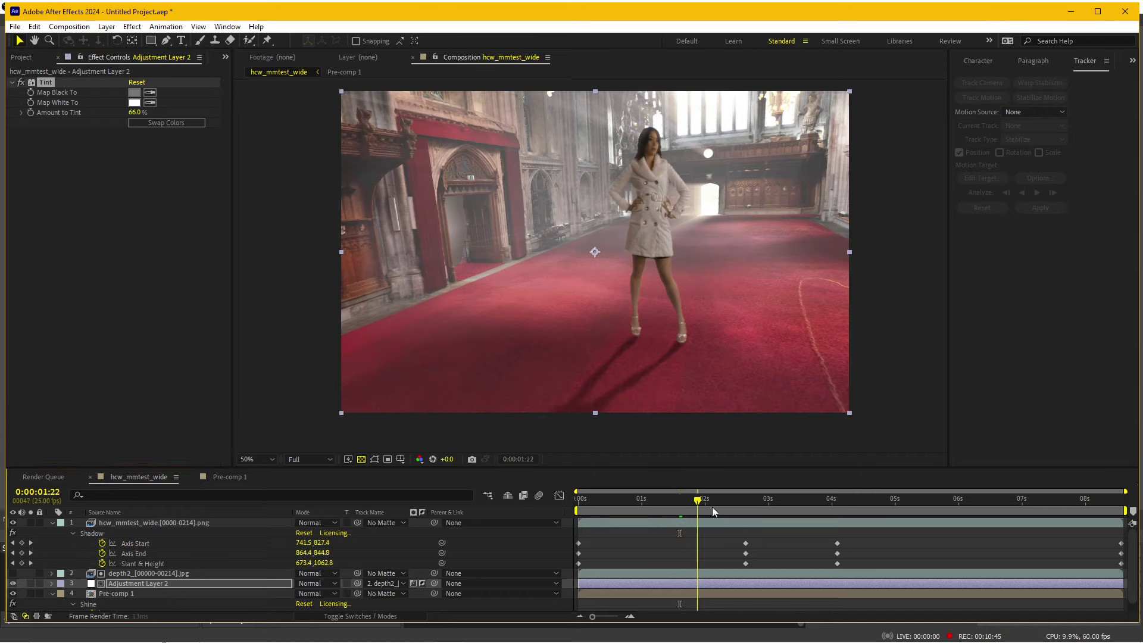
- Apply Hue/Saturation to Adjustment Layer 2 with Master Lightness 31 and preview the brighter fog
left_click(621, 523)
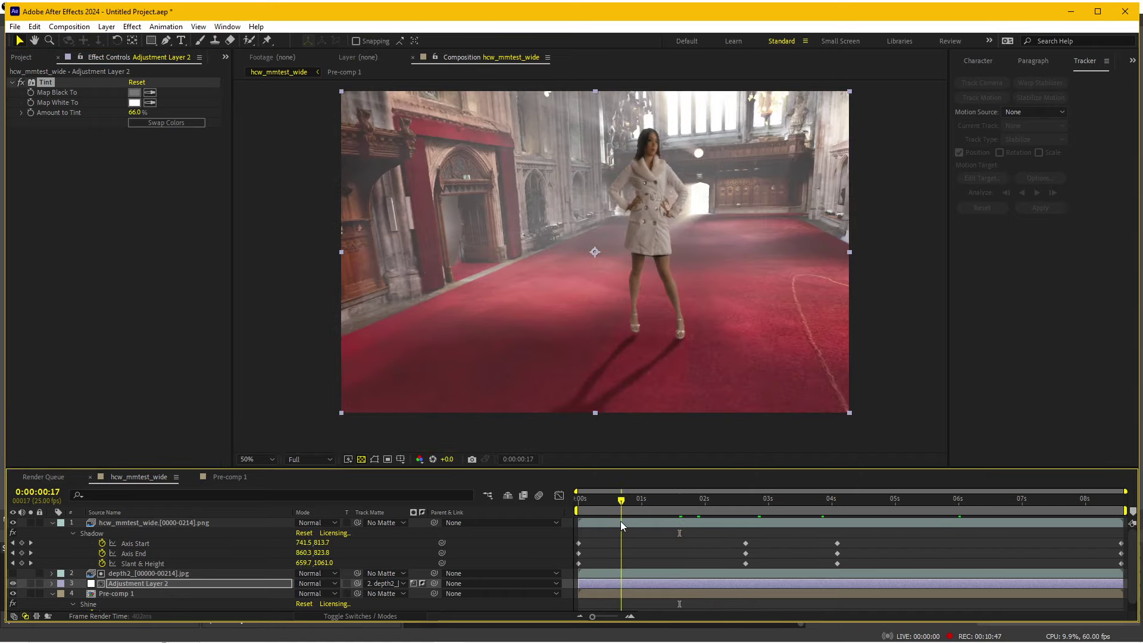
left_click(132, 27)
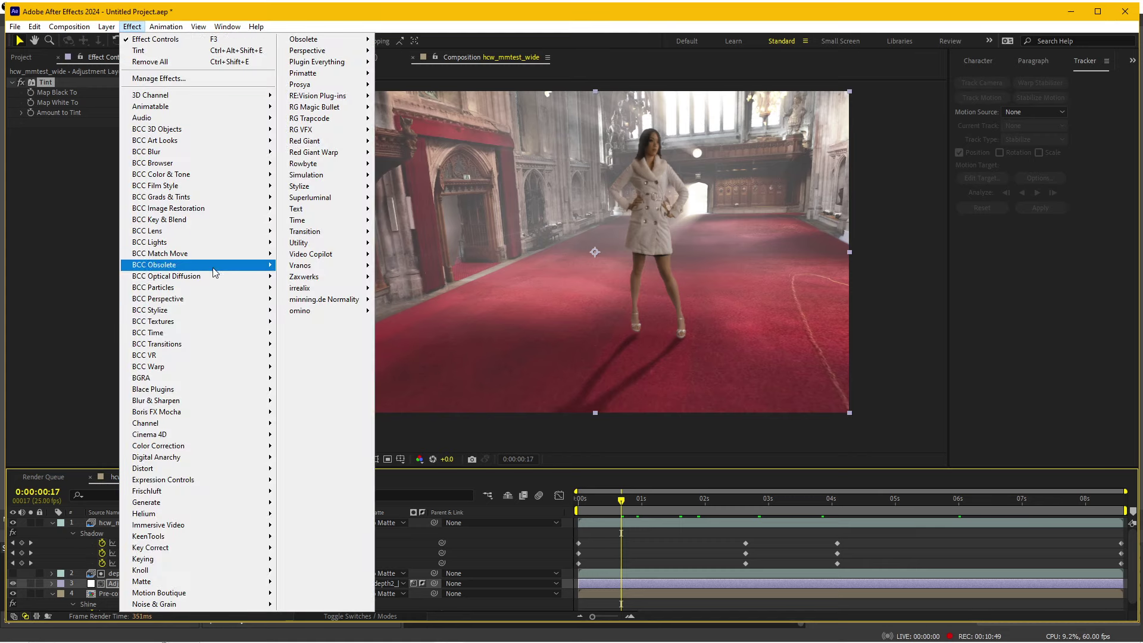
mouse_move(212, 444)
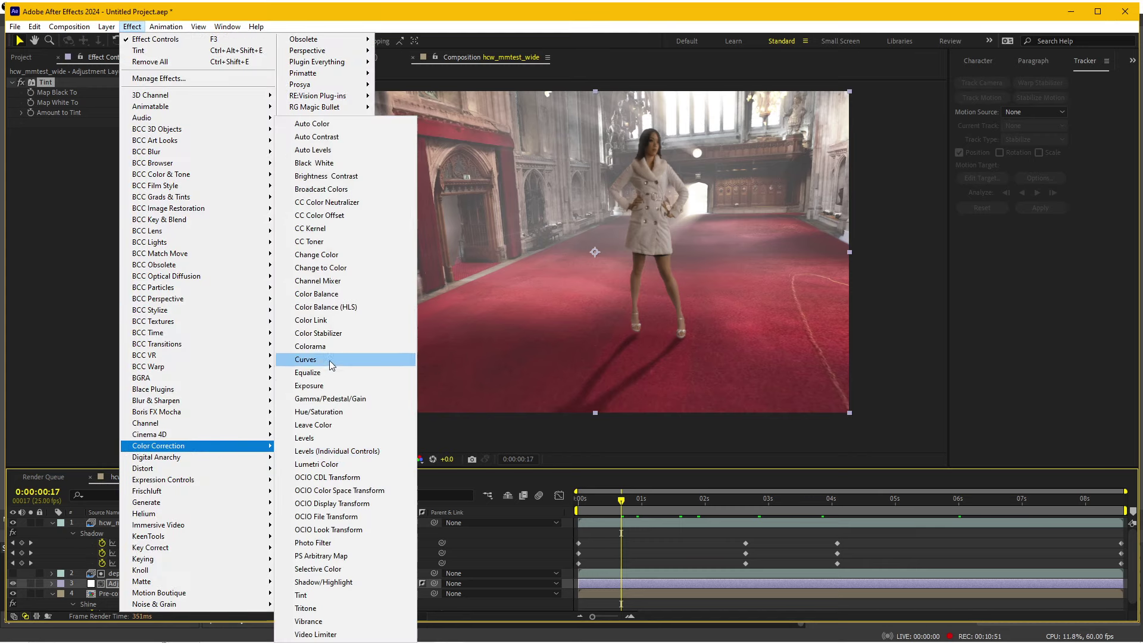
left_click(333, 411)
left_click_drag(124, 268, 150, 268)
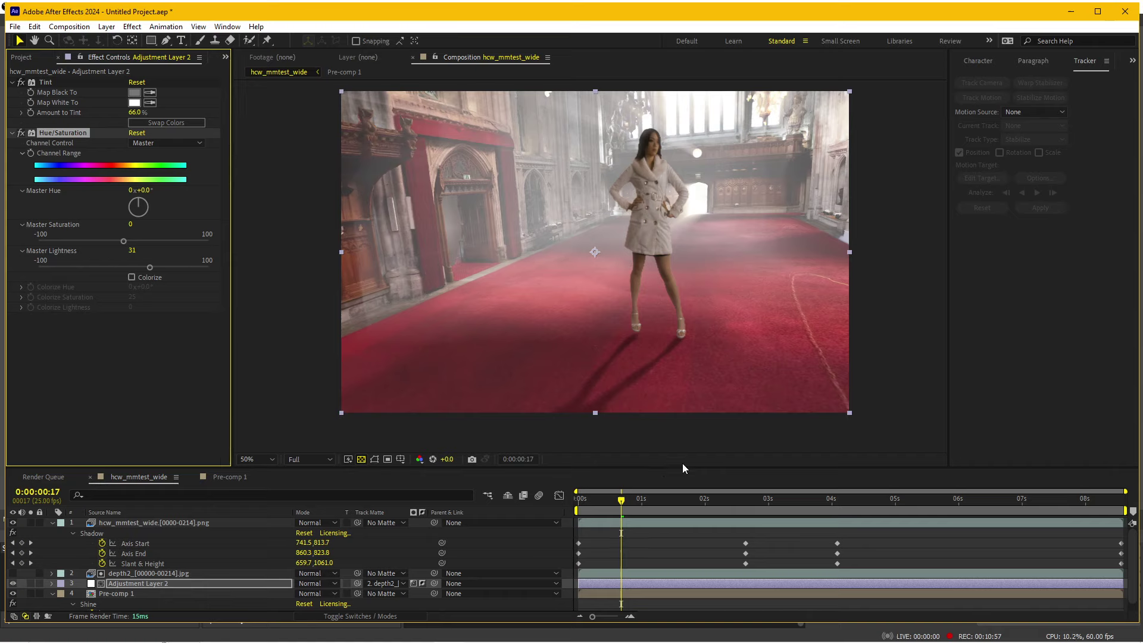
left_click_drag(675, 508, 547, 514)
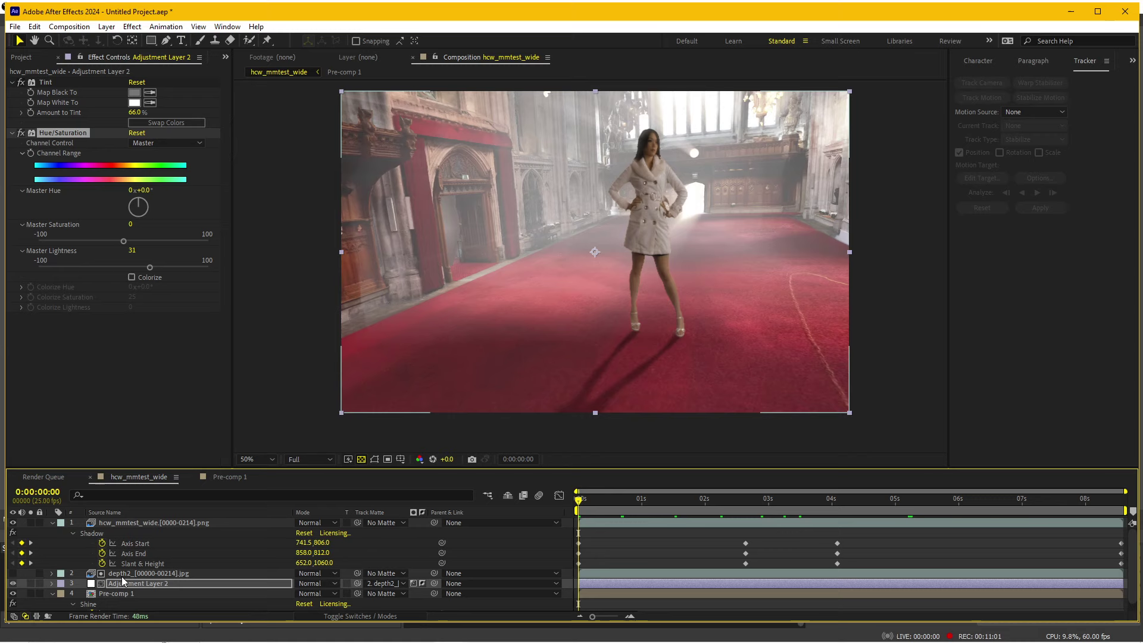
left_click(121, 575)
- Raise Light Wrap Brightness on hcw_mmtest_wide from 0.42 to 1.00 and preview later frames
left_click(138, 523)
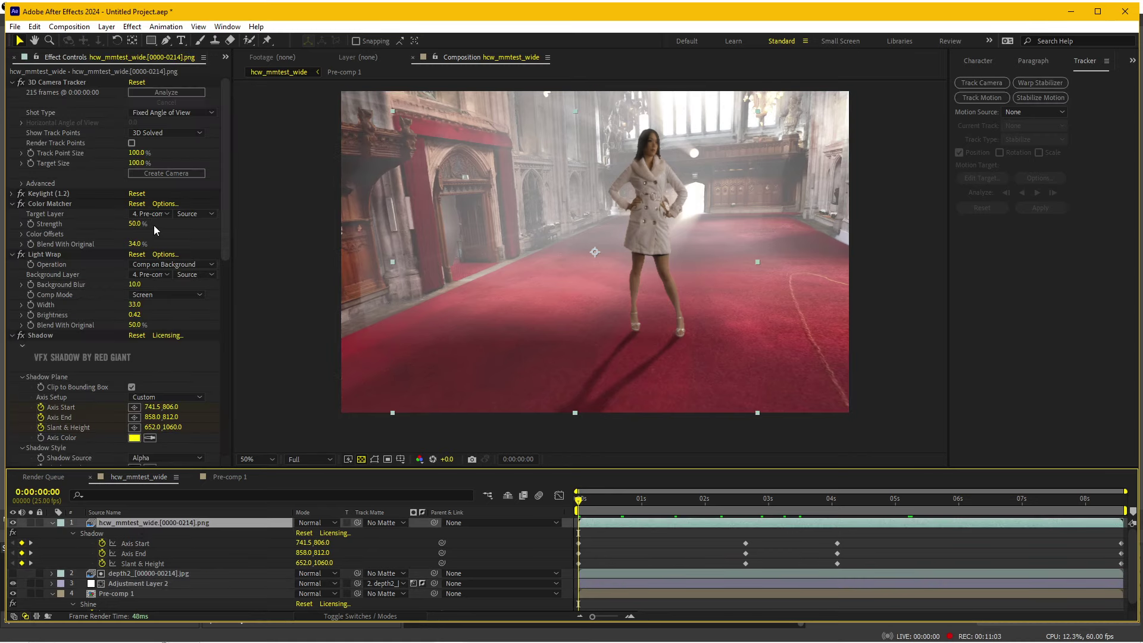
left_click(52, 256)
left_click_drag(132, 314, 172, 316)
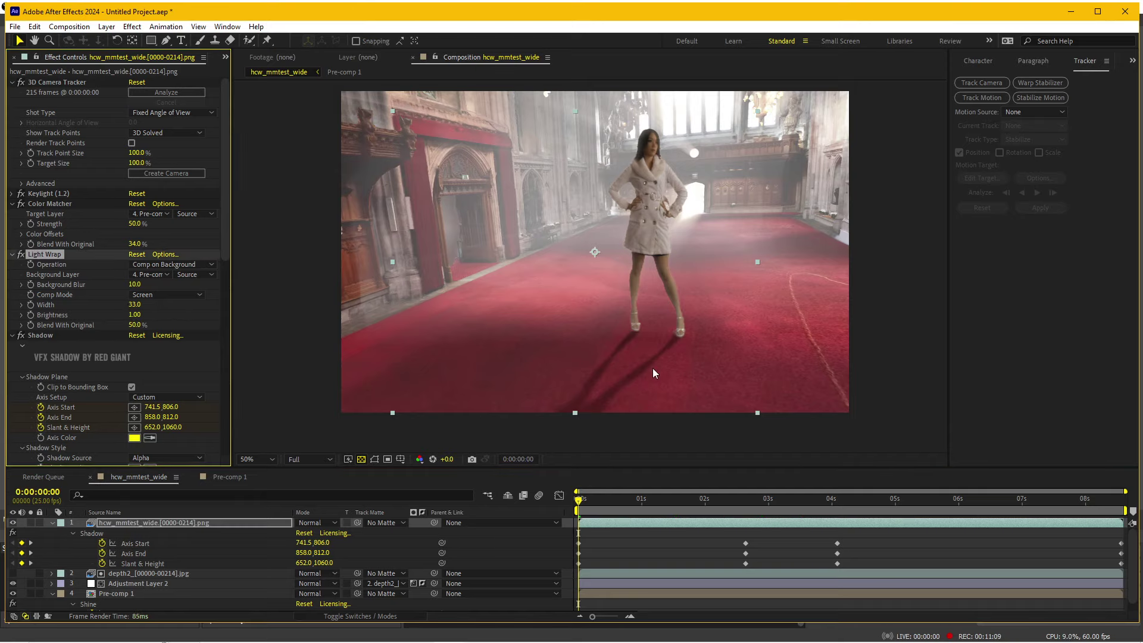
mouse_move(633, 500)
left_mouse_down()
mouse_move(931, 508)
mouse_move(576, 499)
left_mouse_up()
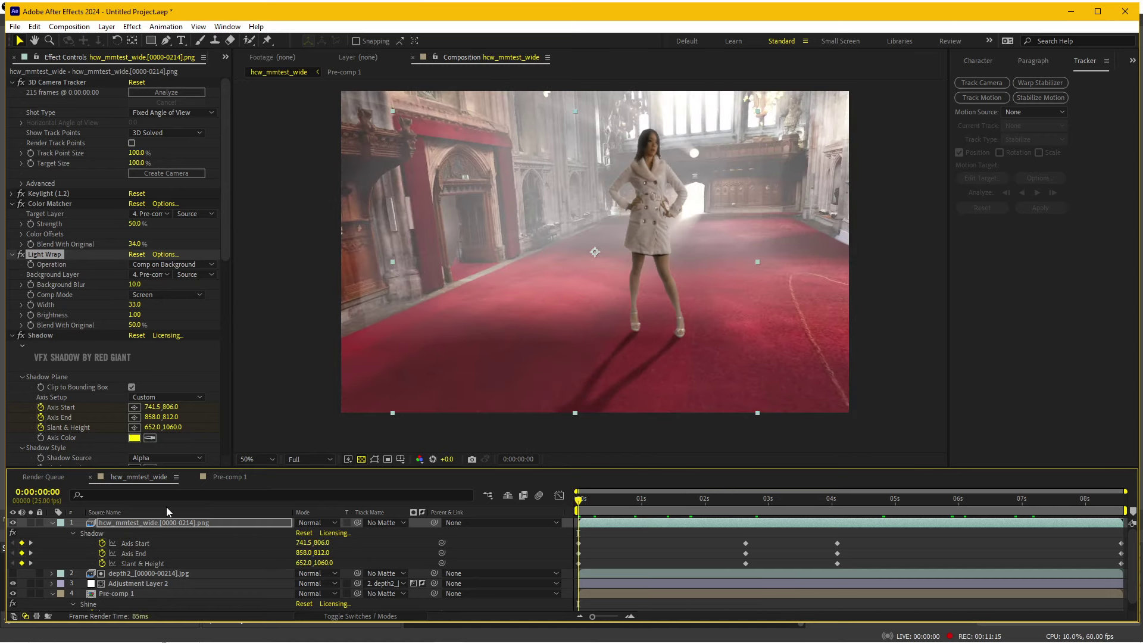
- Create a new solid layer named par with Ctrl+Y
left_click(132, 525)
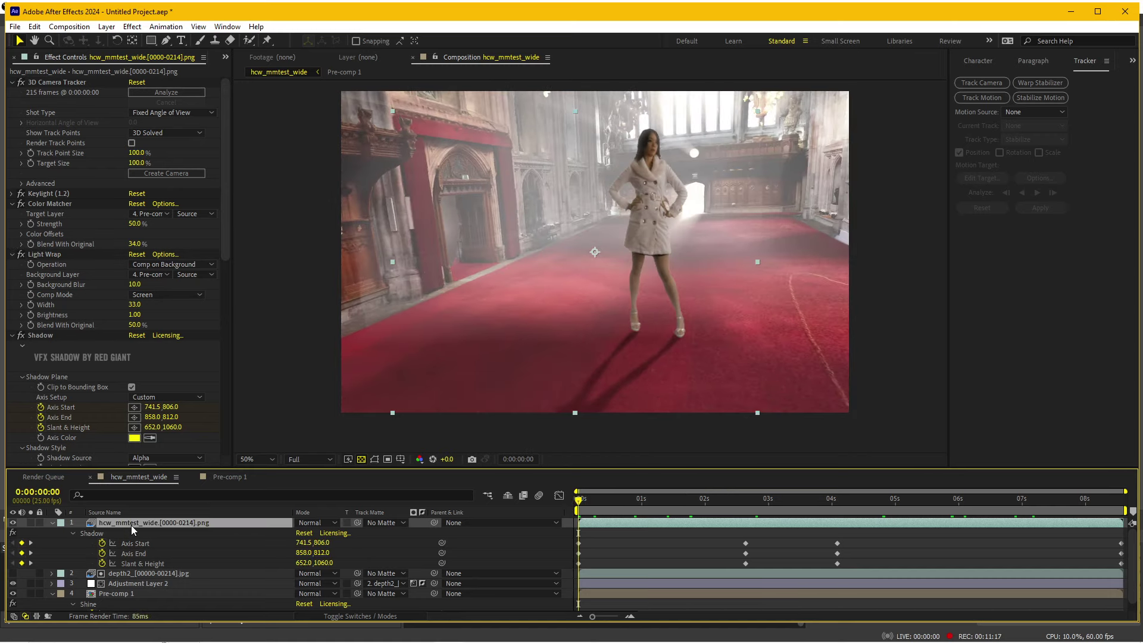
key("ctrl+y")
type("par")
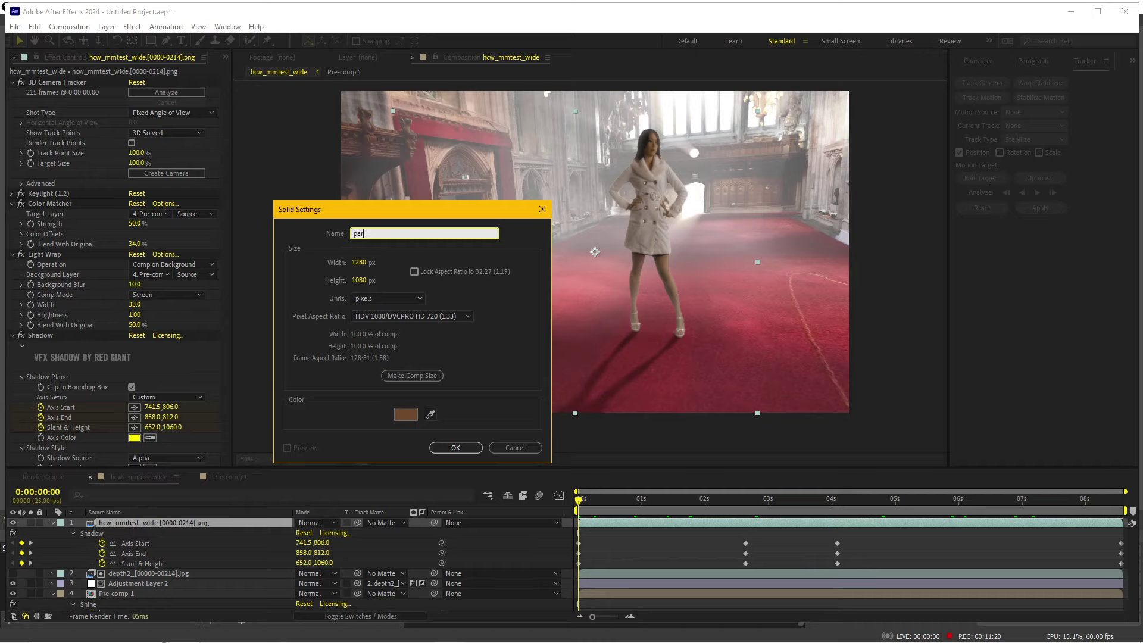
key("Return")
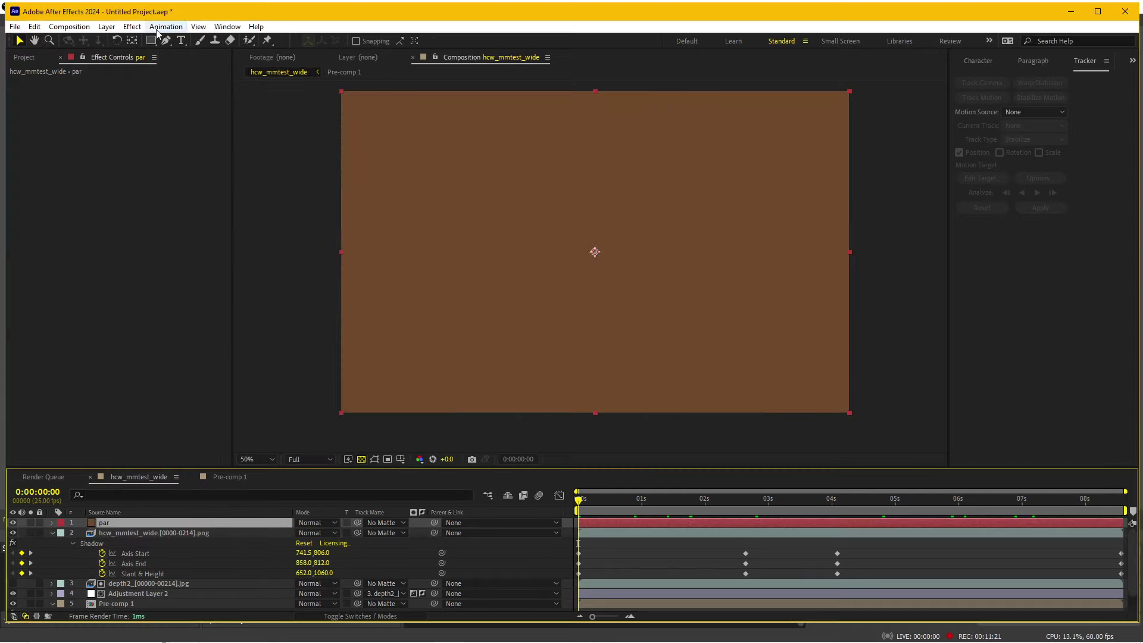
- Apply RG Trapcode Particular to the par solid and expand Emitter (Master)
left_click(132, 26)
mouse_move(326, 119)
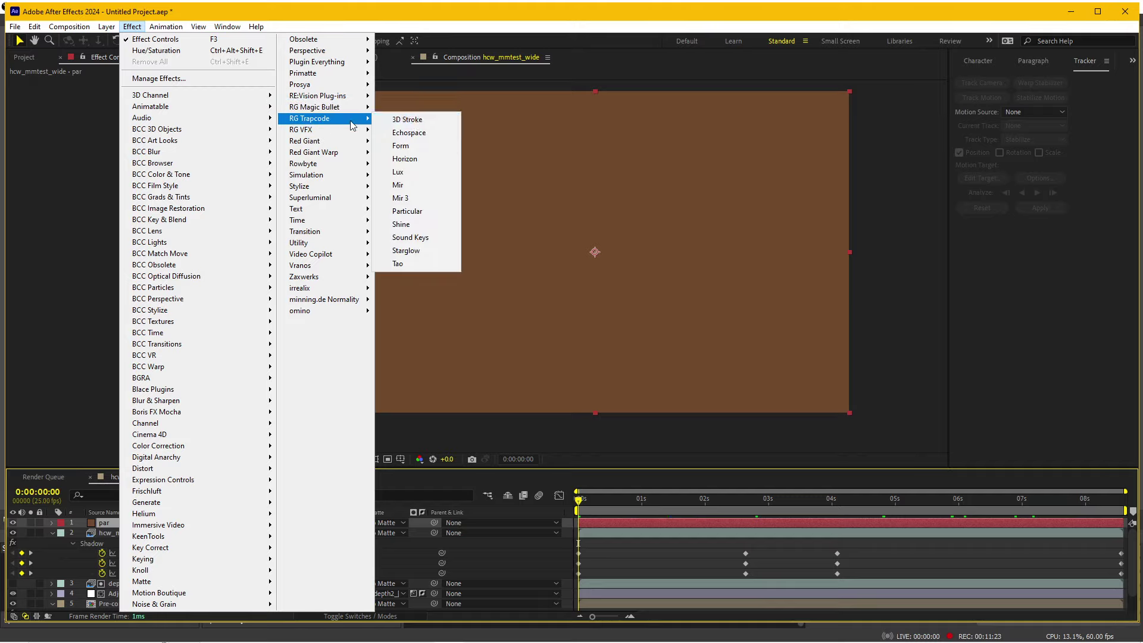
left_click(403, 212)
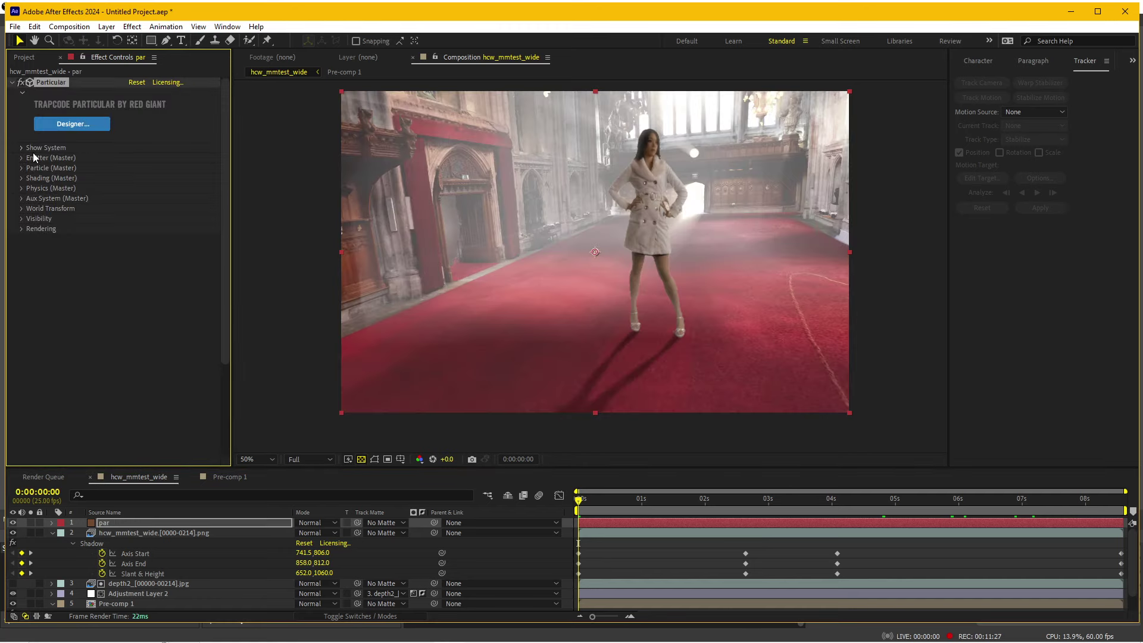
left_click(21, 158)
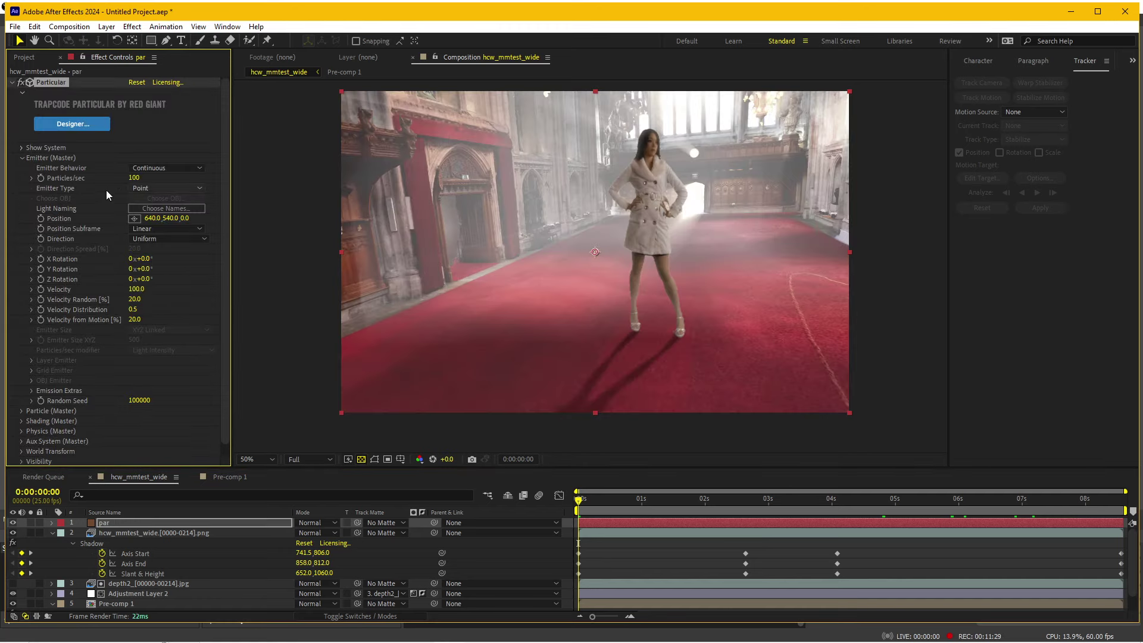
left_click(143, 189)
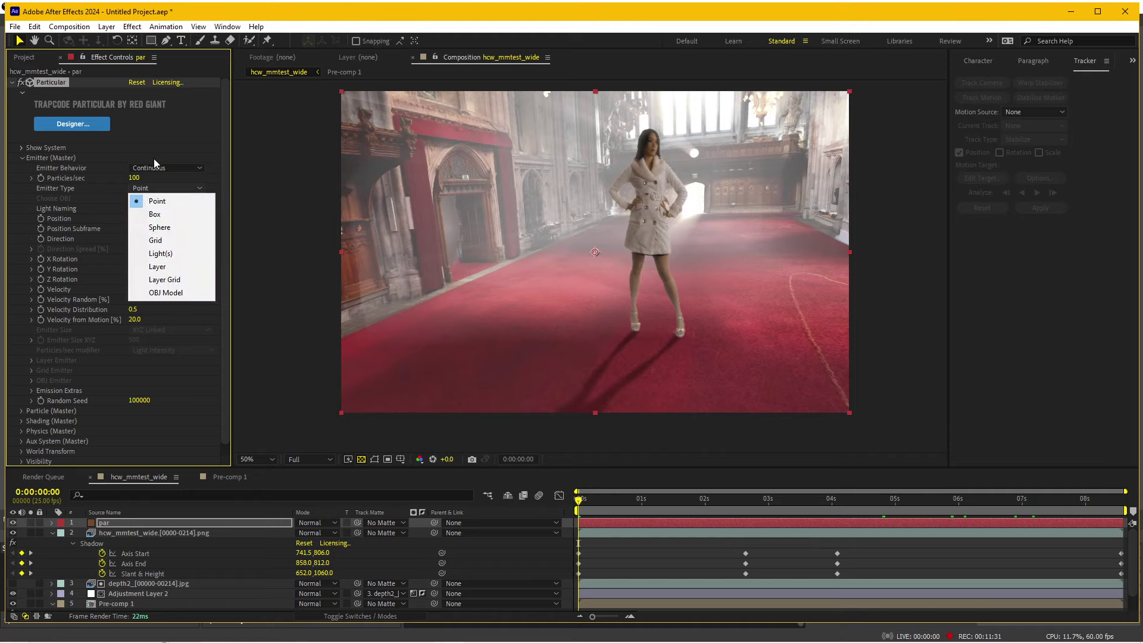
- Set Emitter Type to Box at position 0, 0, 0 with Emitter Size XYZ 2419, checked at frame 24
left_click(153, 213)
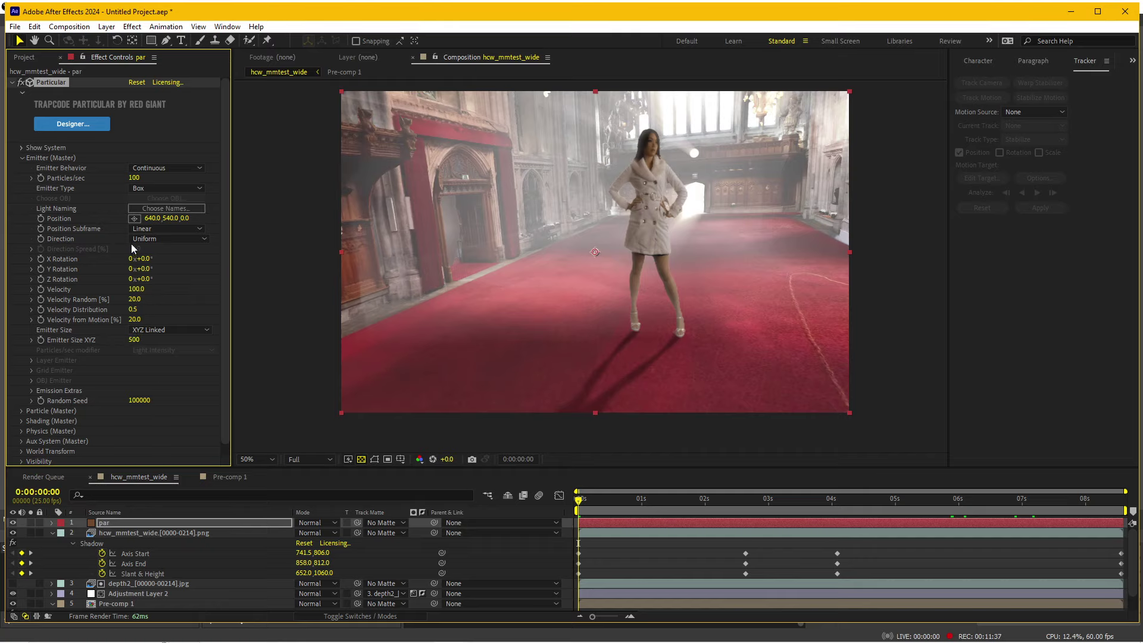
left_click(152, 218)
left_click(179, 219)
left_click(163, 218)
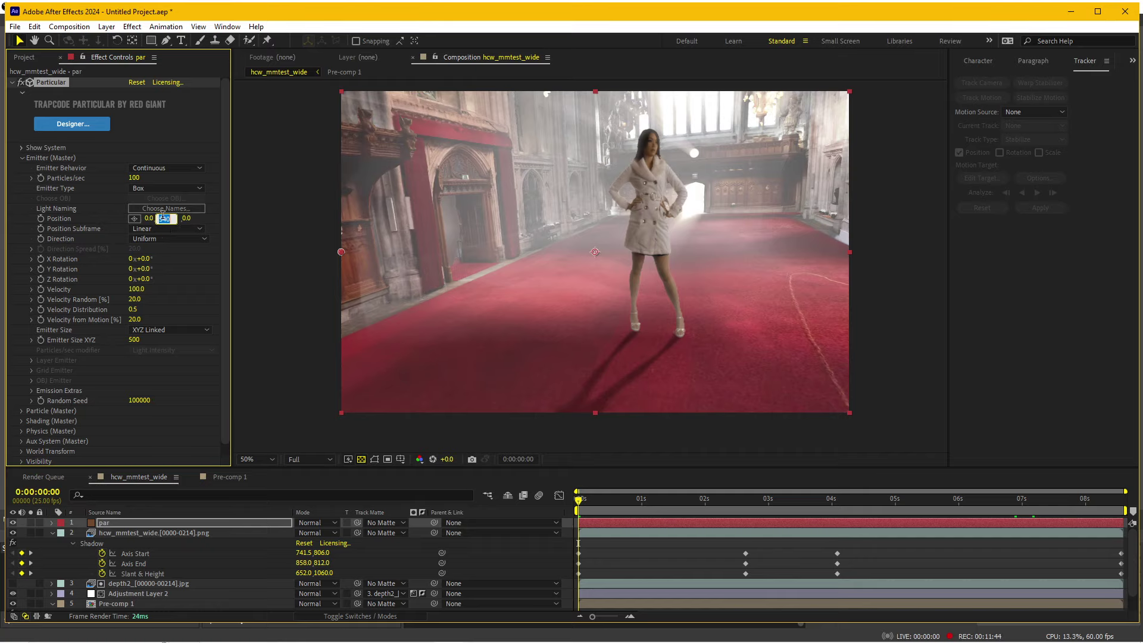
left_click(20, 219)
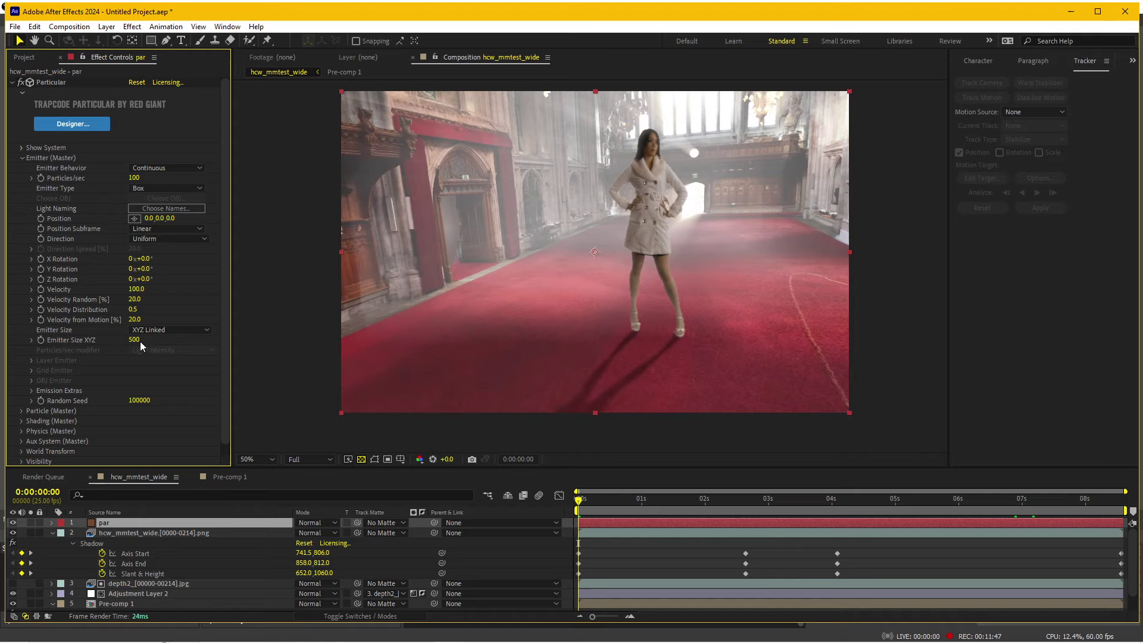
left_click_drag(138, 343, 1139, 211)
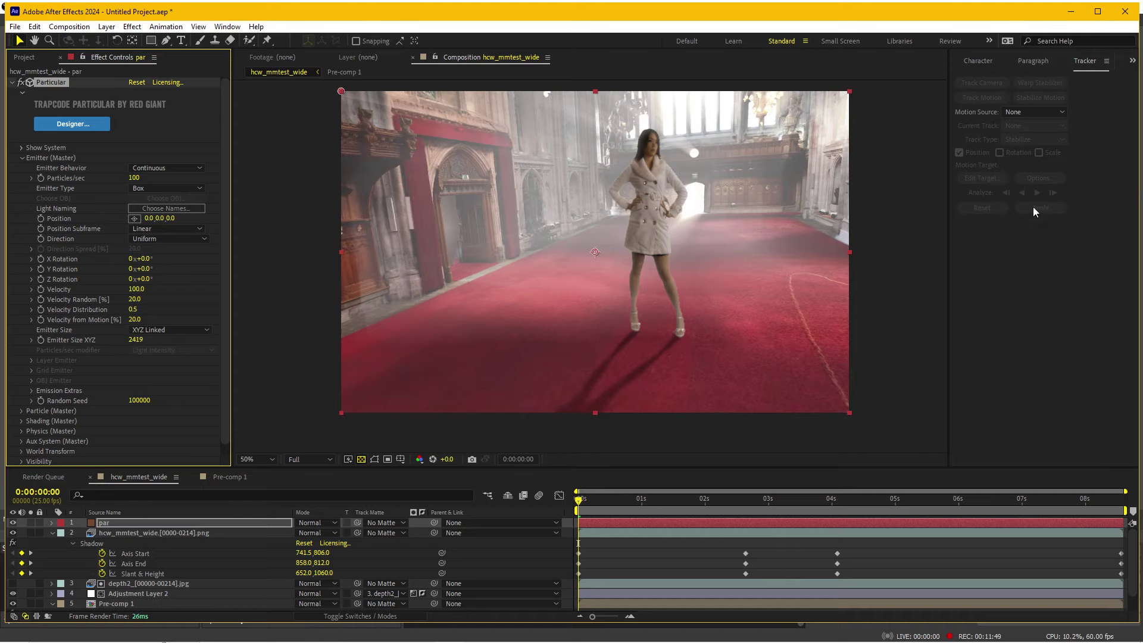
left_click(640, 508)
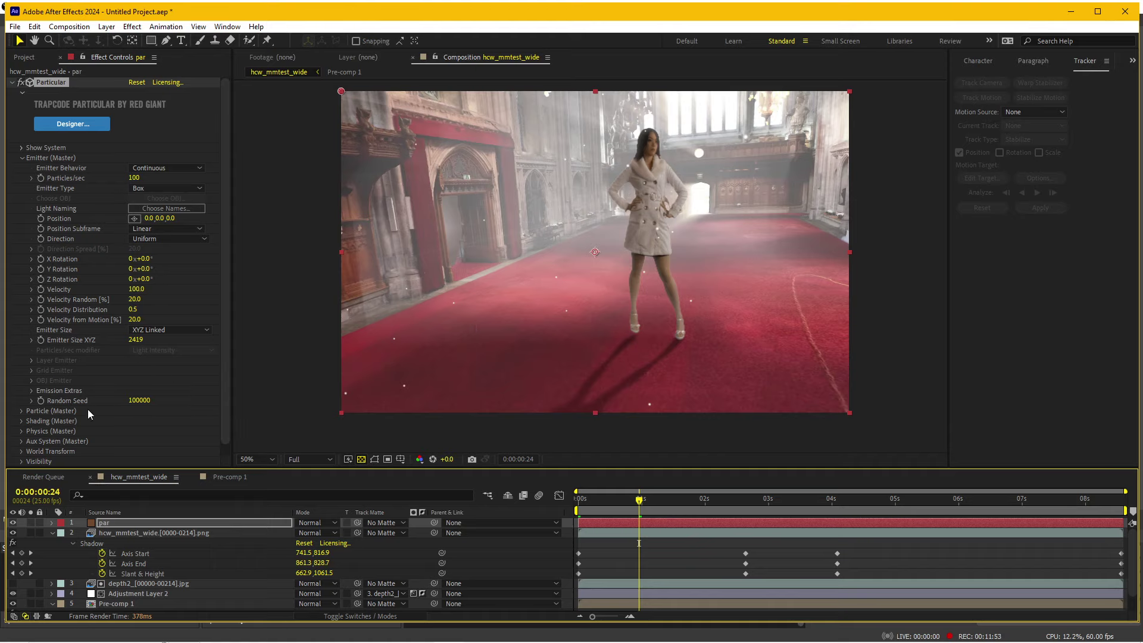
scroll(102, 398, "down", 1)
- In Particle (Master), set Size 30, Size Random 100 and Opacity Random 100
left_click(24, 398)
scroll(19, 400, "down", 5)
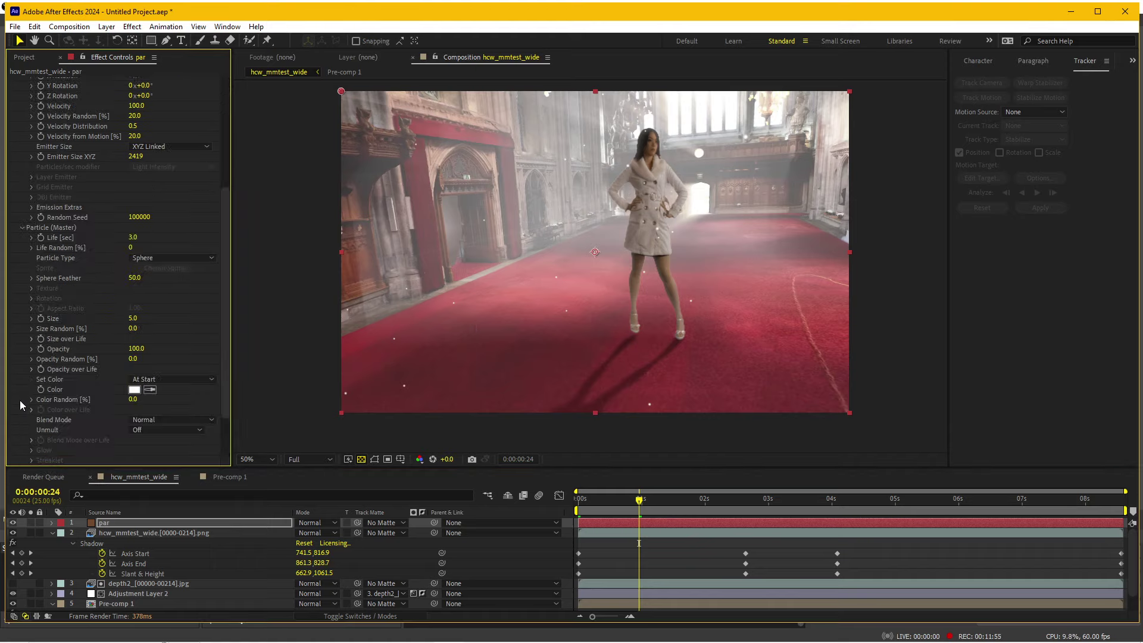
left_click_drag(134, 319, 151, 319)
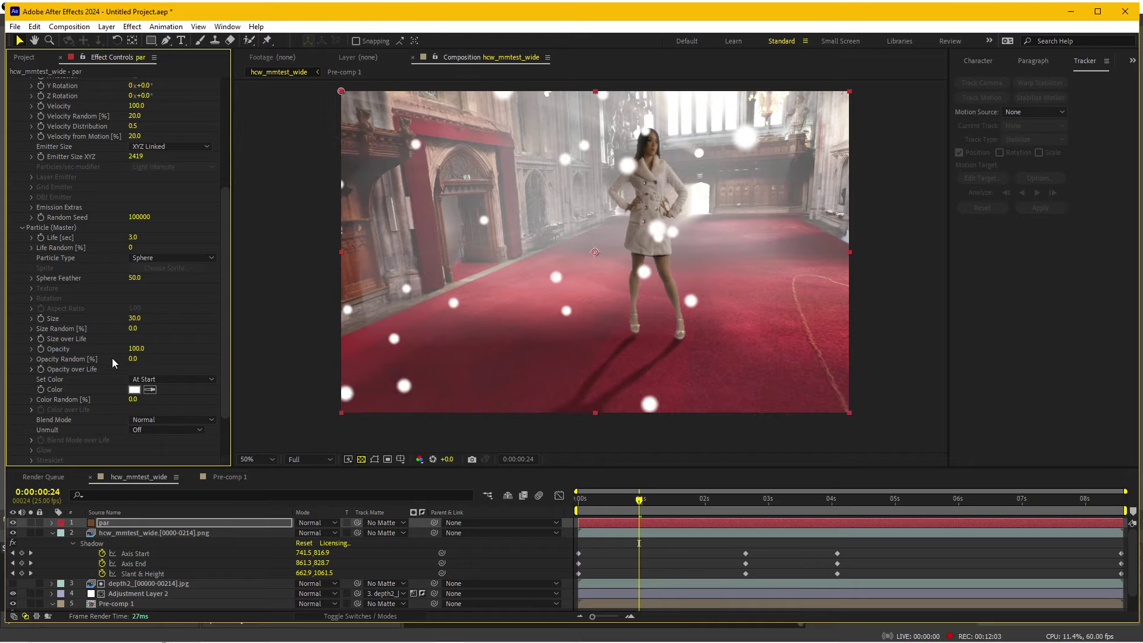
left_click_drag(137, 327, 209, 322)
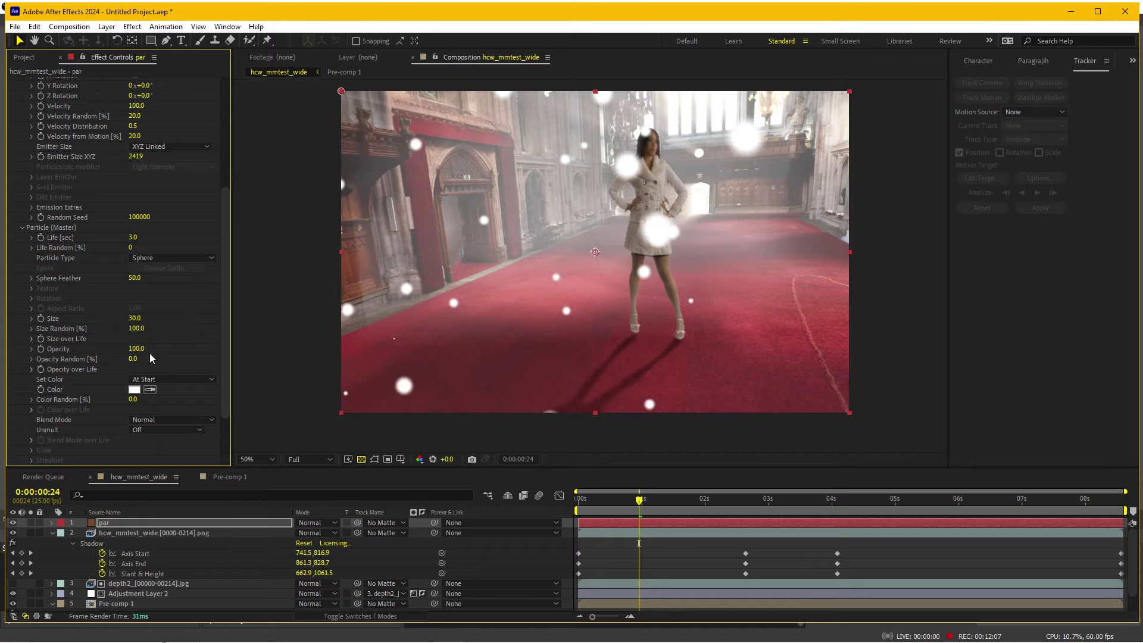
left_click_drag(133, 365, 258, 357)
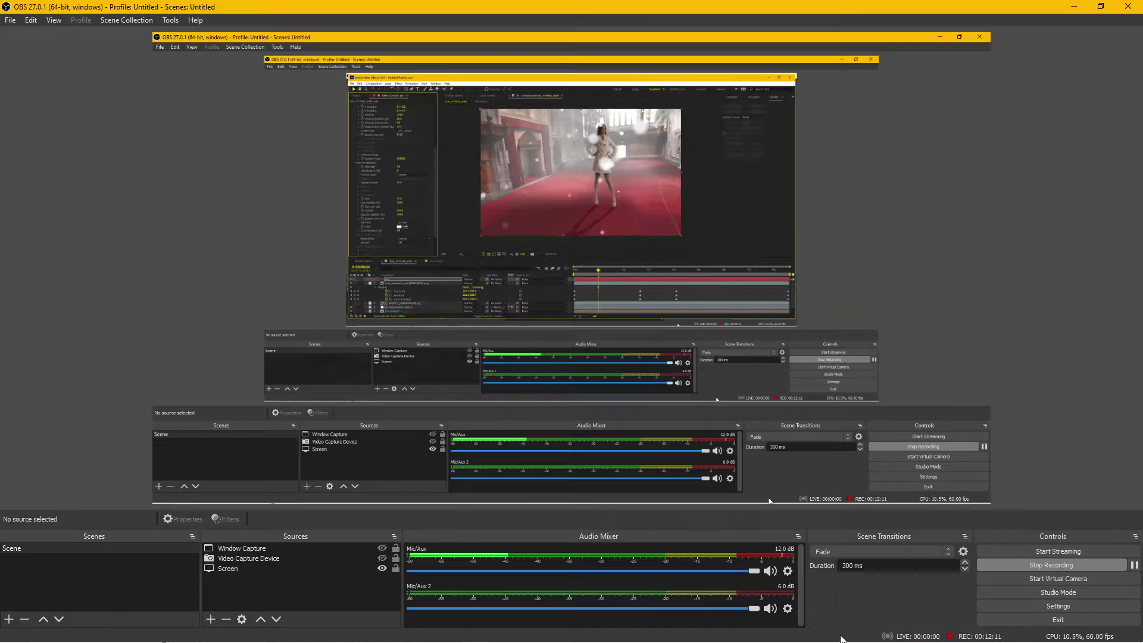
left_click(797, 632)
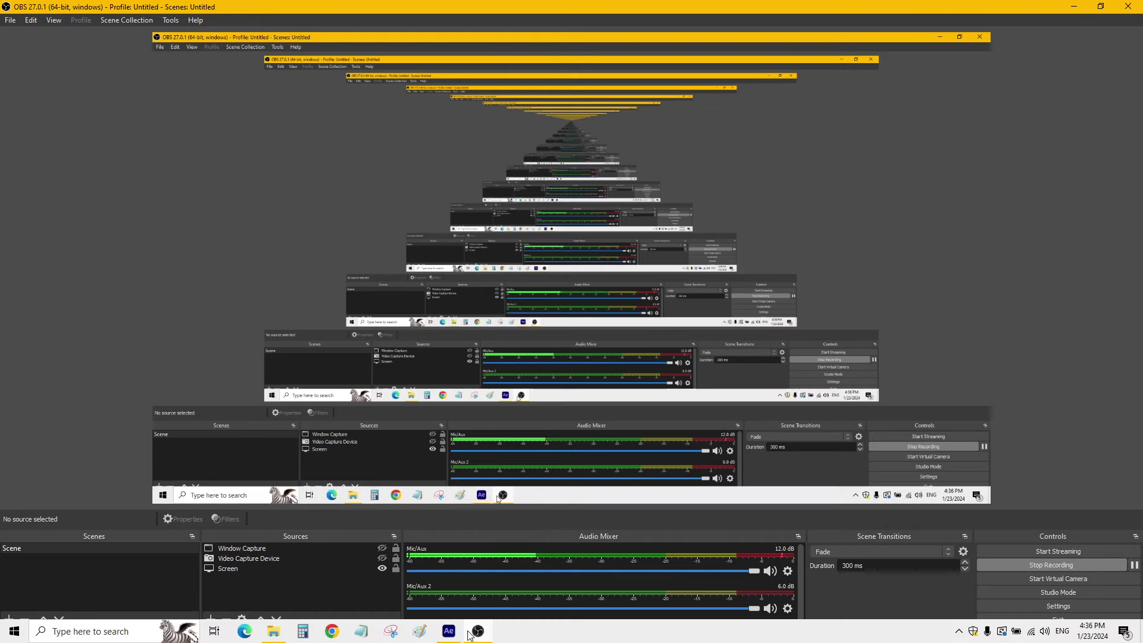
left_click(446, 631)
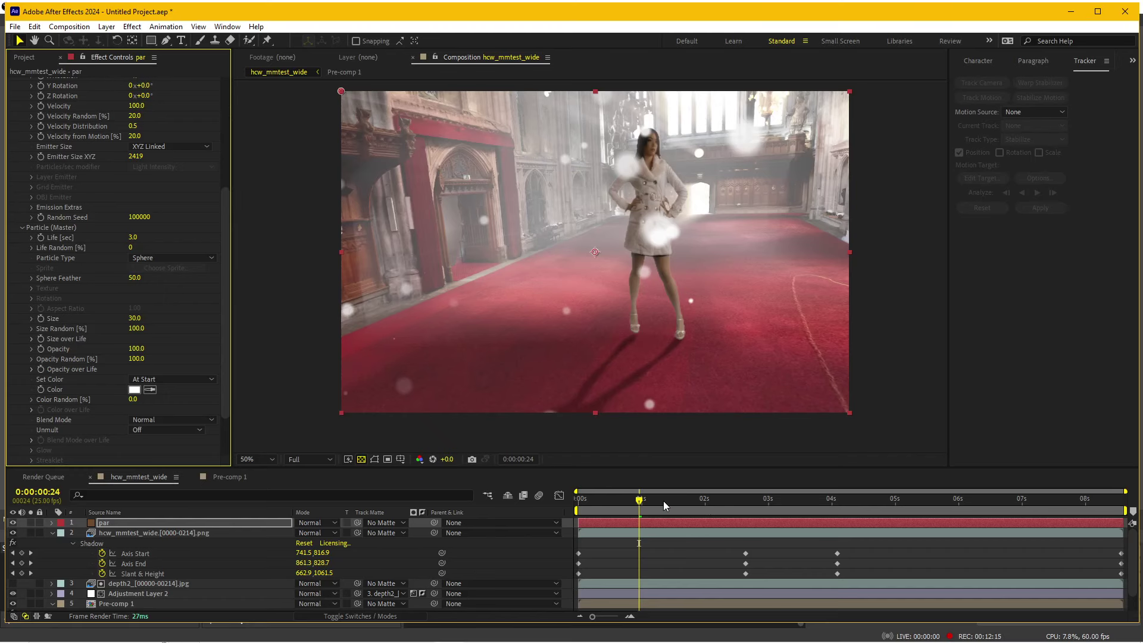
- Set Particular's Pre Run to 60 and particle Life to 16.8 seconds so particles fill the hall from the start
mouse_move(662, 501)
left_mouse_down()
mouse_move(832, 513)
mouse_move(452, 513)
left_mouse_up()
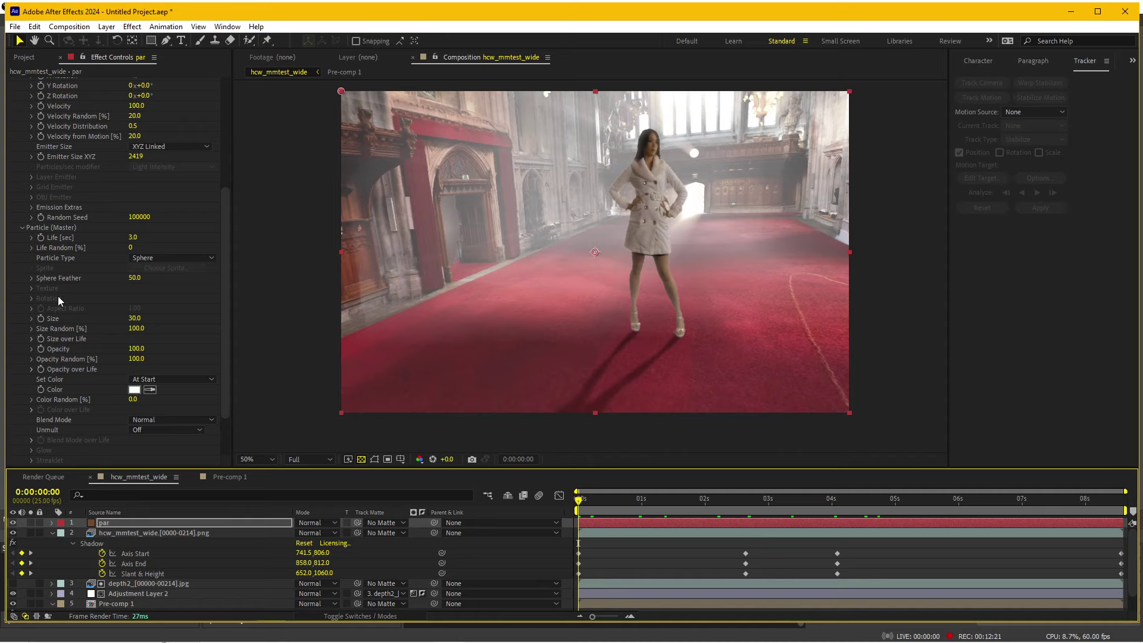
scroll(62, 288, "up", 3)
left_click(33, 288)
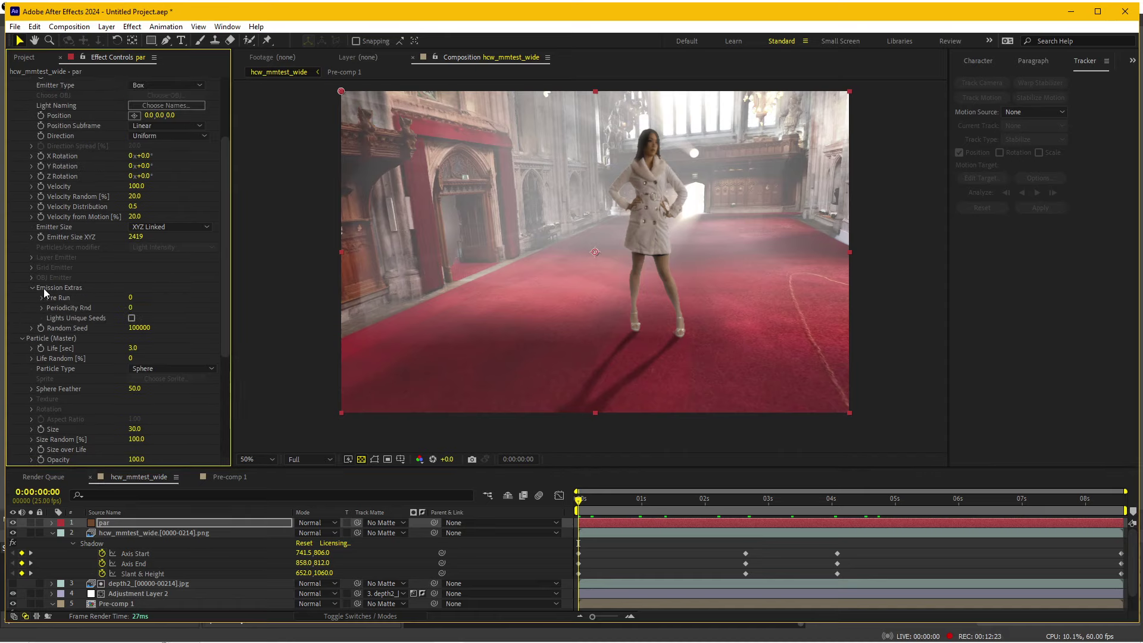
left_click_drag(132, 302, 169, 301)
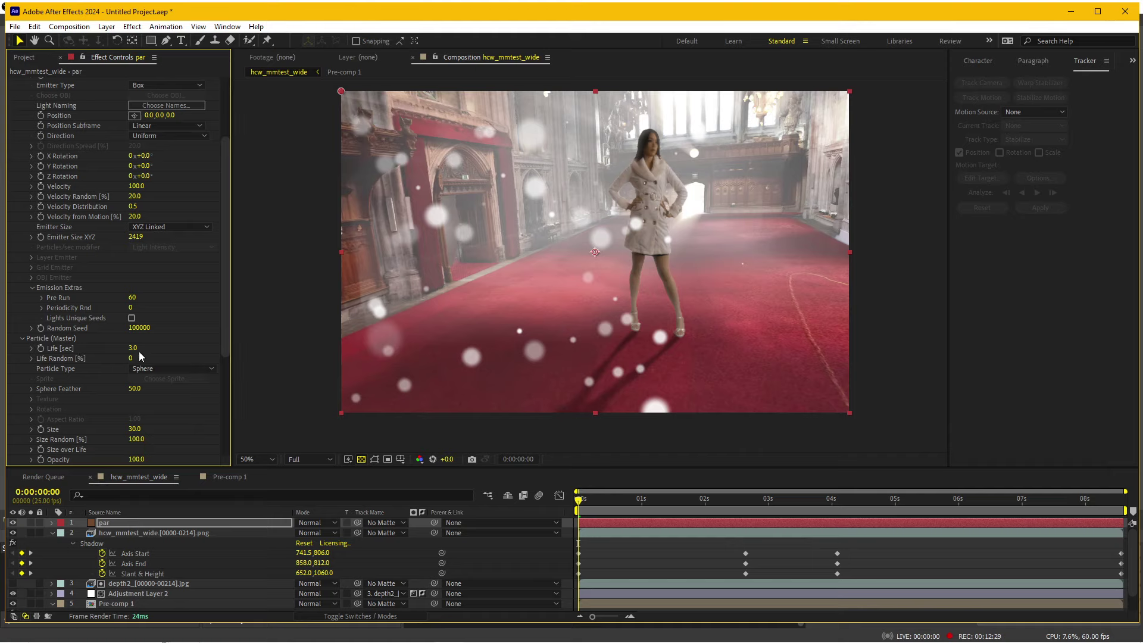
left_click_drag(132, 348, 271, 345)
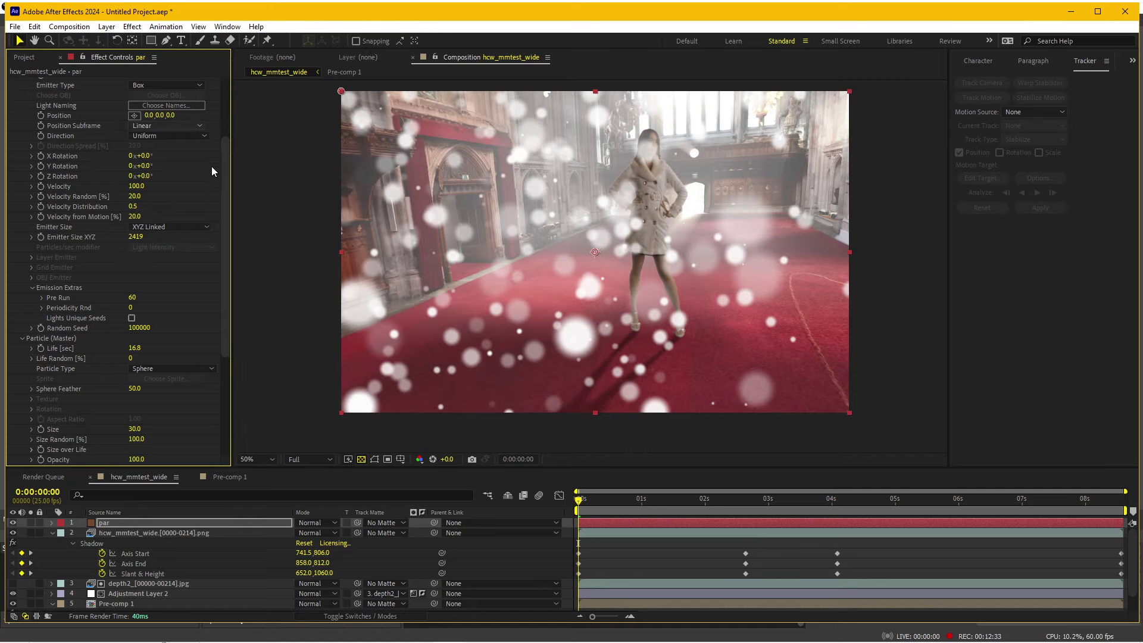
scroll(195, 137, "up", 4)
- Lower Particular's Particles/sec to 20 and check the par layer at the last and first frames
left_click(134, 178)
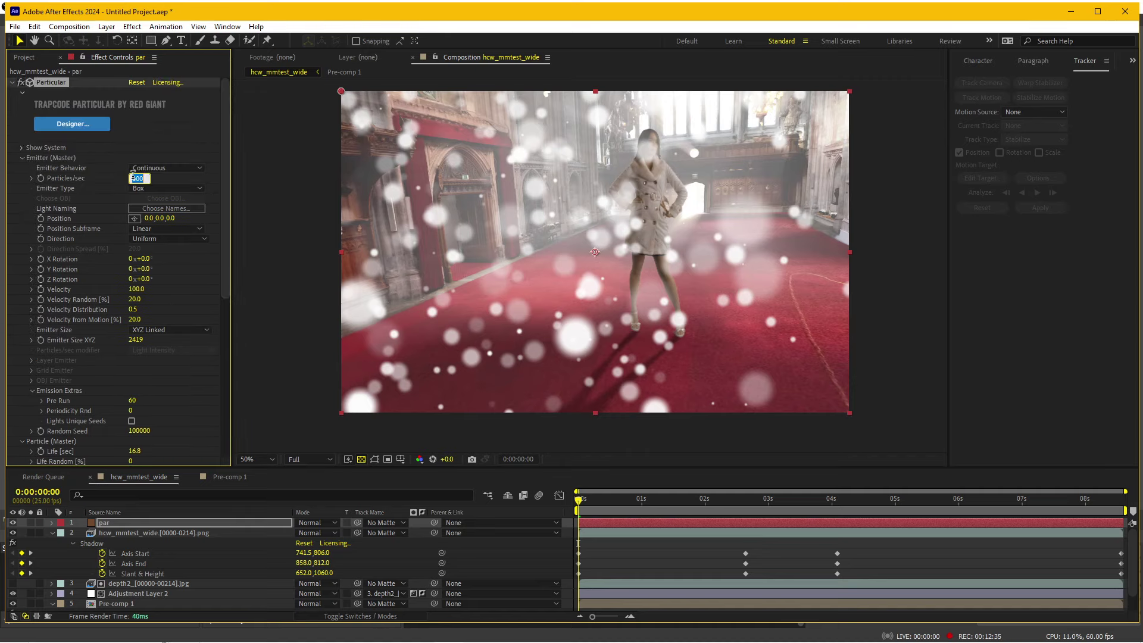
type("20")
key("Return")
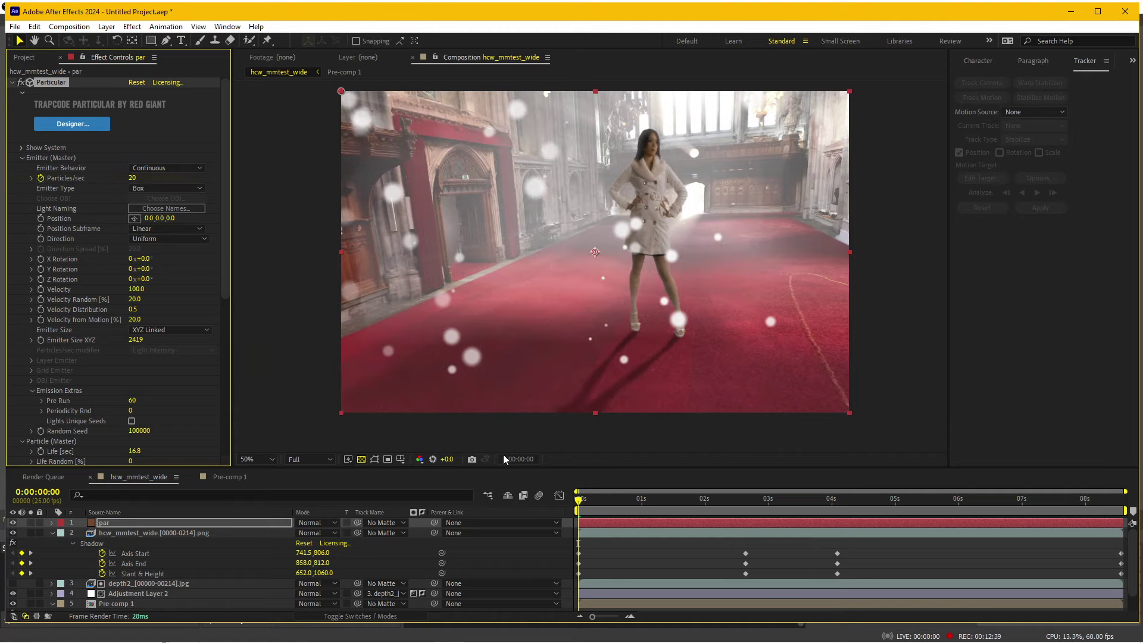
left_click(135, 521)
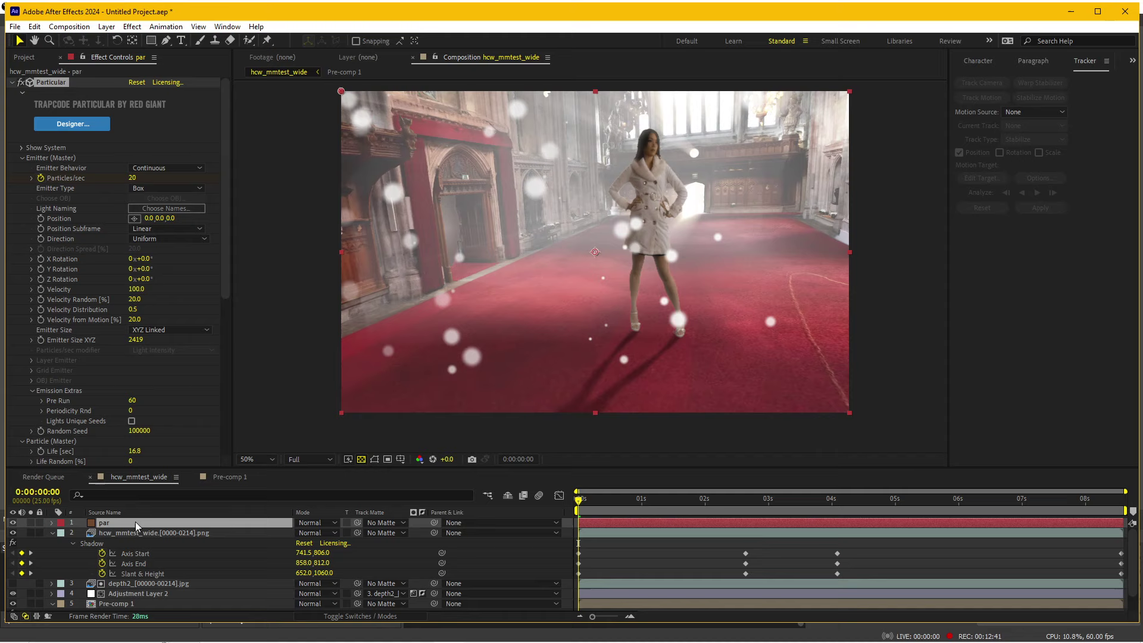
left_click(134, 522)
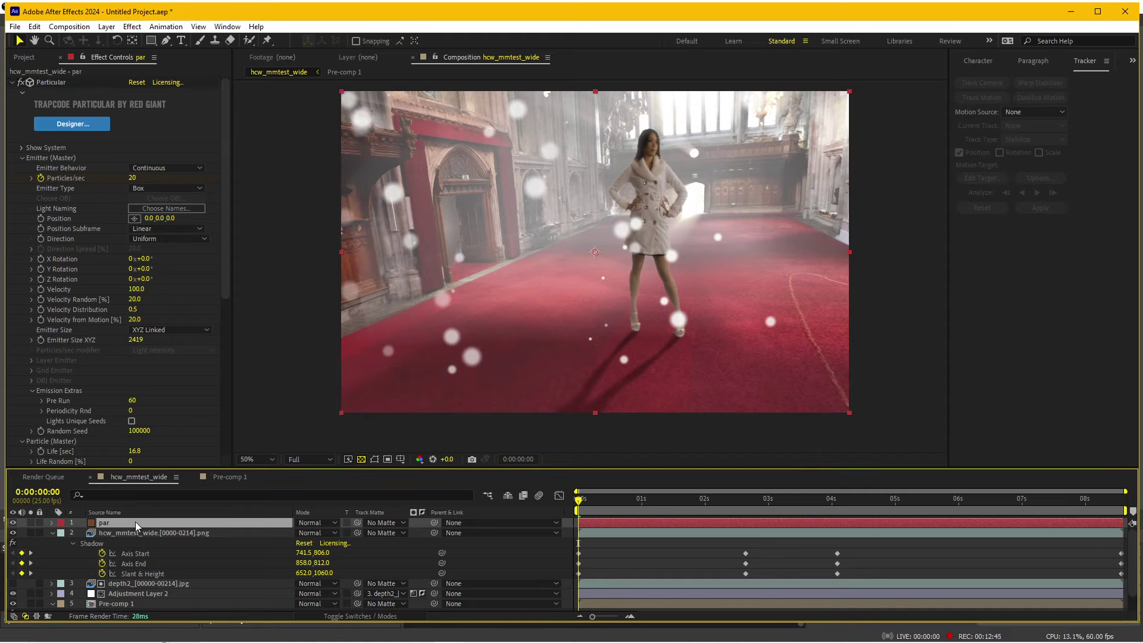
key("End")
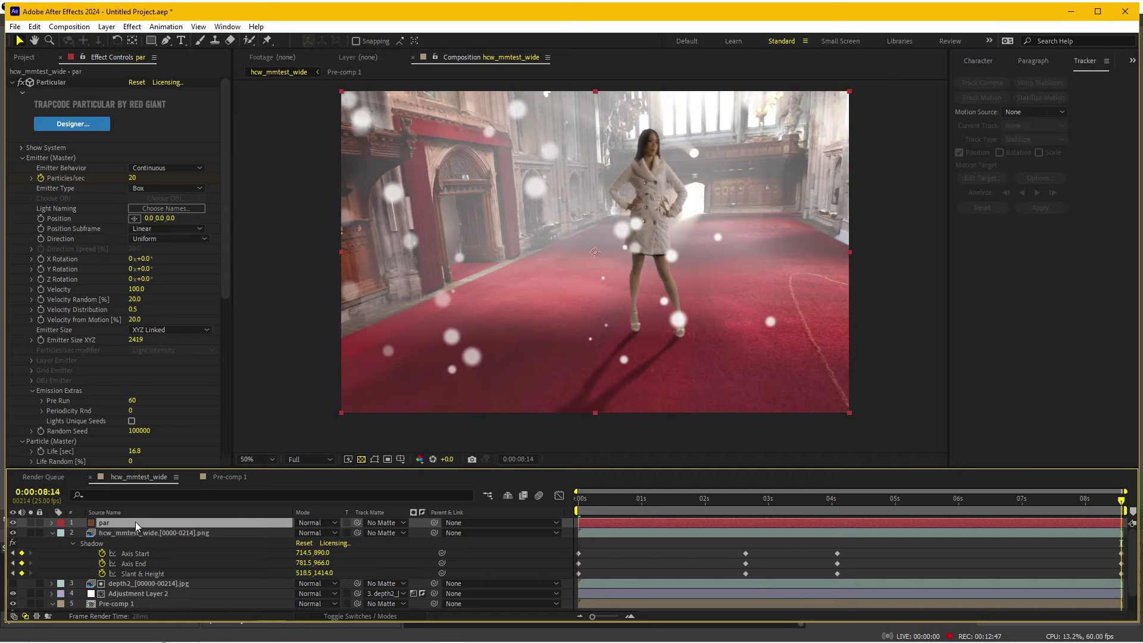
left_click(580, 498)
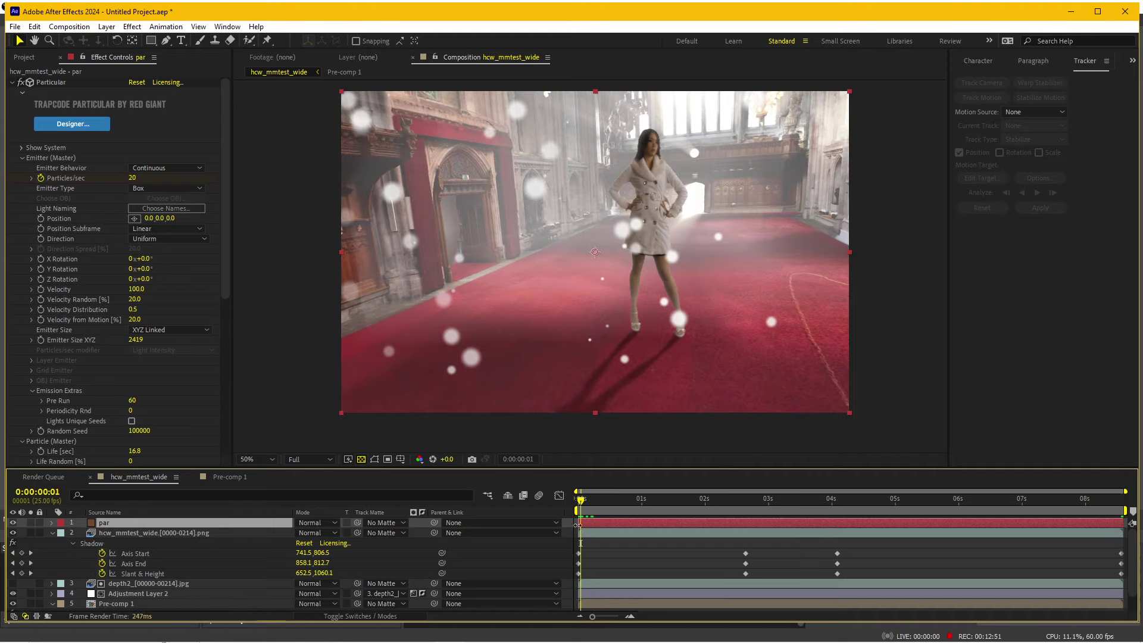
- Set Particles/sec and Velocity to 0, then widen Emitter Size XYZ to 3469
left_click(132, 178)
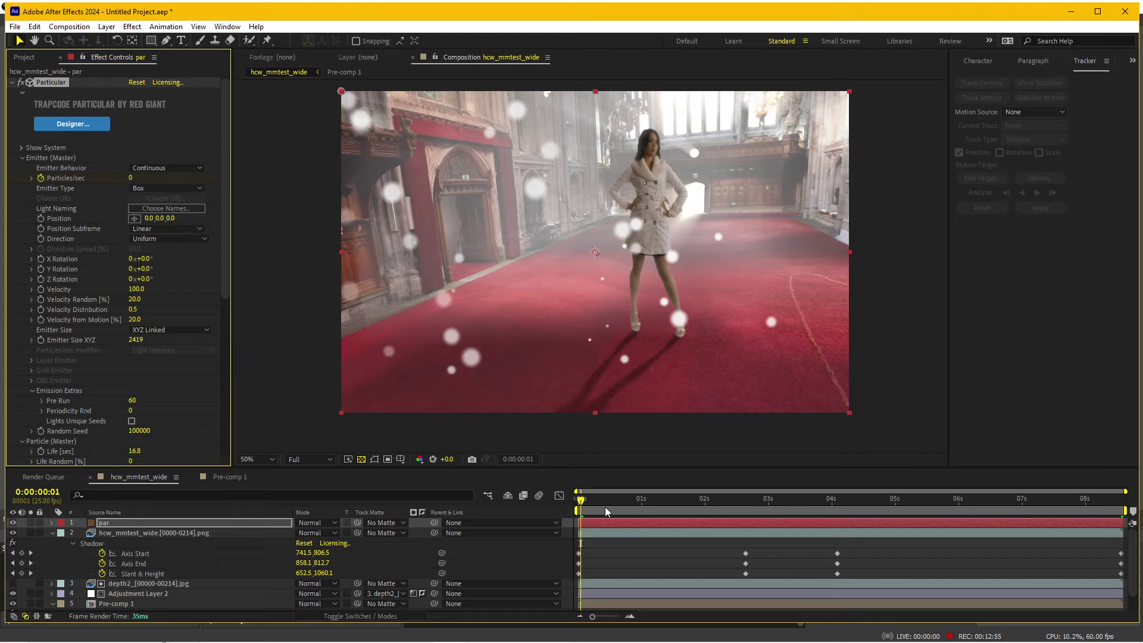
left_click_drag(605, 506, 872, 511)
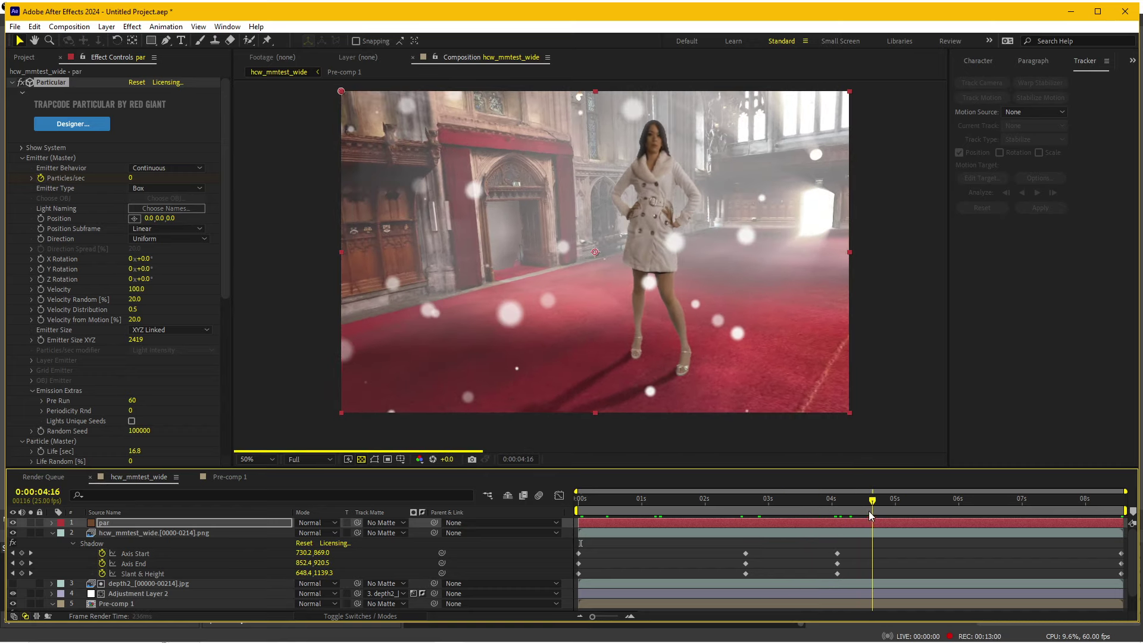
left_click(136, 289)
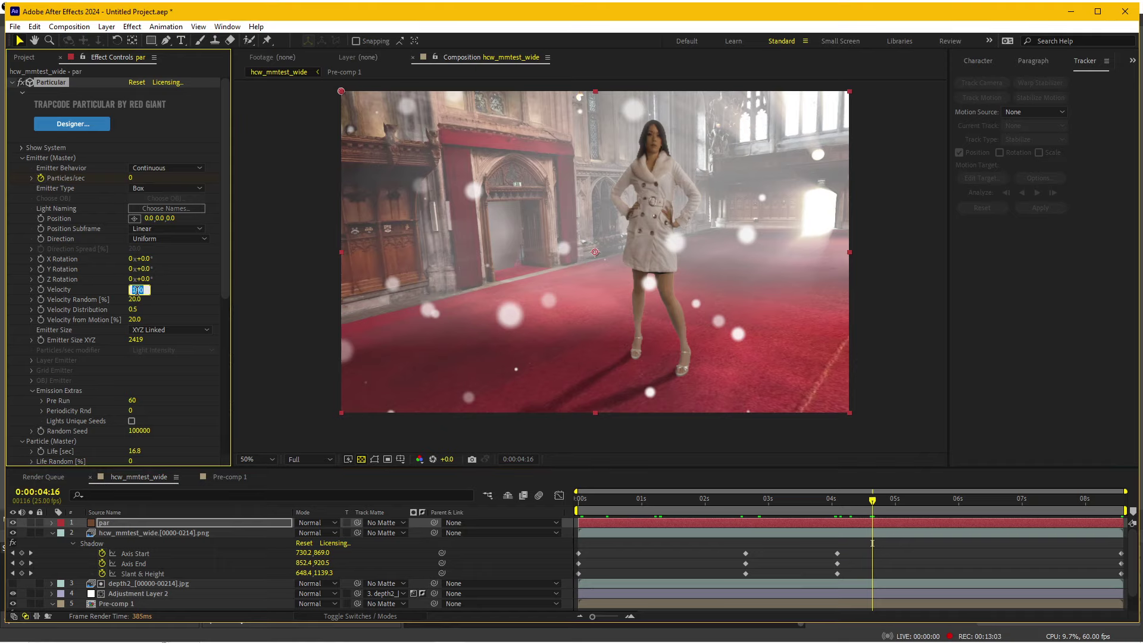
type("0")
key("Return")
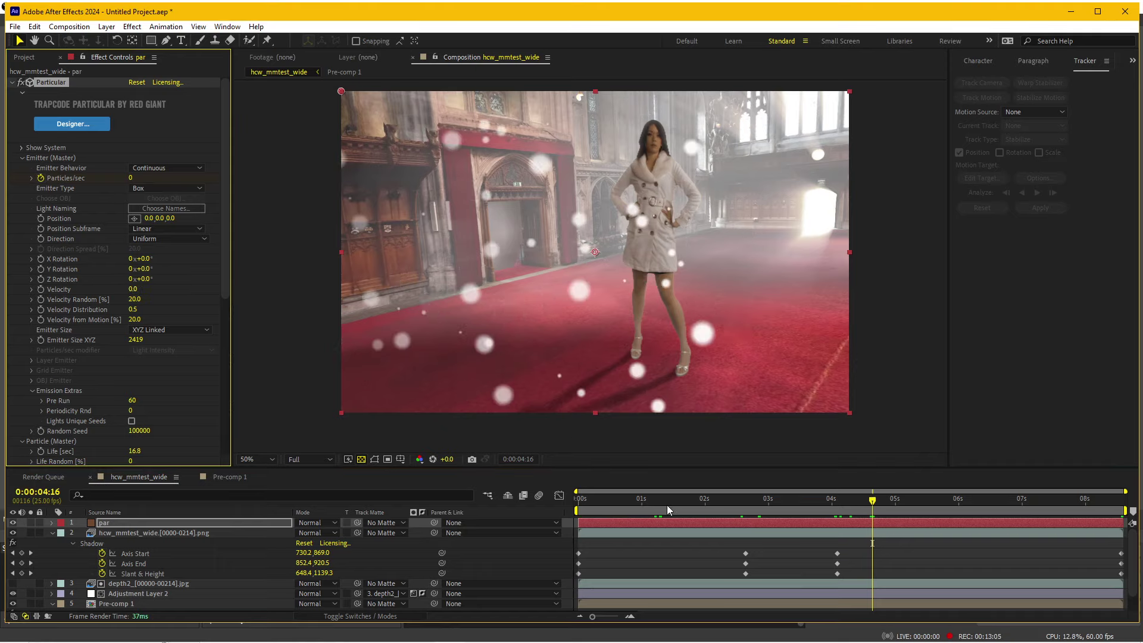
left_click_drag(587, 498, 1008, 515)
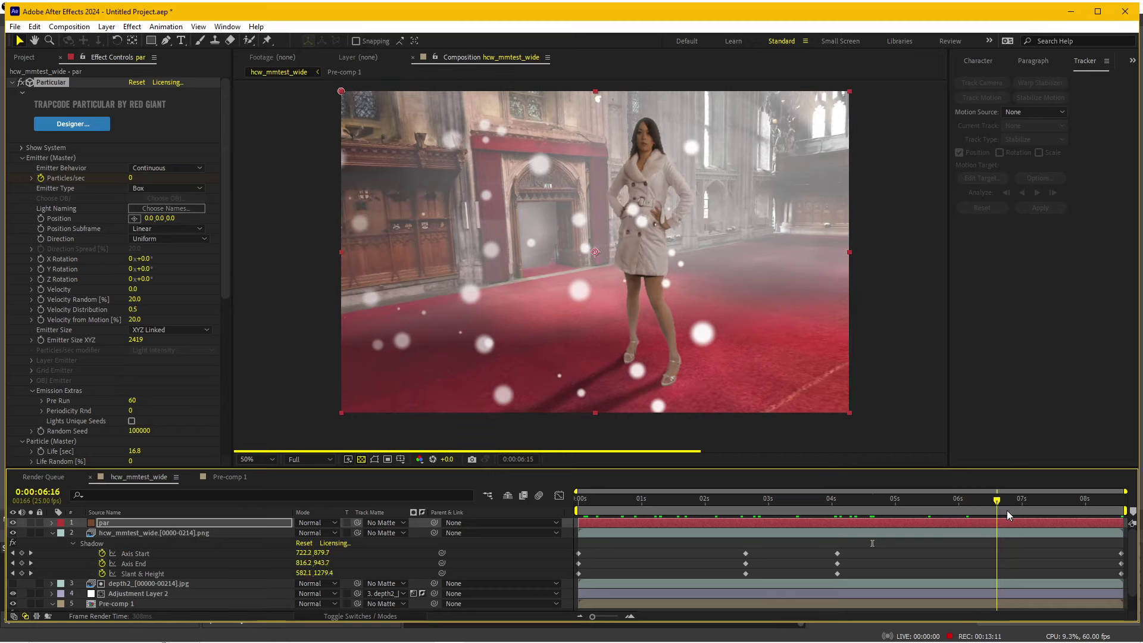
left_click_drag(1008, 514, 584, 518)
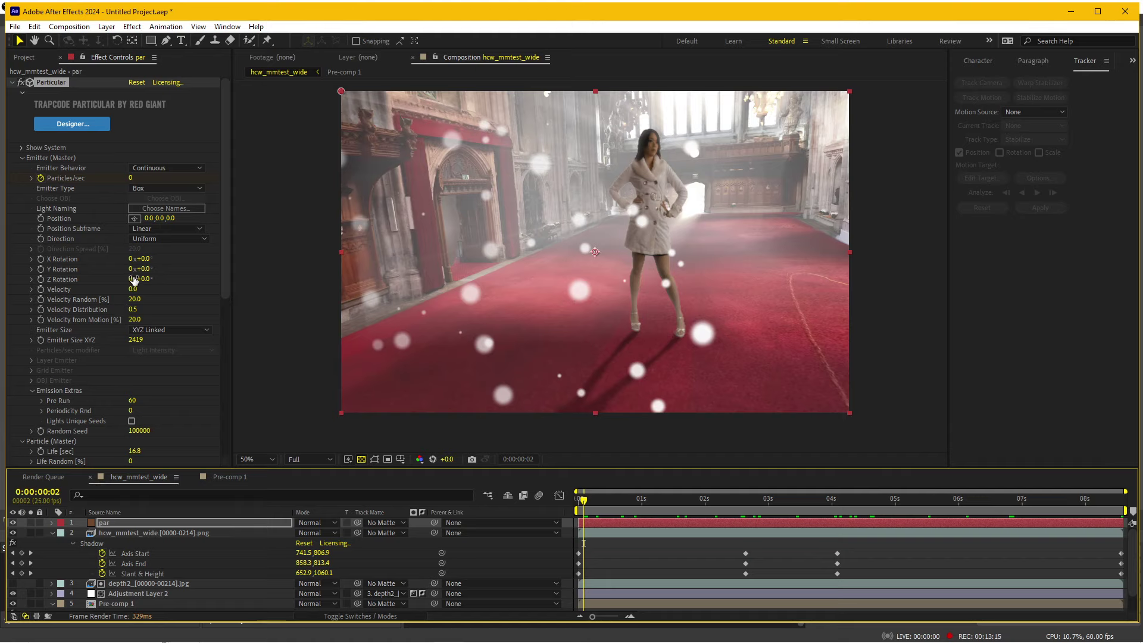
left_click_drag(136, 340, 739, 317)
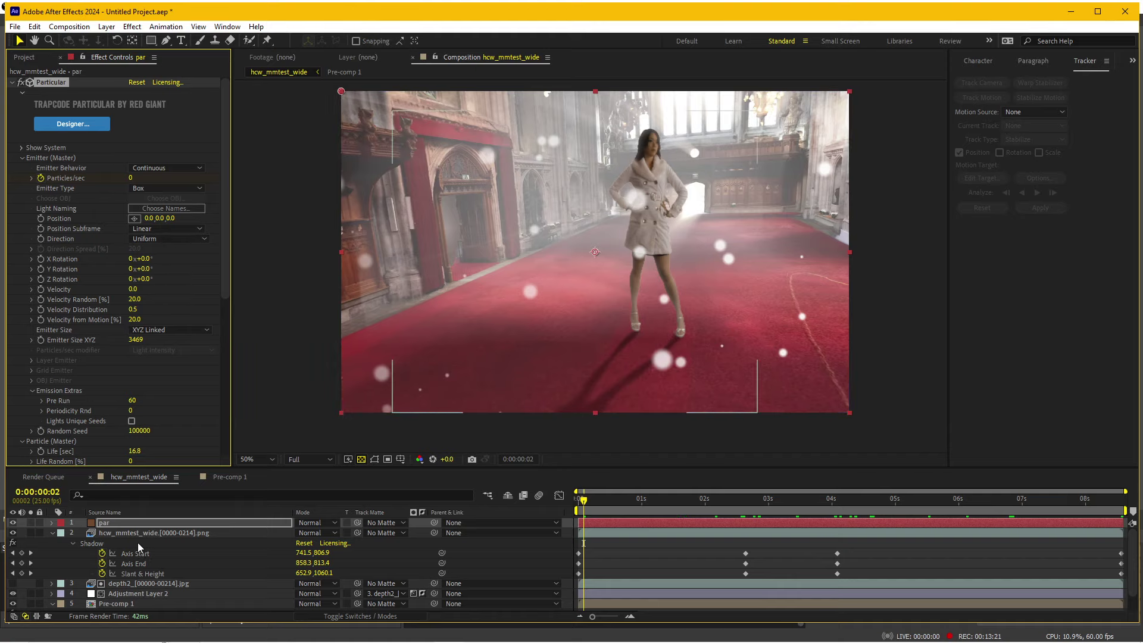
- Copy Pre-comp 1's 3D Tracker Camera into hcw_mmtest_wide and reselect the par layer
double_click(132, 602)
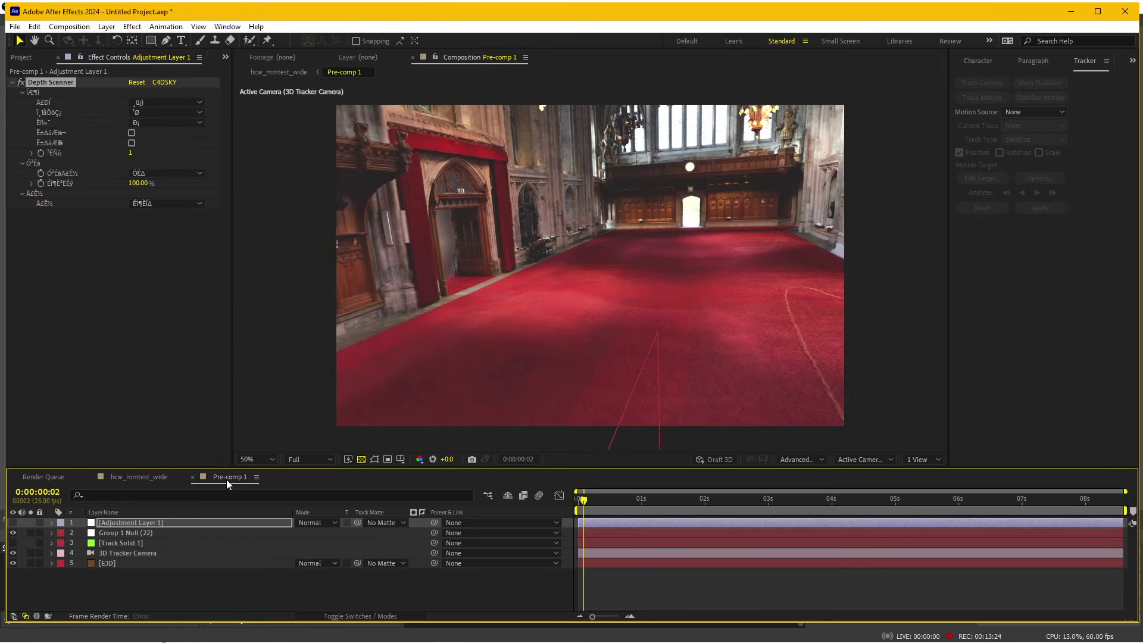
left_click(119, 564)
left_click(121, 553)
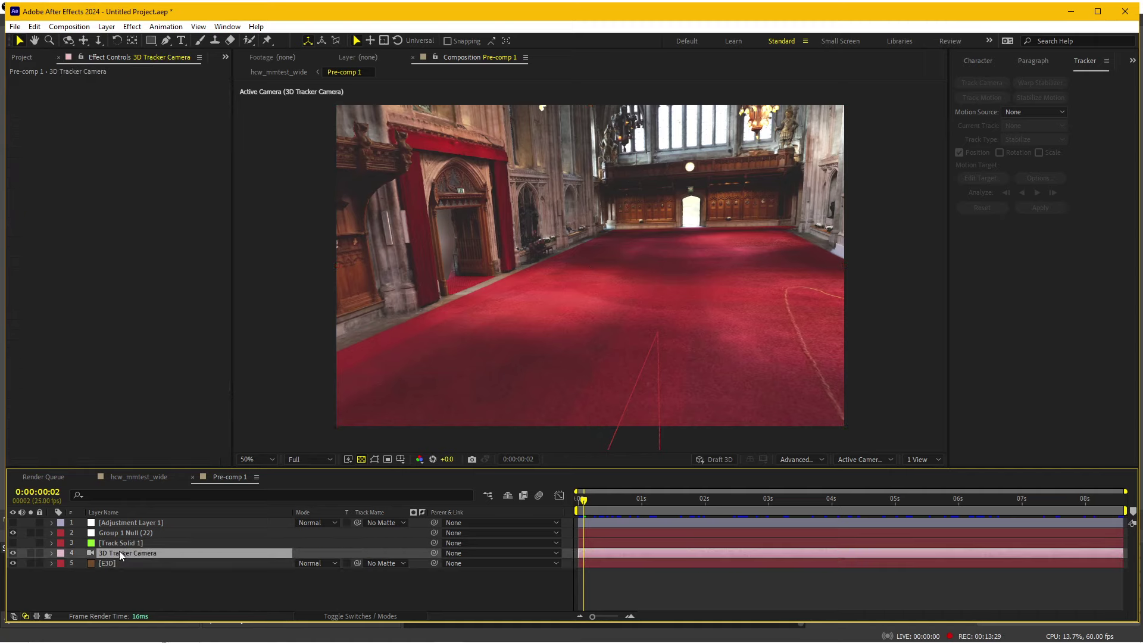
left_click(138, 475)
left_click(134, 522)
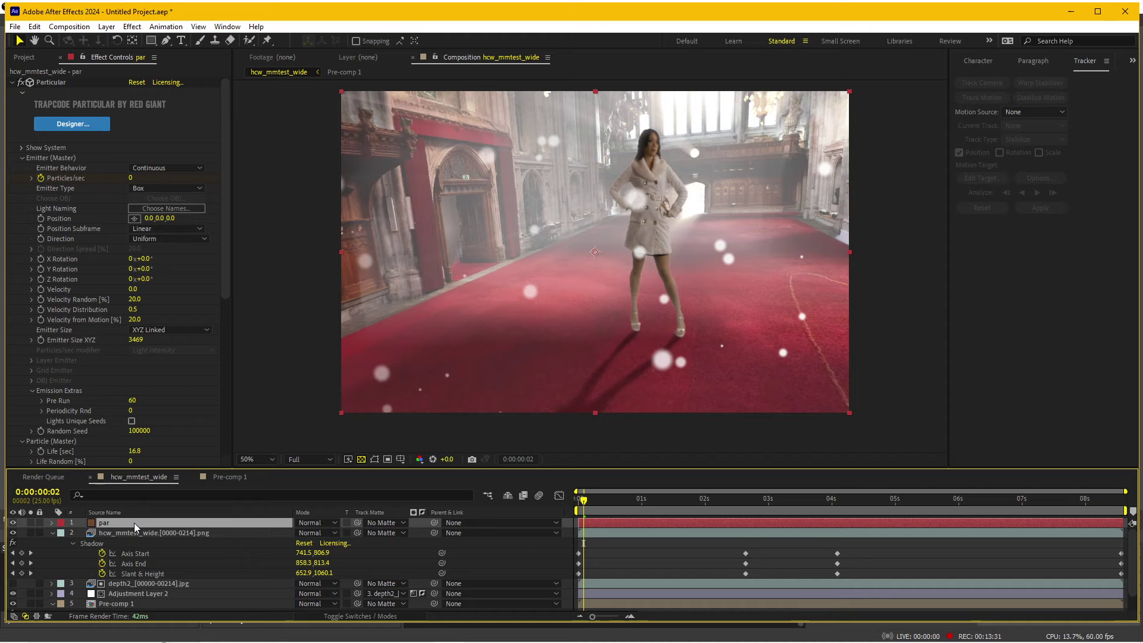
key("ctrl+v")
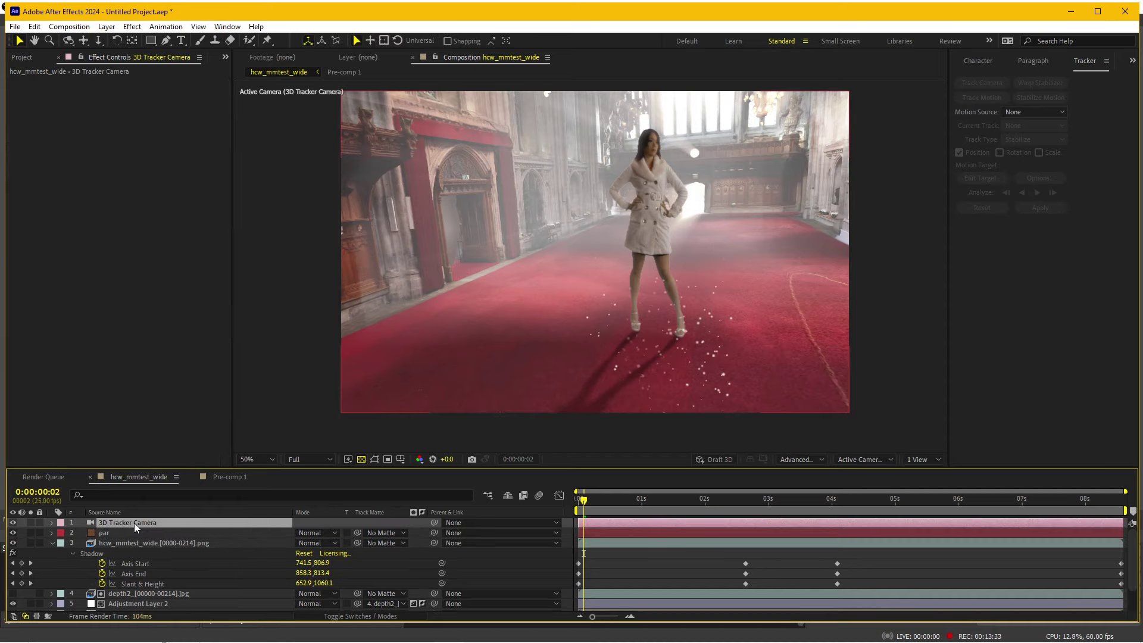
left_click(108, 532)
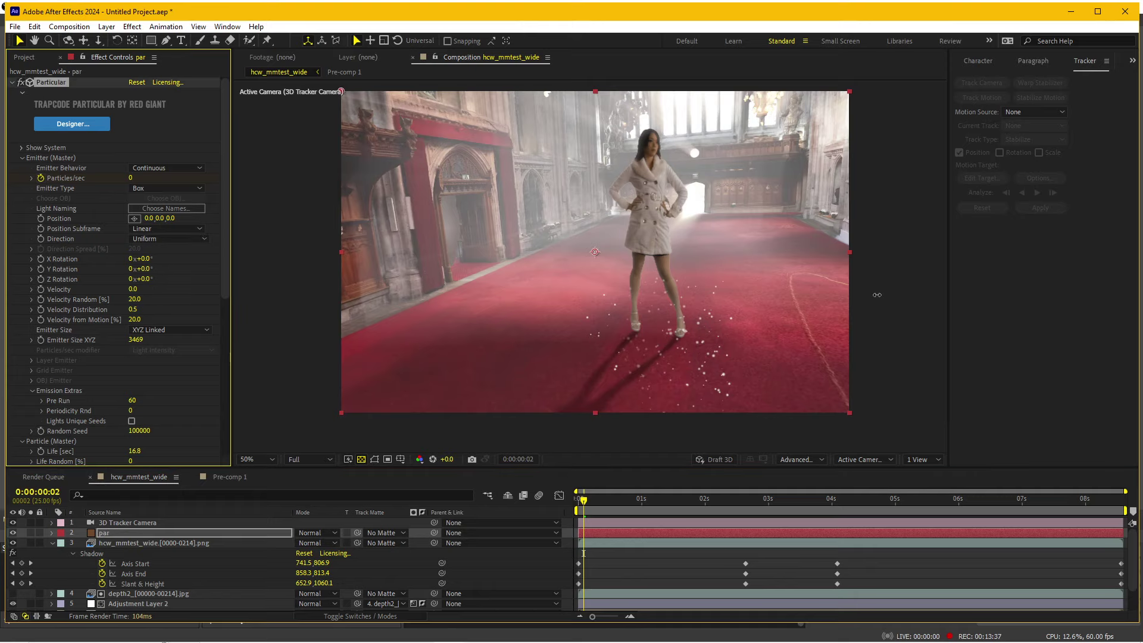
- Widen Particular's Emitter Size XYZ step by step to 11468
left_click_drag(136, 339, 1139, 181)
left_click_drag(136, 339, 919, 222)
left_click_drag(590, 494, 856, 500)
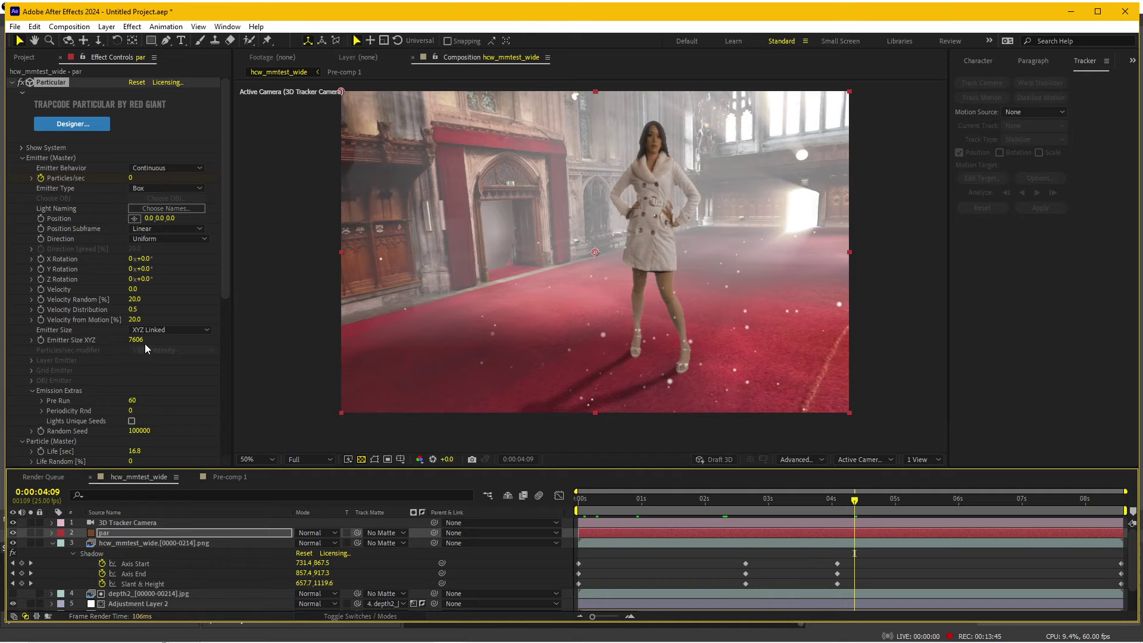
left_click_drag(144, 344, 0, 393)
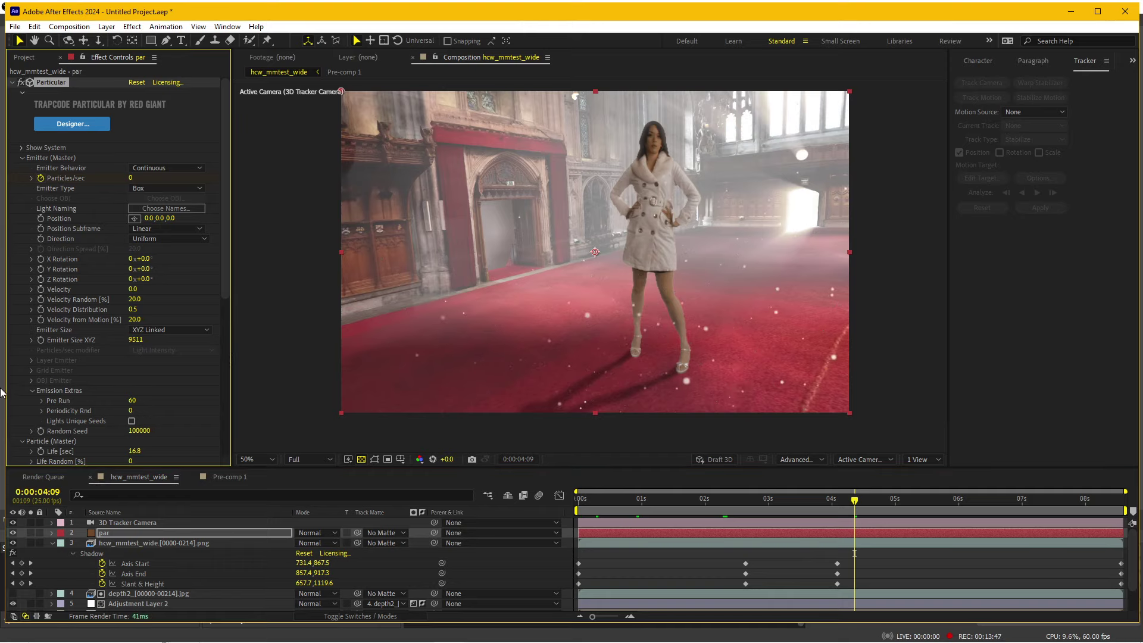
left_click_drag(137, 339, 1096, 186)
- Raise the emitter to Y -808 with particle Size 45, then preview from 0:00:02:02
left_click_drag(160, 218, 2, 219)
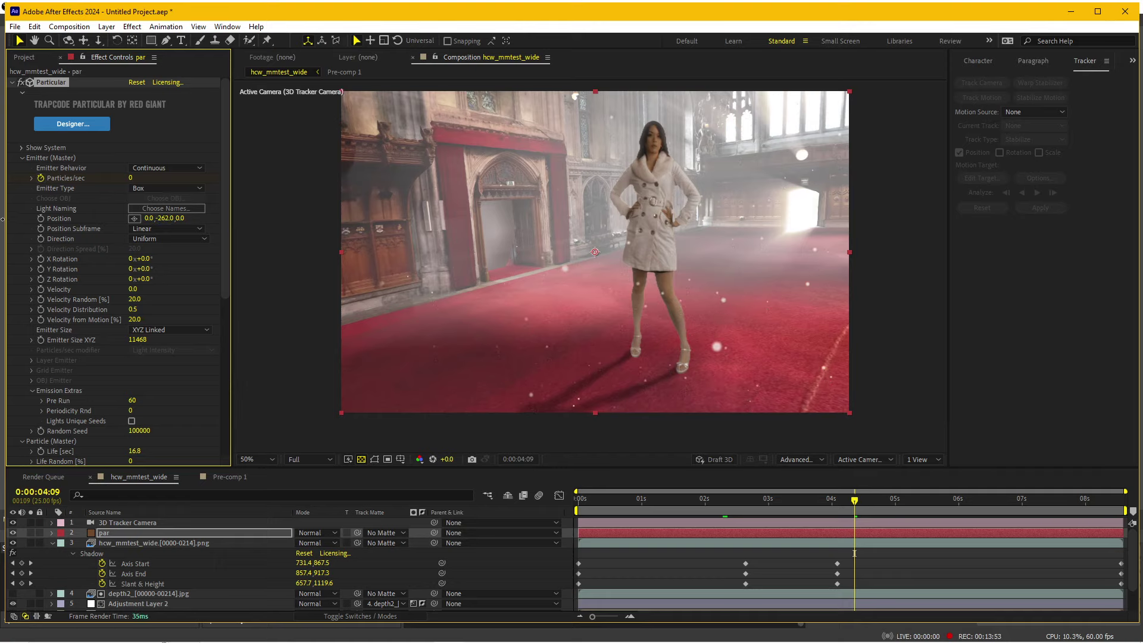
left_click_drag(161, 217, 2, 189)
mouse_move(161, 218)
left_mouse_down()
mouse_move(1, 281)
mouse_move(10, 253)
left_mouse_up()
scroll(112, 362, "down", 2)
scroll(117, 405, "down", 2)
scroll(116, 410, "down", 1)
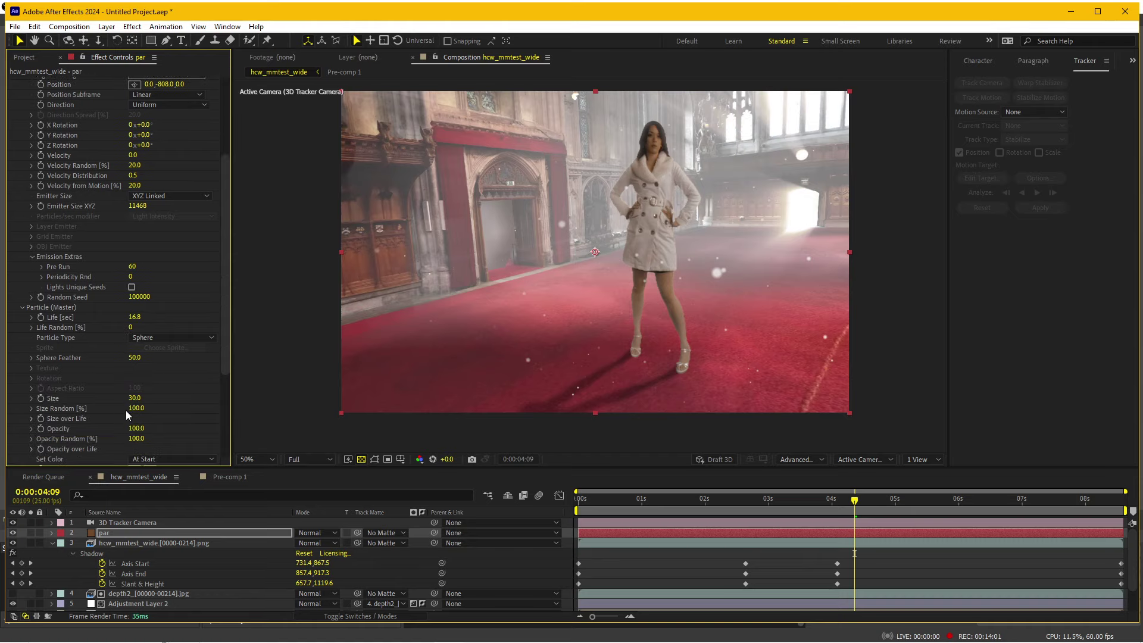
left_click(710, 505)
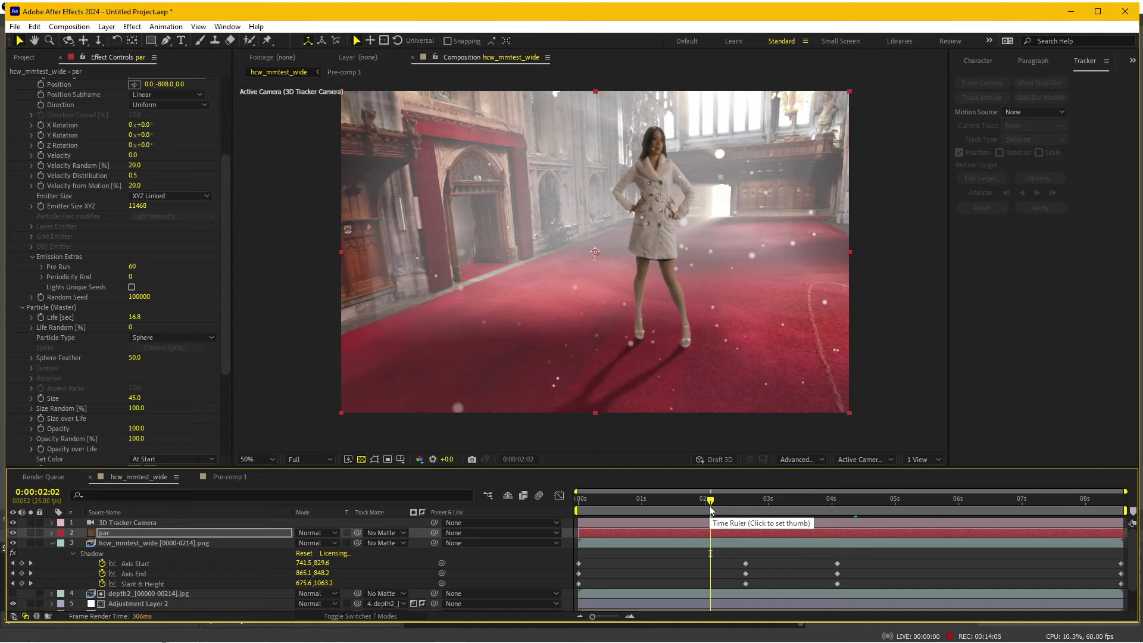
key("space")
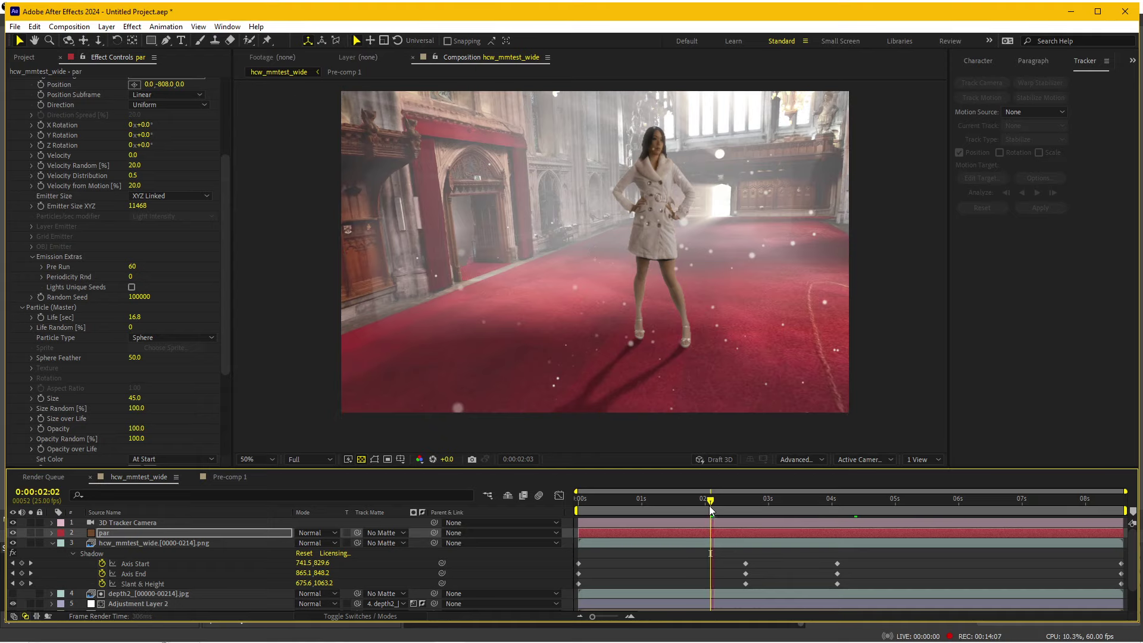